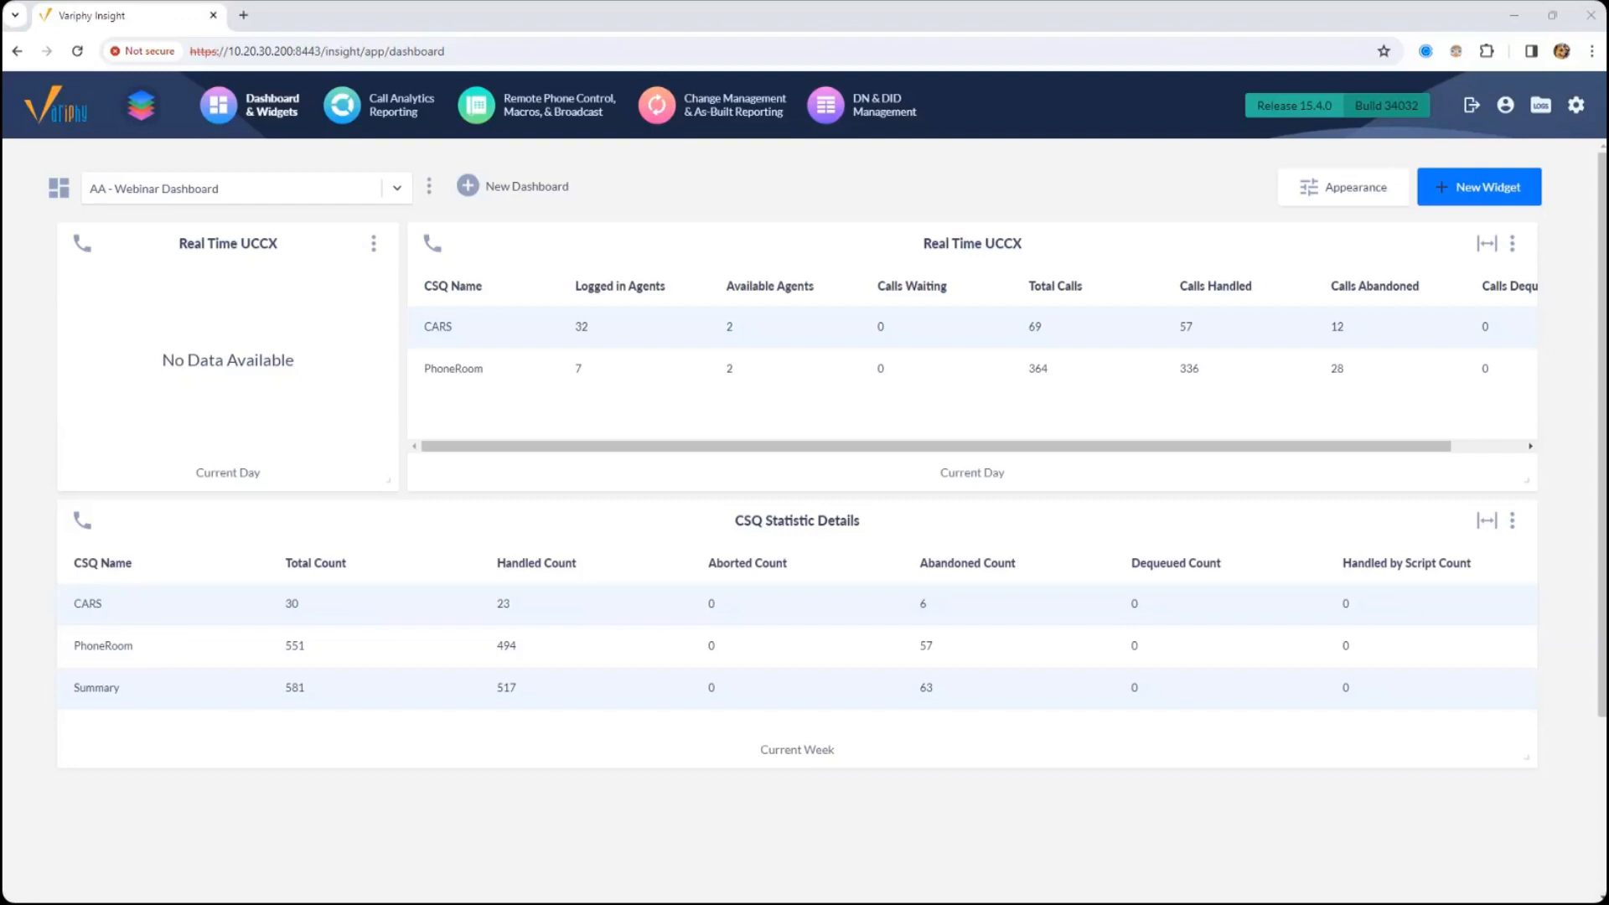
drag(555, 248, 556, 252)
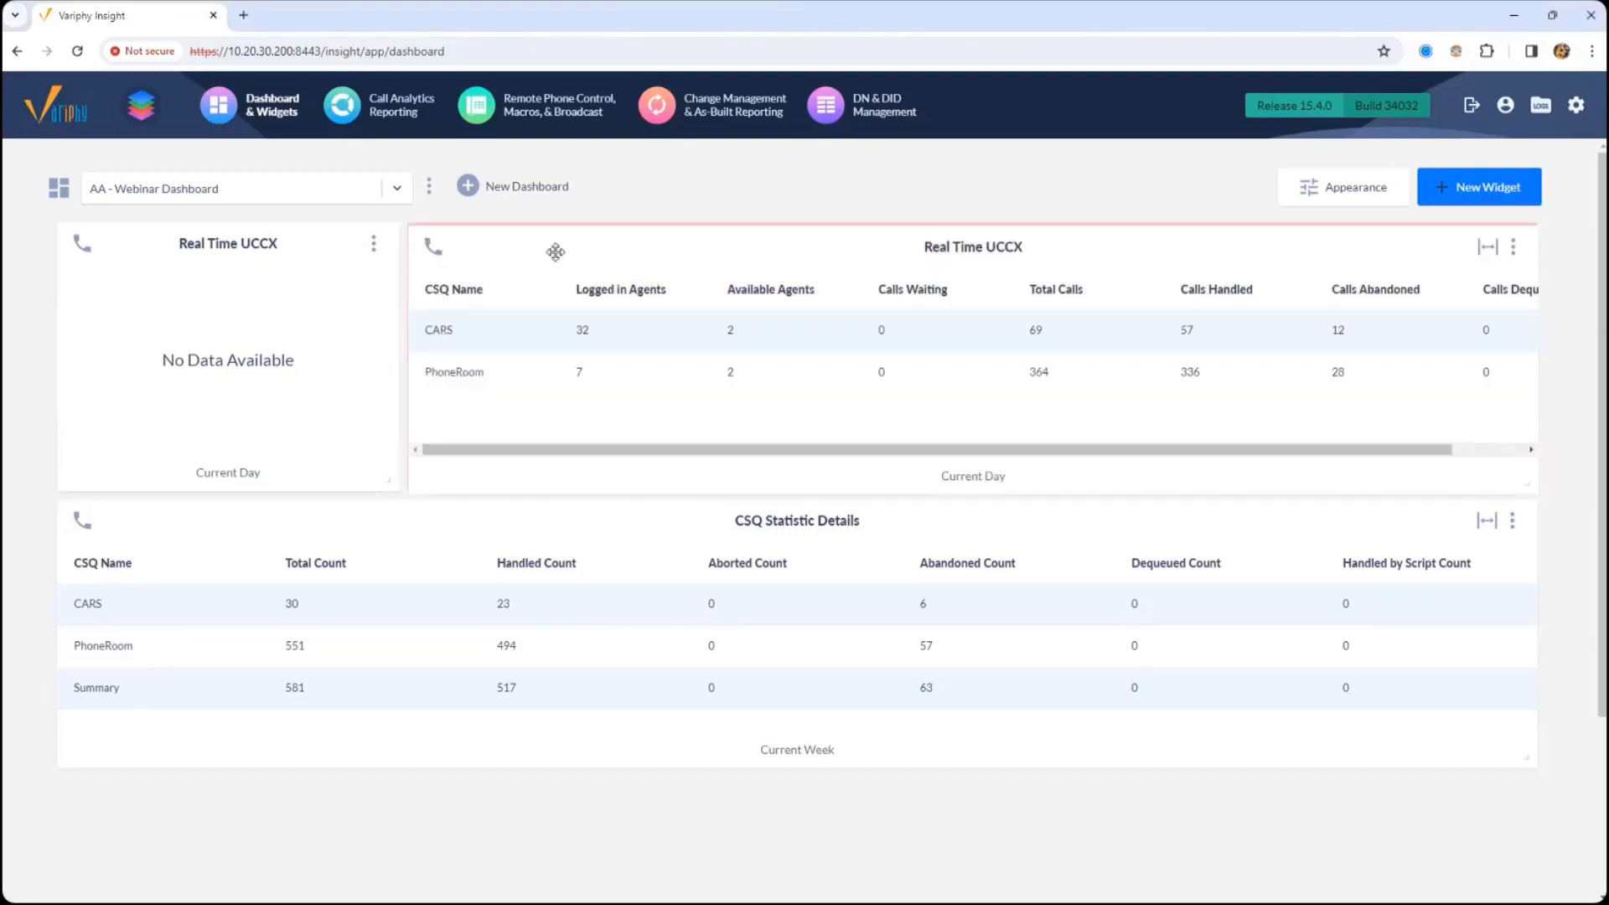
drag(303, 243, 309, 246)
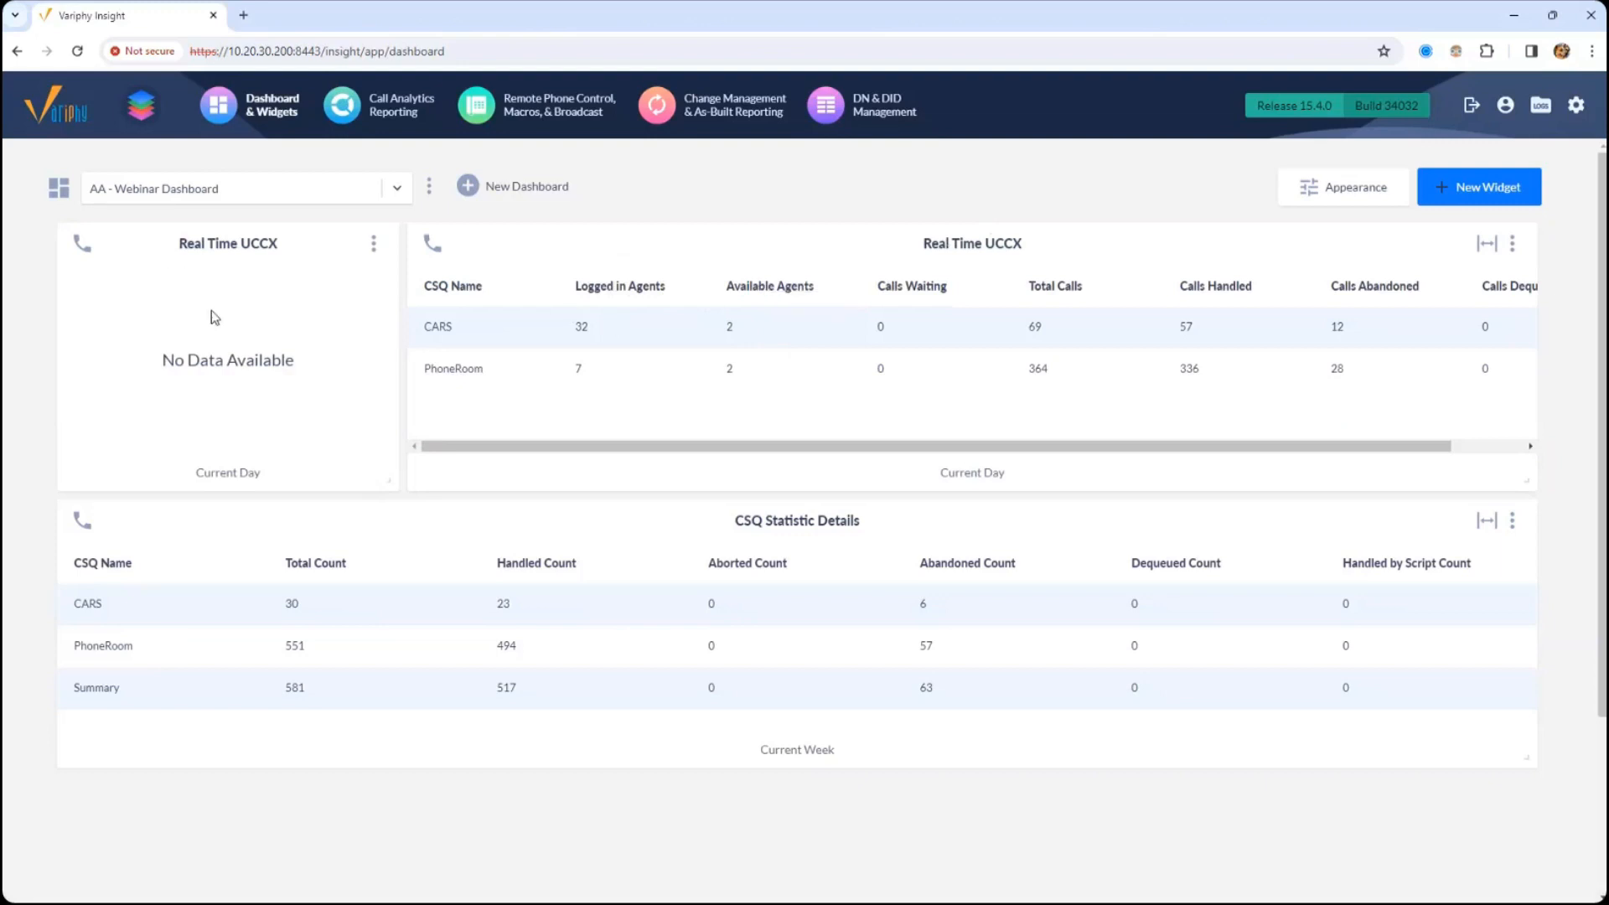
drag(230, 253, 219, 247)
drag(1104, 236, 1099, 234)
- Bring the Cisco Unified CCX Database Schema Guide into the browser window and read the RtCSQsSummary table's description
drag(0, 197, 413, 18)
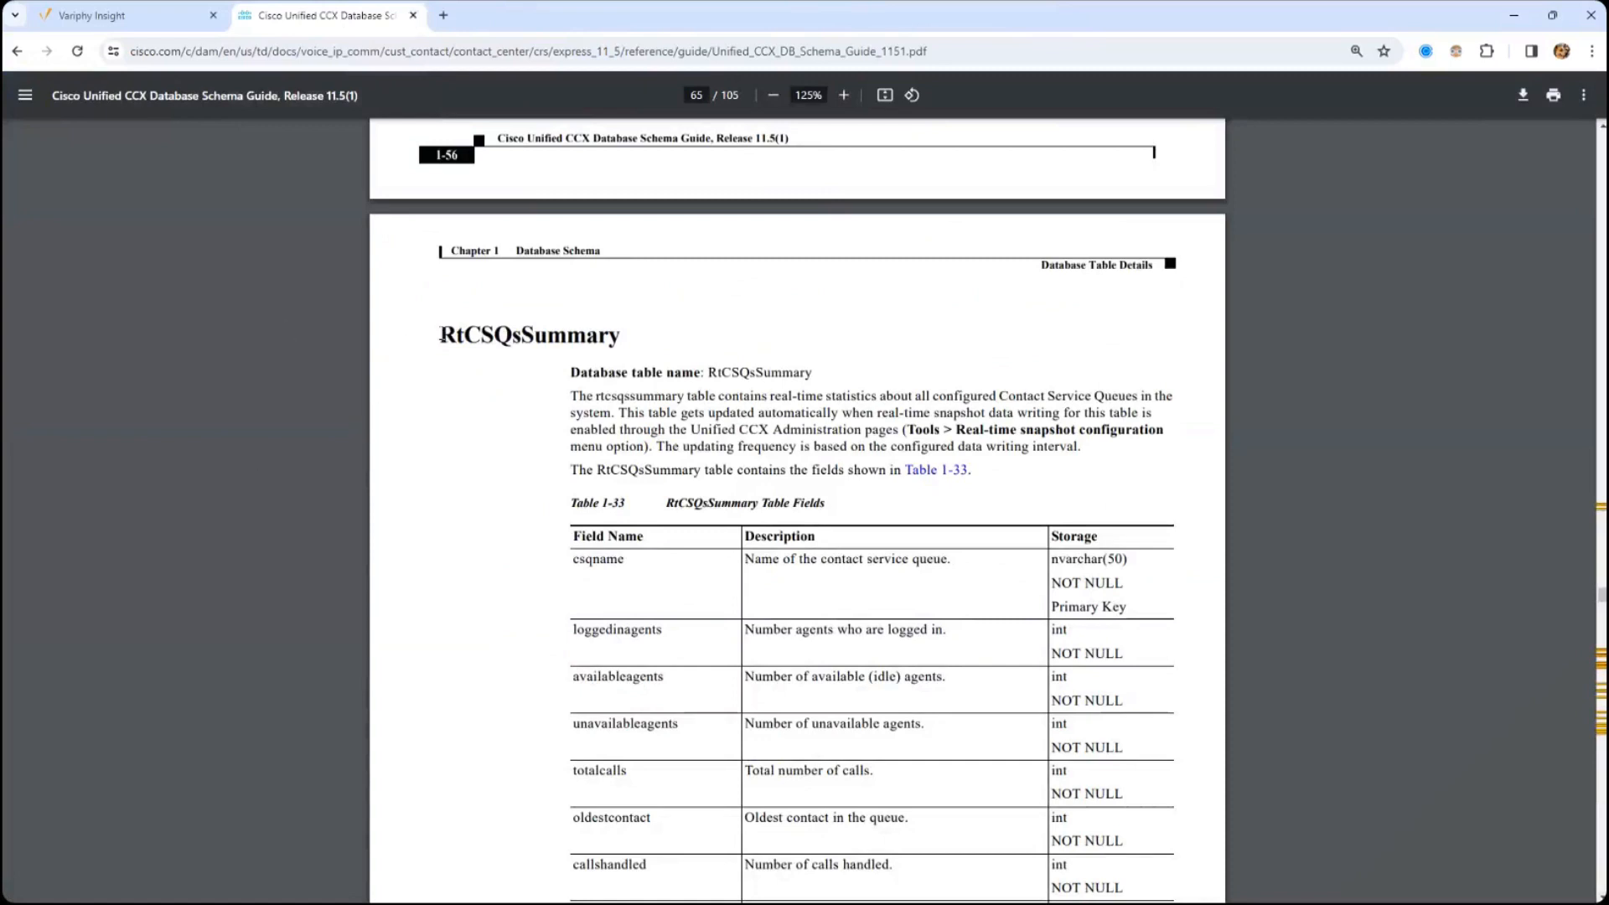
drag(441, 334, 549, 339)
click(649, 377)
middle_click(654, 383)
middle_click(656, 404)
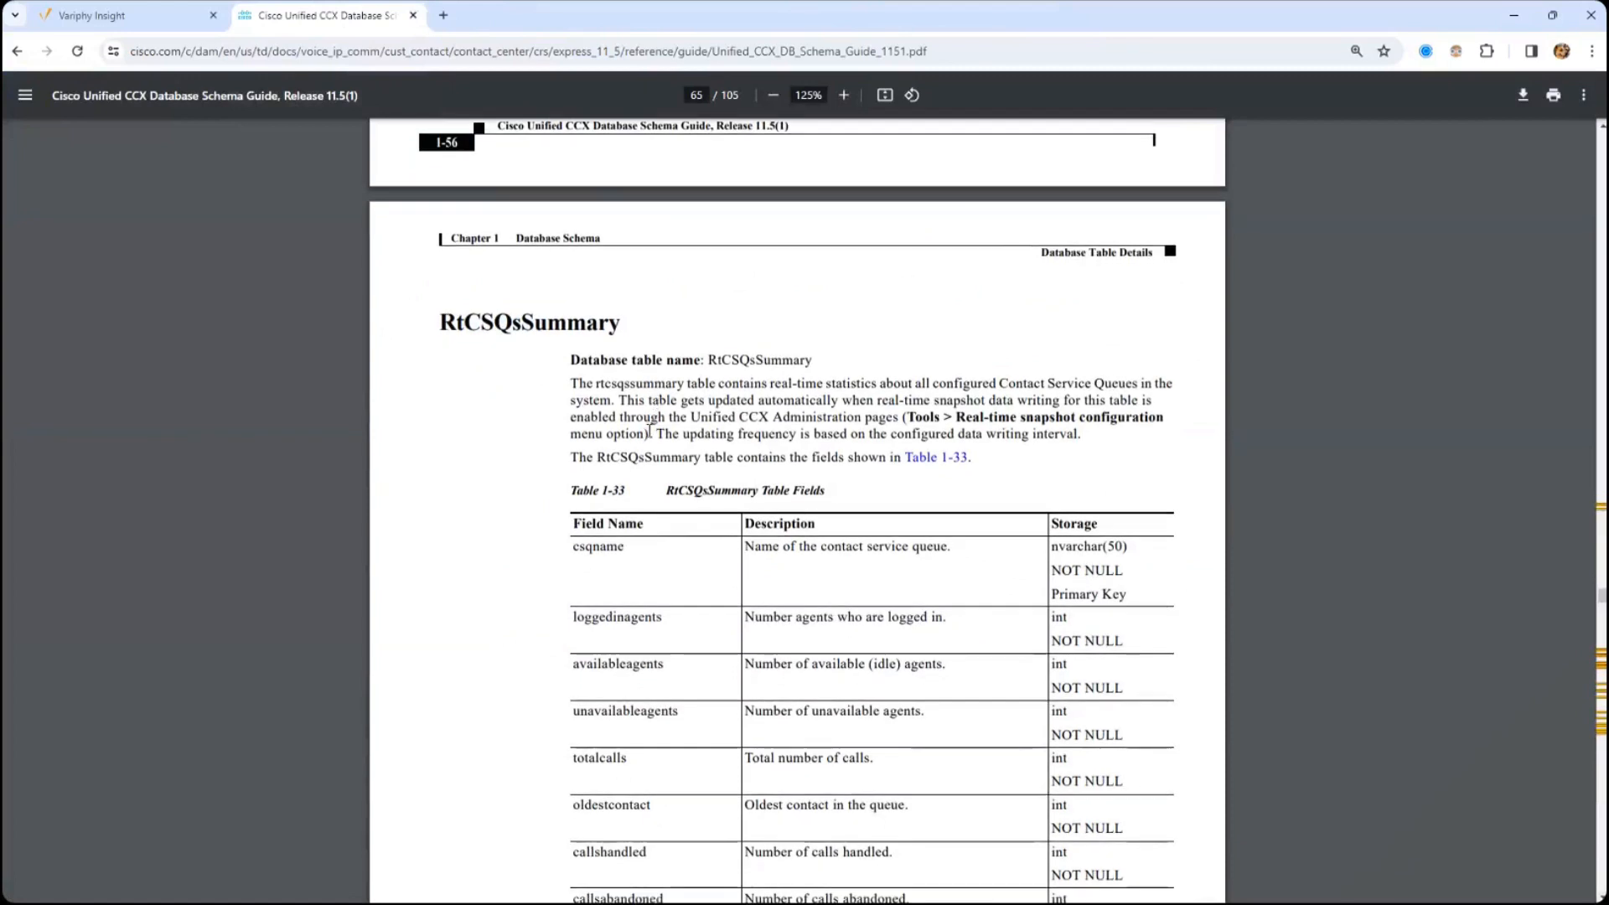
middle_click(651, 442)
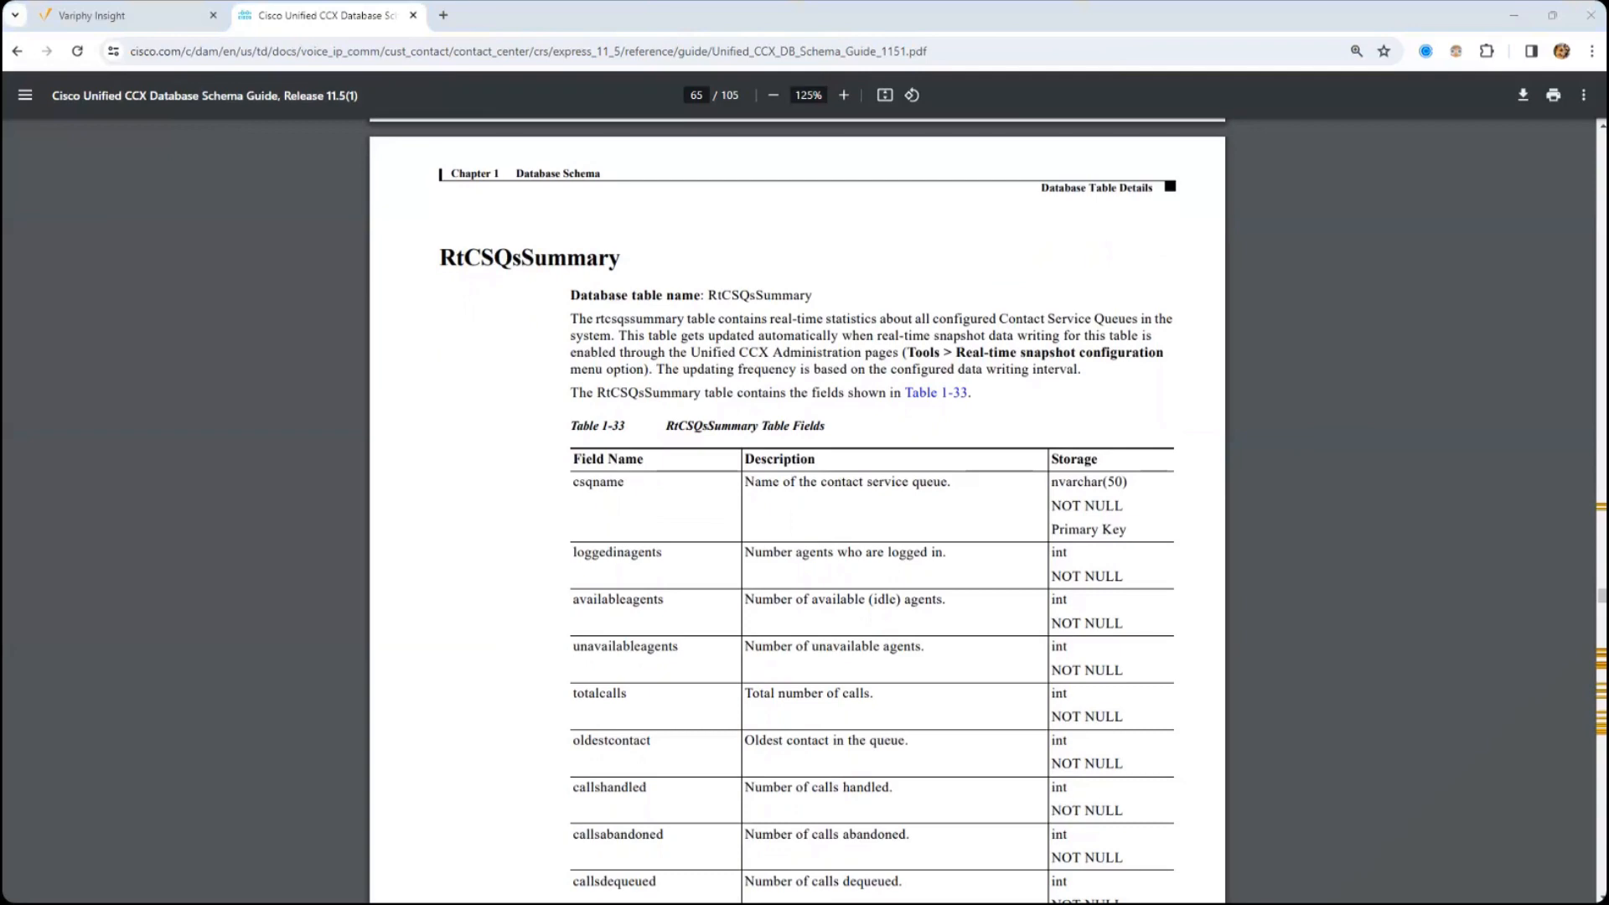
- Switch to the Cisco Unified CCX Administration window, maximize it and reload the Password Management page
drag(2, 155, 813, 3)
click(1550, 83)
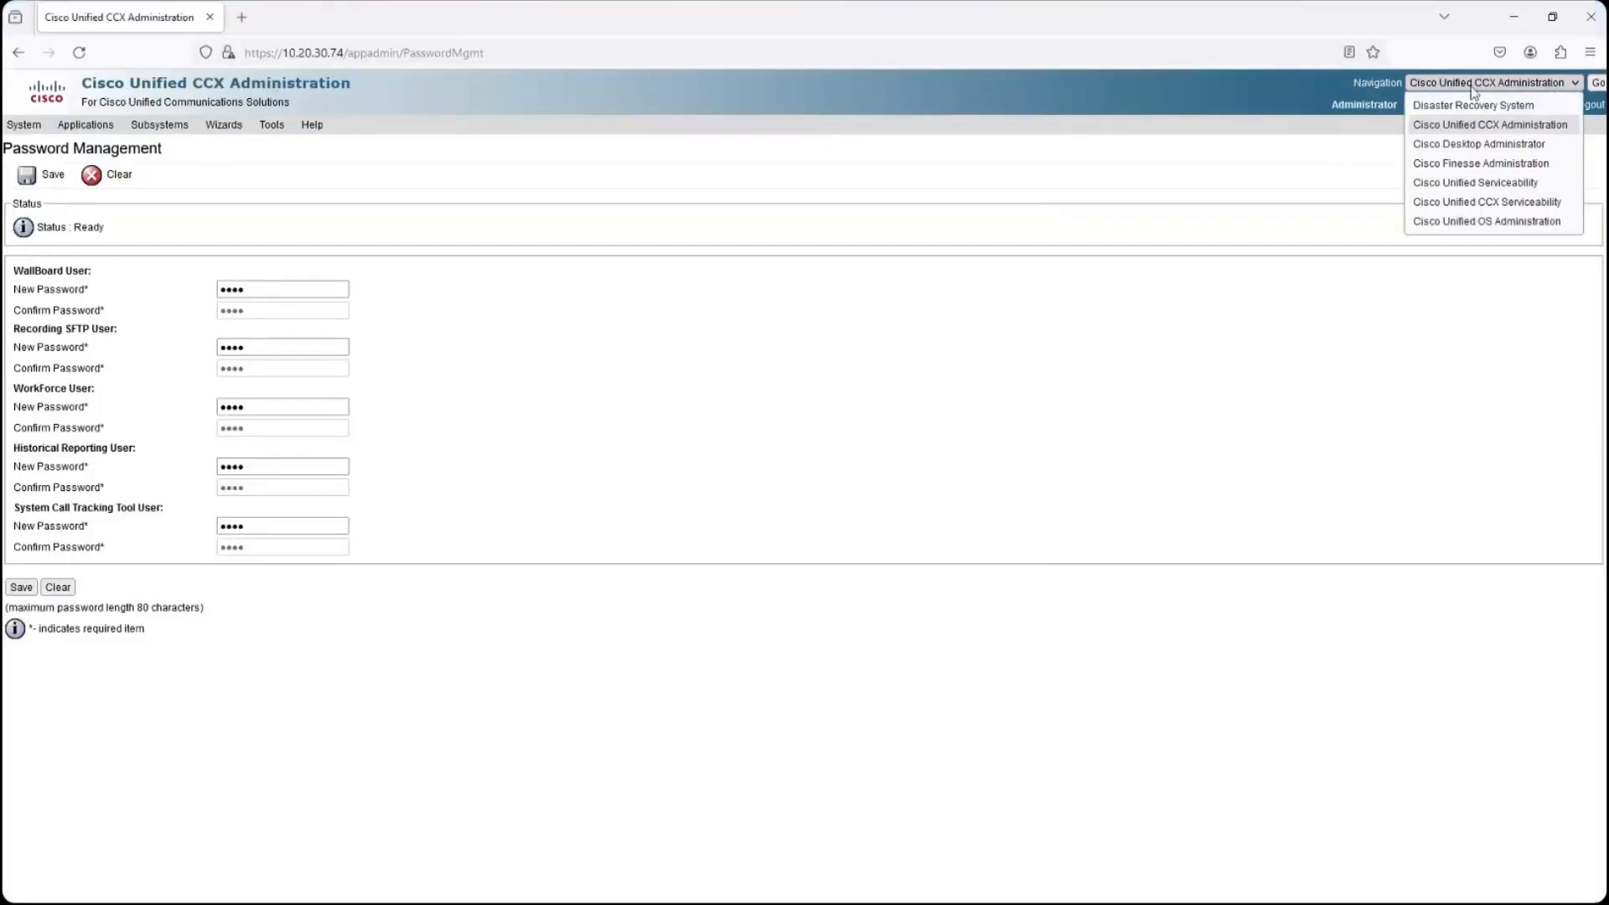
click(1475, 94)
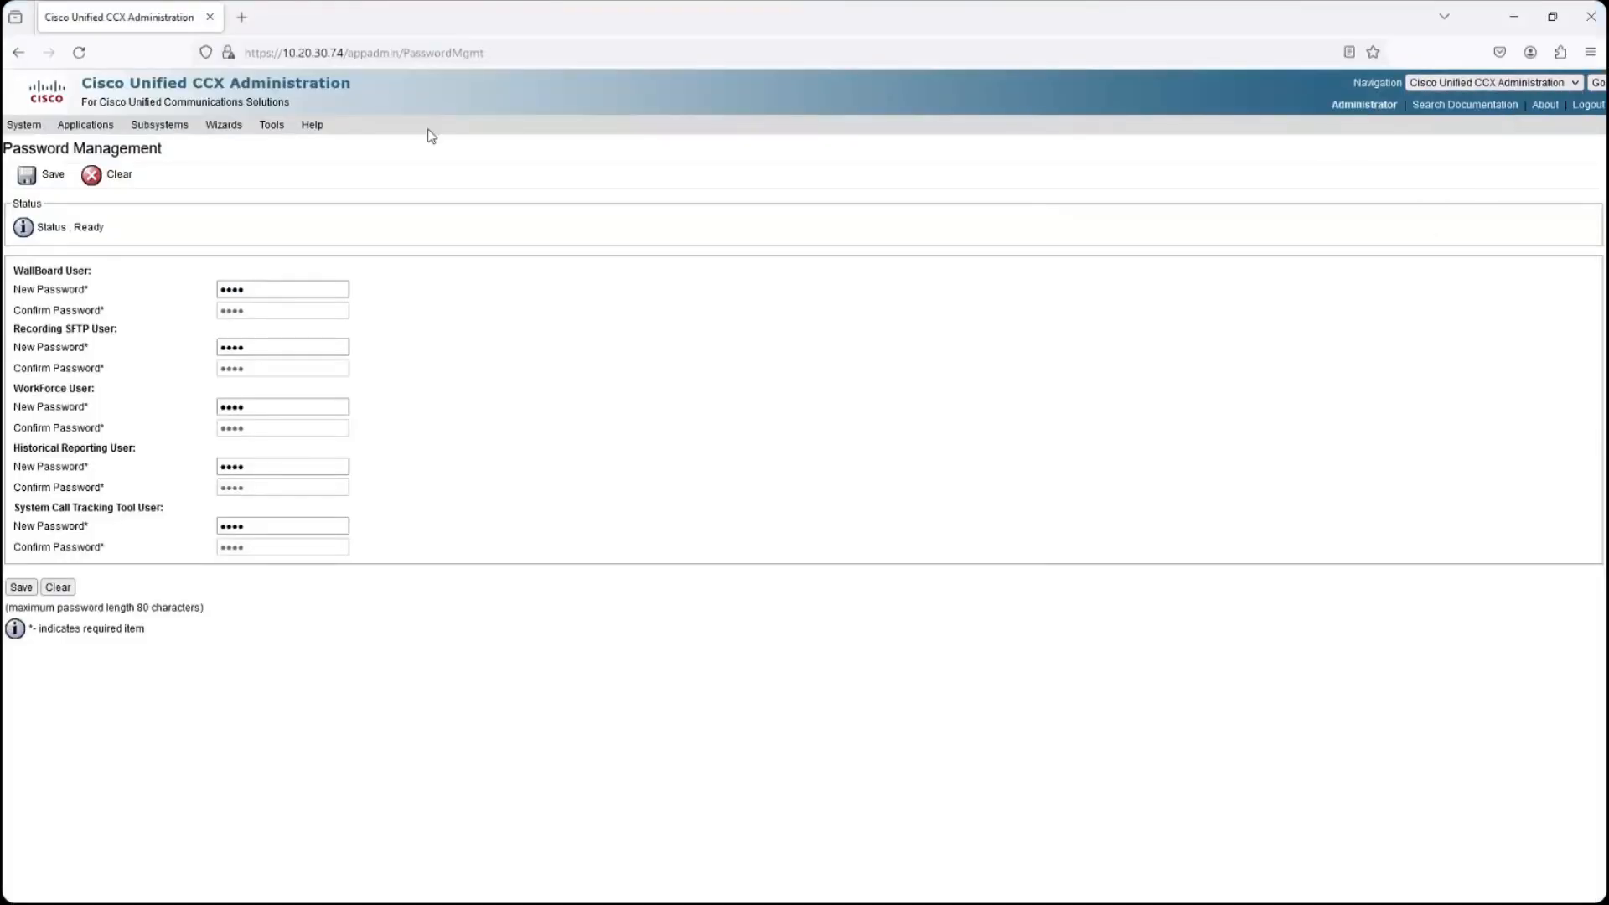
click(79, 52)
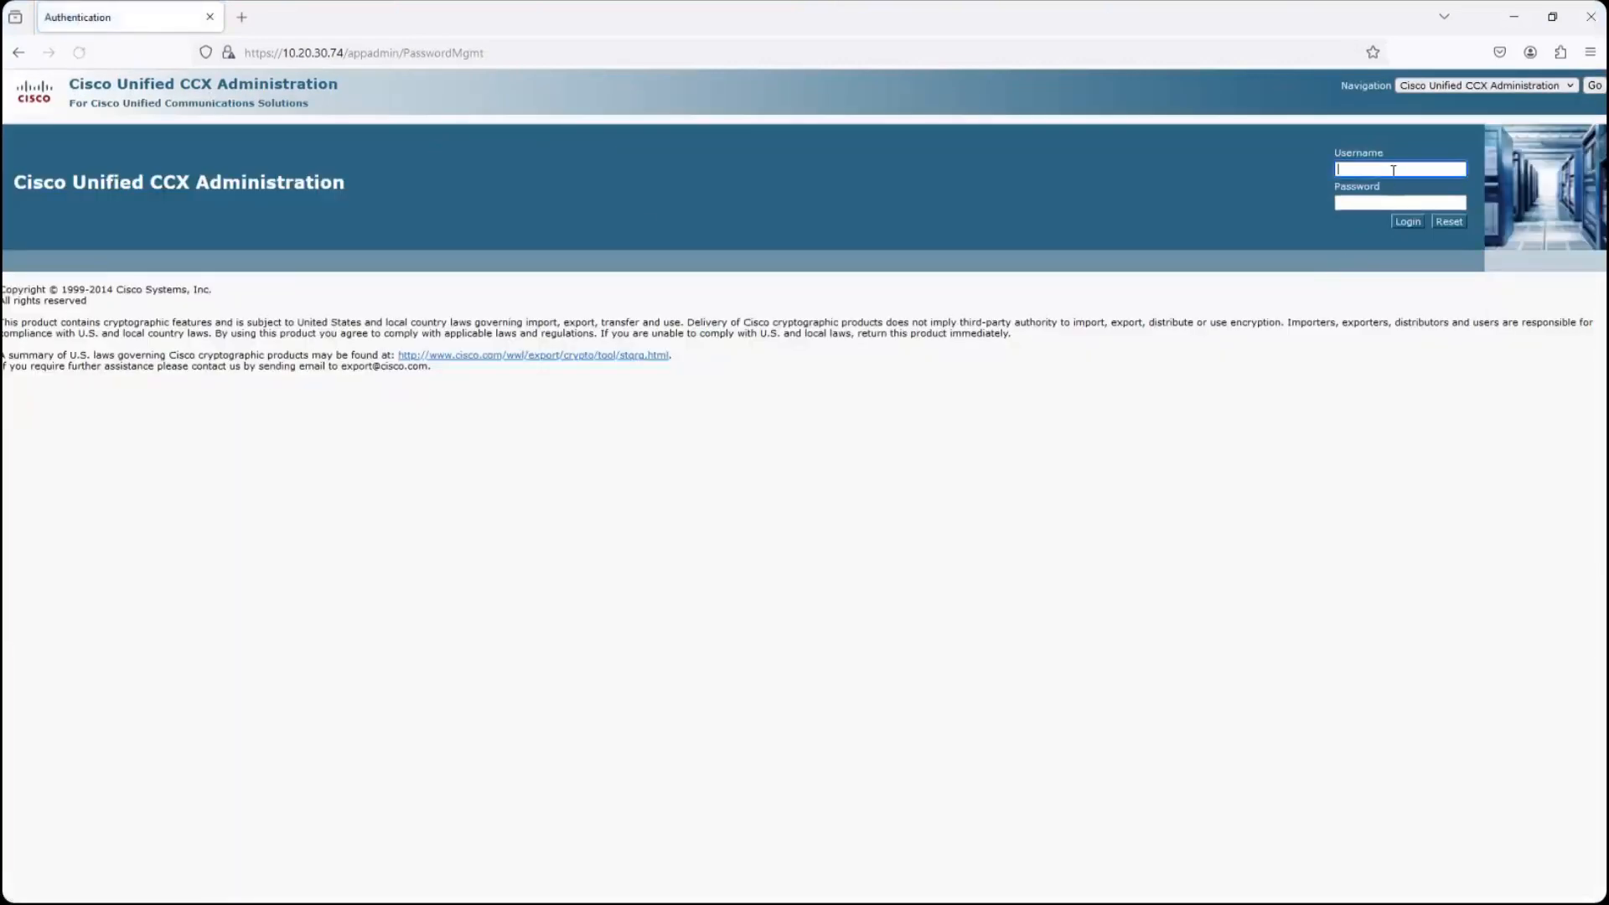
- Log in to Cisco Unified CCX Administration with the username Administrator and the account password
text(Aministrator)
double_click(1393, 170)
click(1343, 169)
text(d)
key(Tab)
text(•••••••)
key(Return)
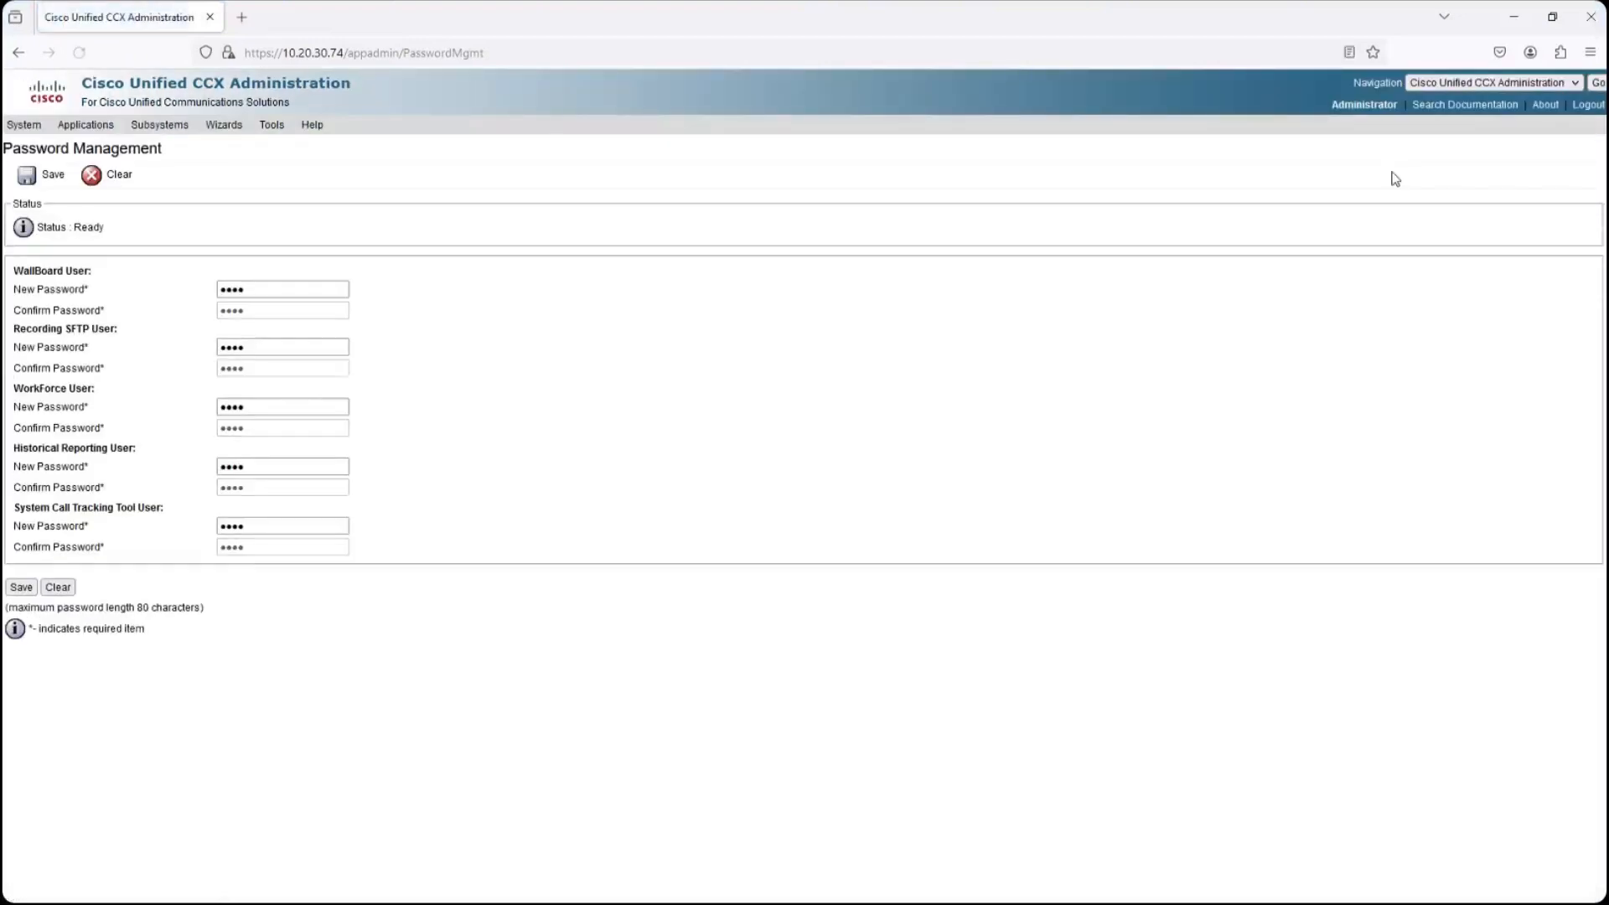
- Open the Real Time Snapshot Config page and review the wallboard server name and data writing interval
click(283, 132)
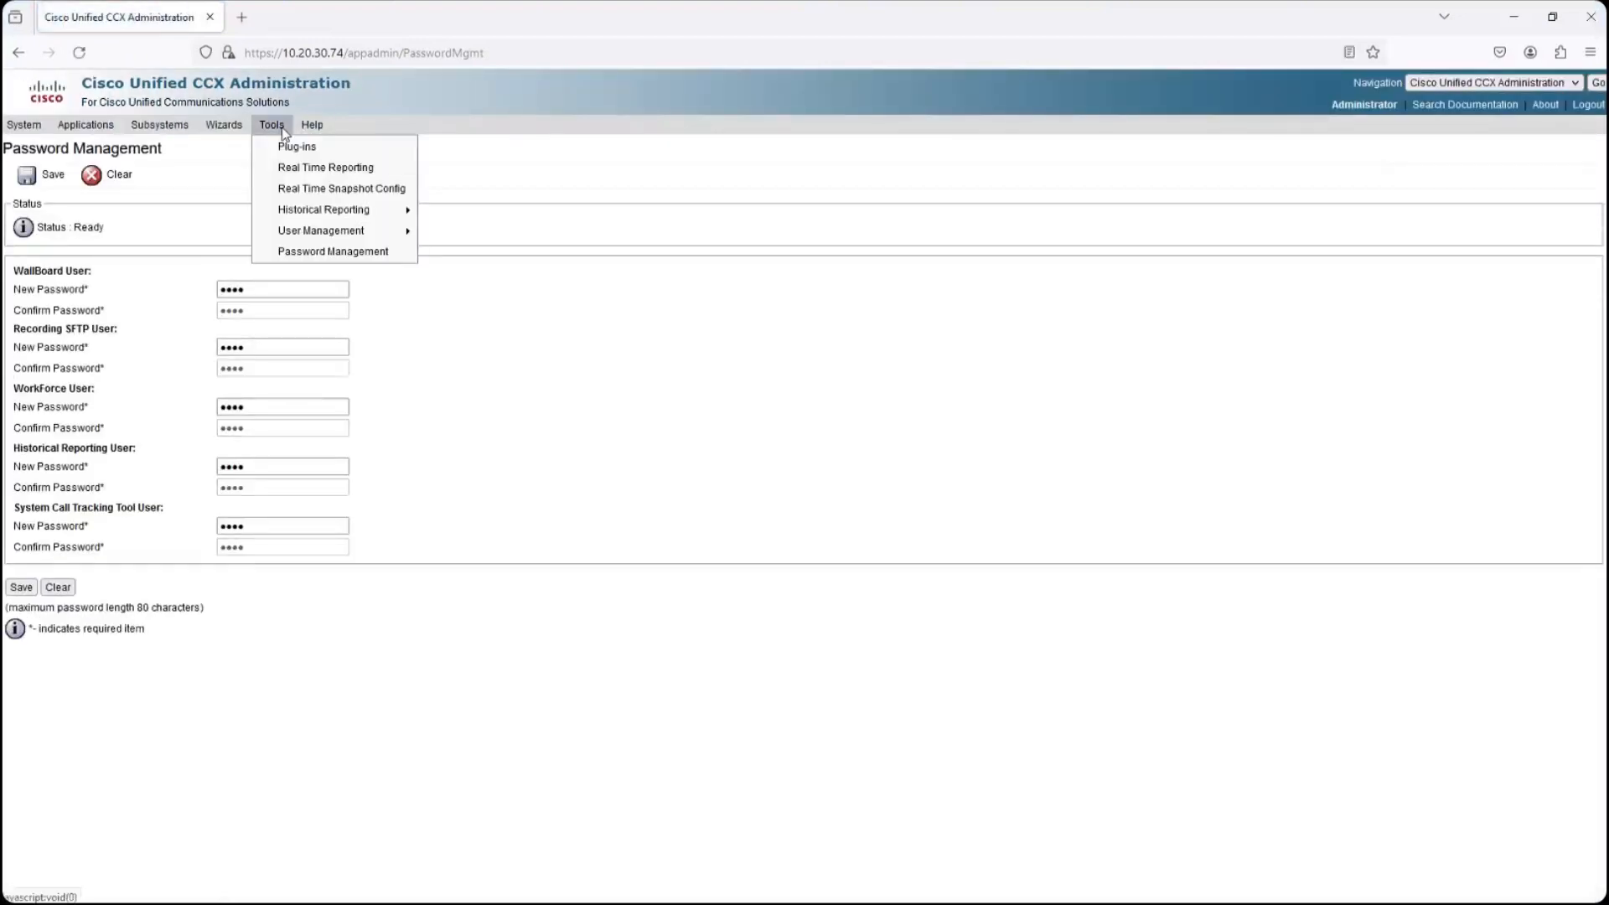
click(301, 189)
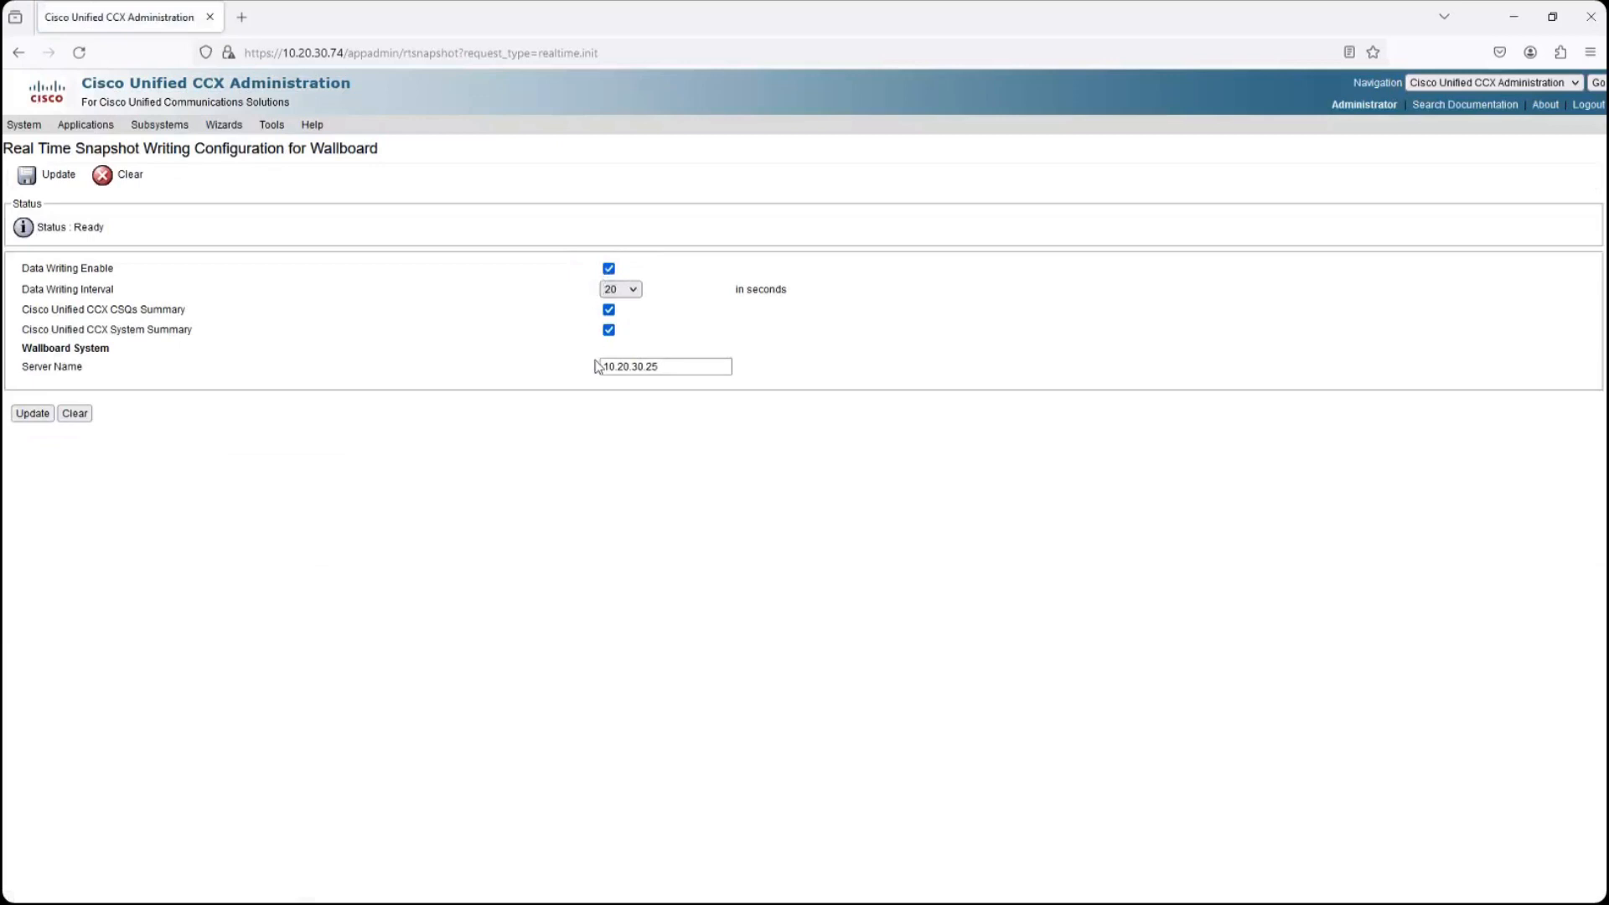
drag(667, 369, 554, 366)
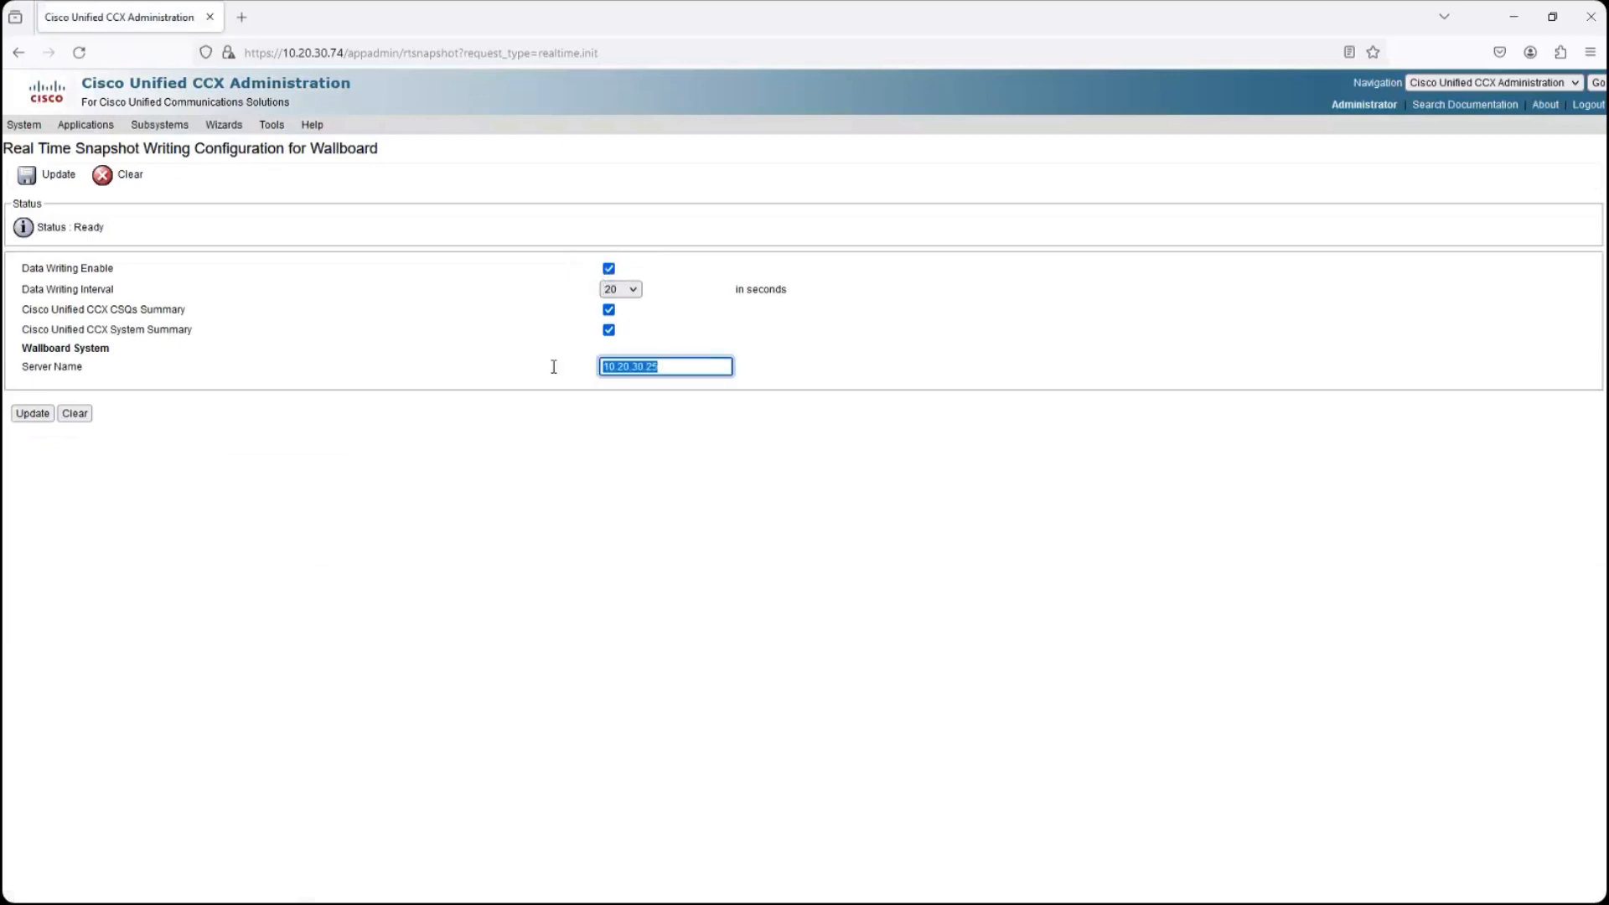
click(624, 293)
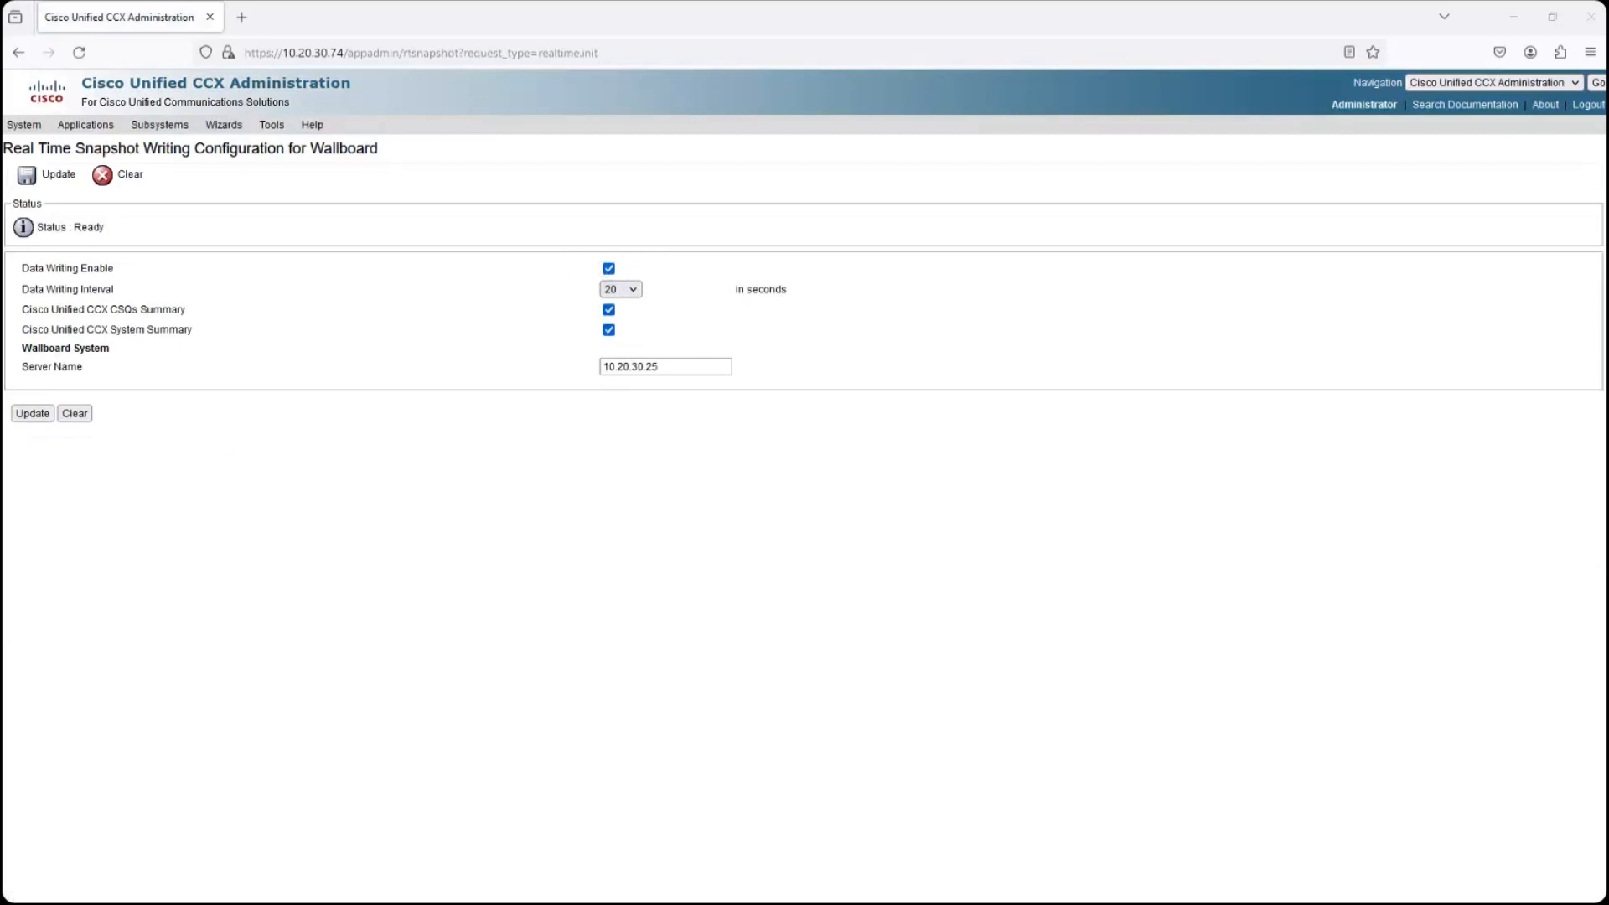
- Return to the Variphy Insight dashboard and view the configuration of the wide Real Time UCCX widget, leaving it unsaved
drag(448, 17, 757, 131)
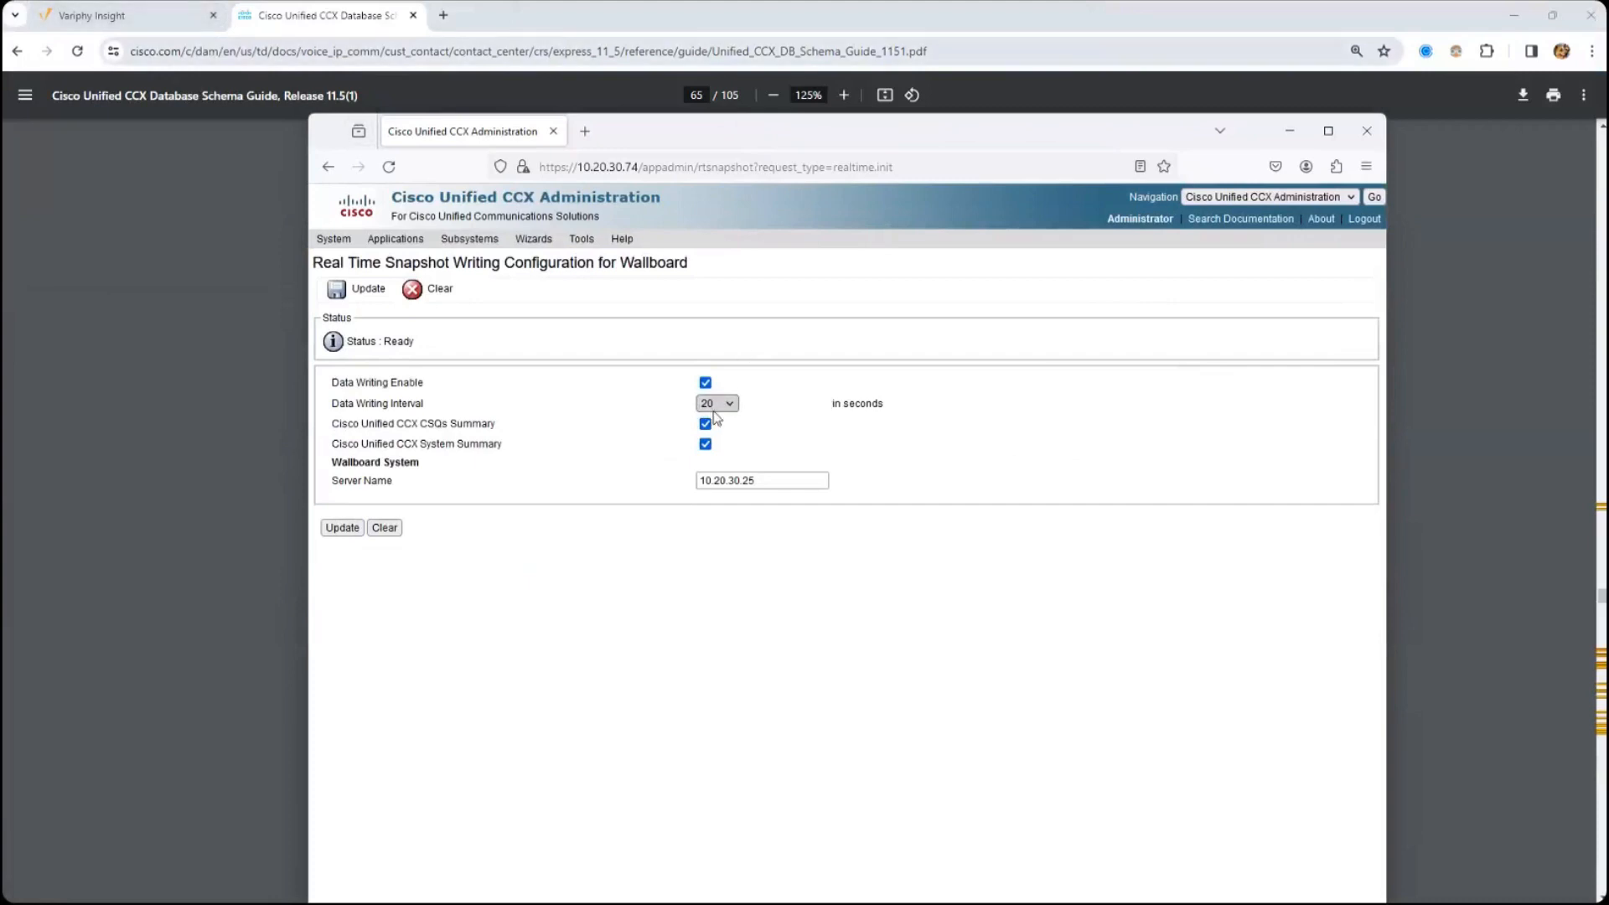
click(134, 15)
click(1512, 243)
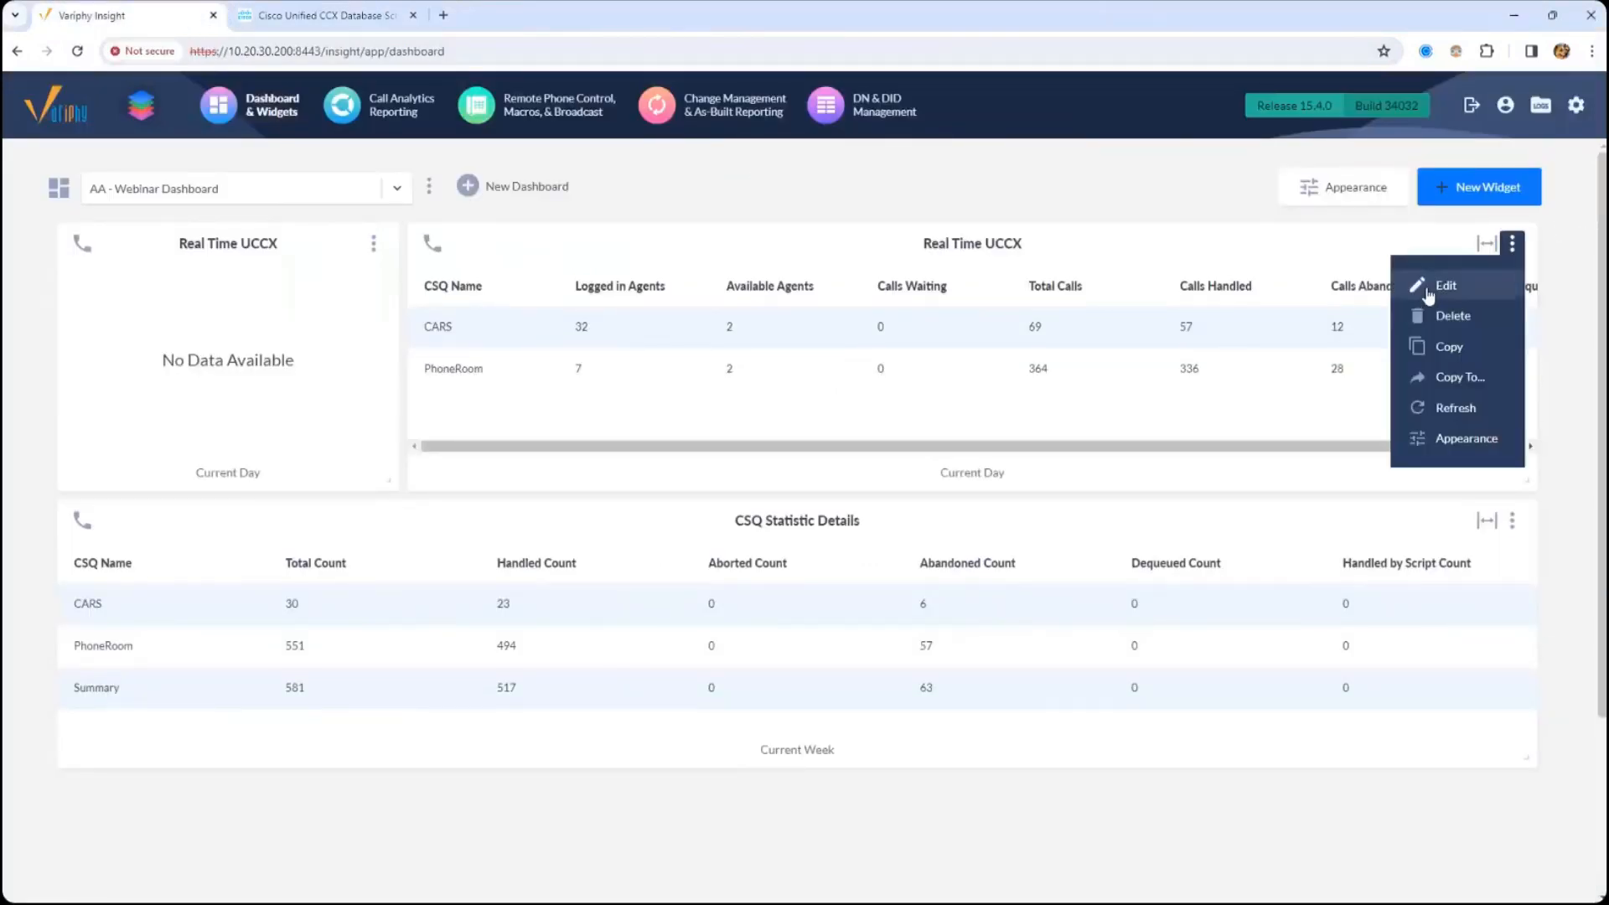
click(1433, 290)
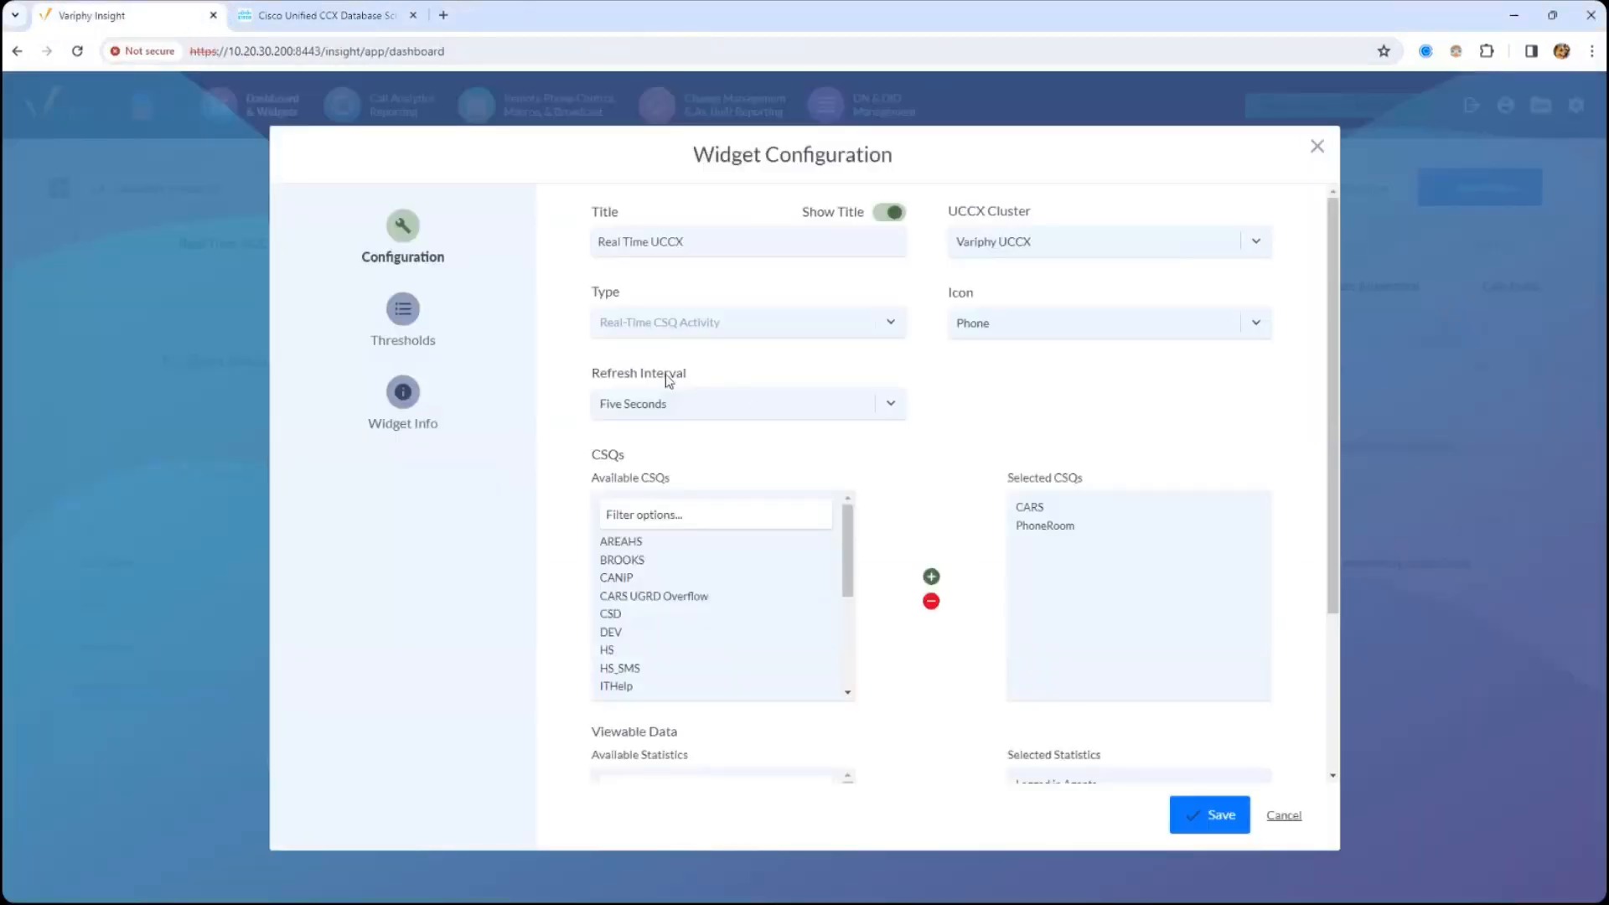
click(1318, 145)
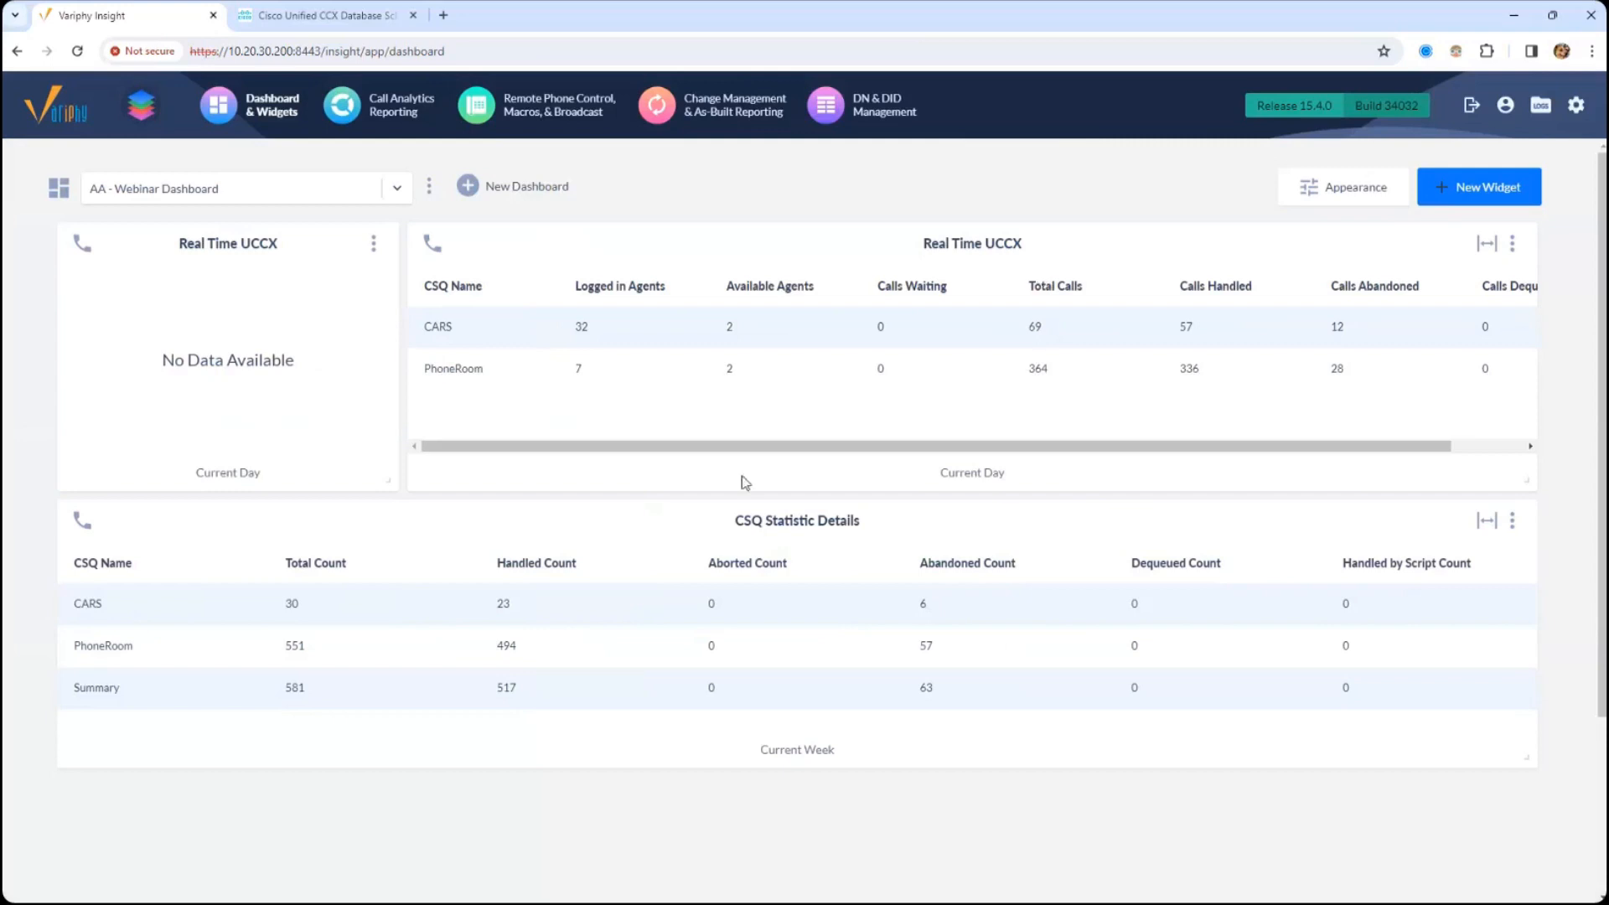
- Examine the wide Real Time UCCX widget's columns from Total Calls through Calls Dequeued
drag(820, 523, 851, 527)
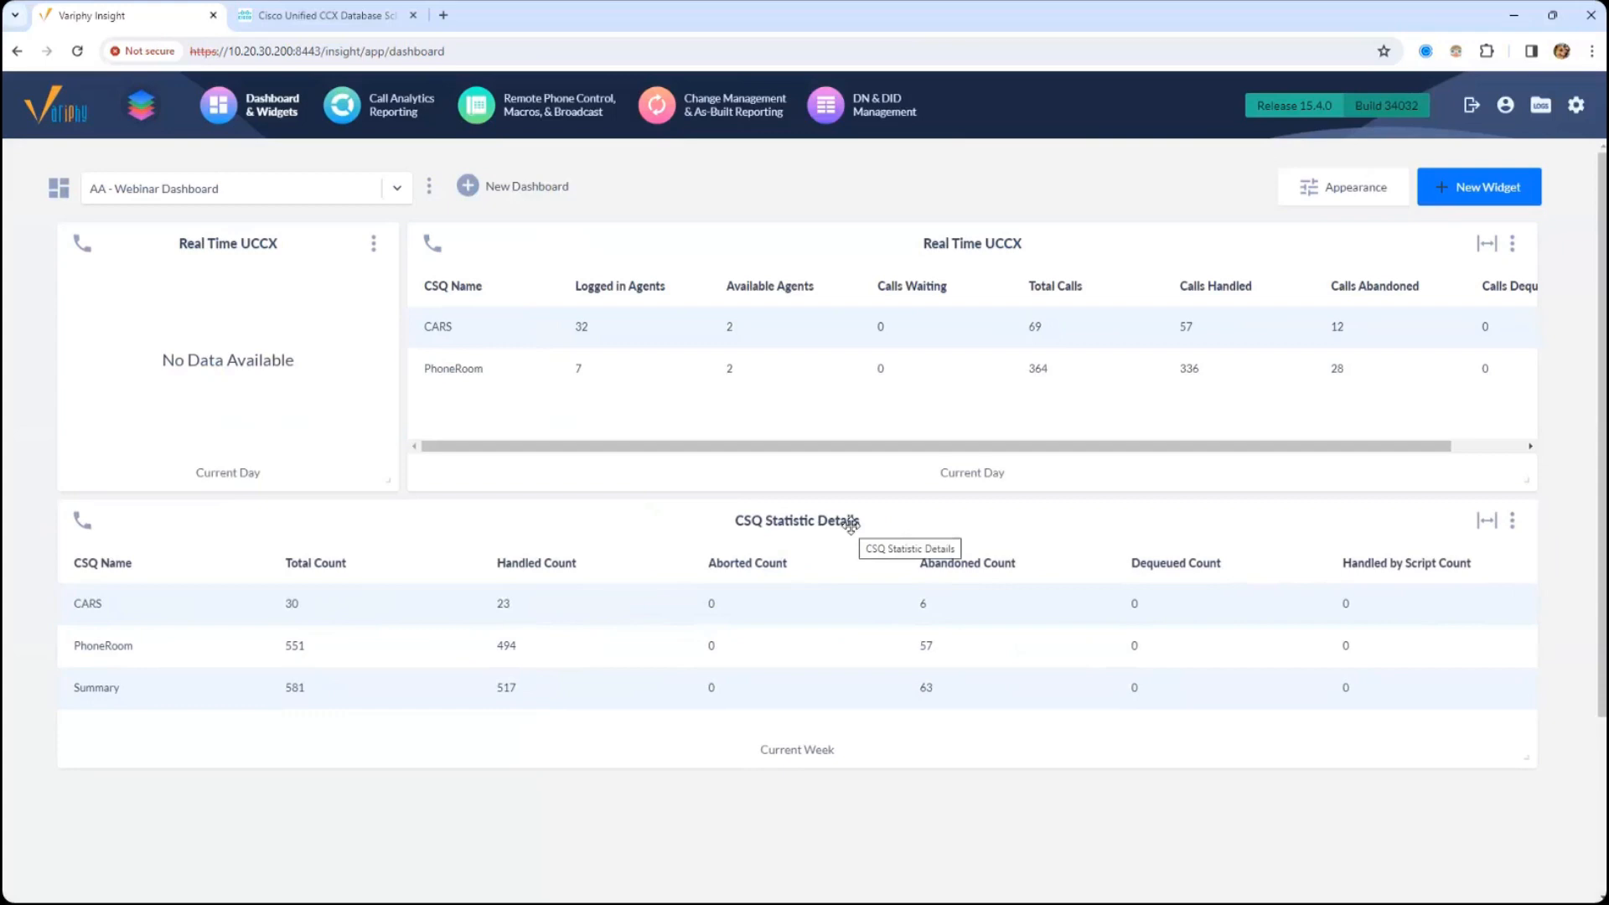
drag(861, 528, 861, 525)
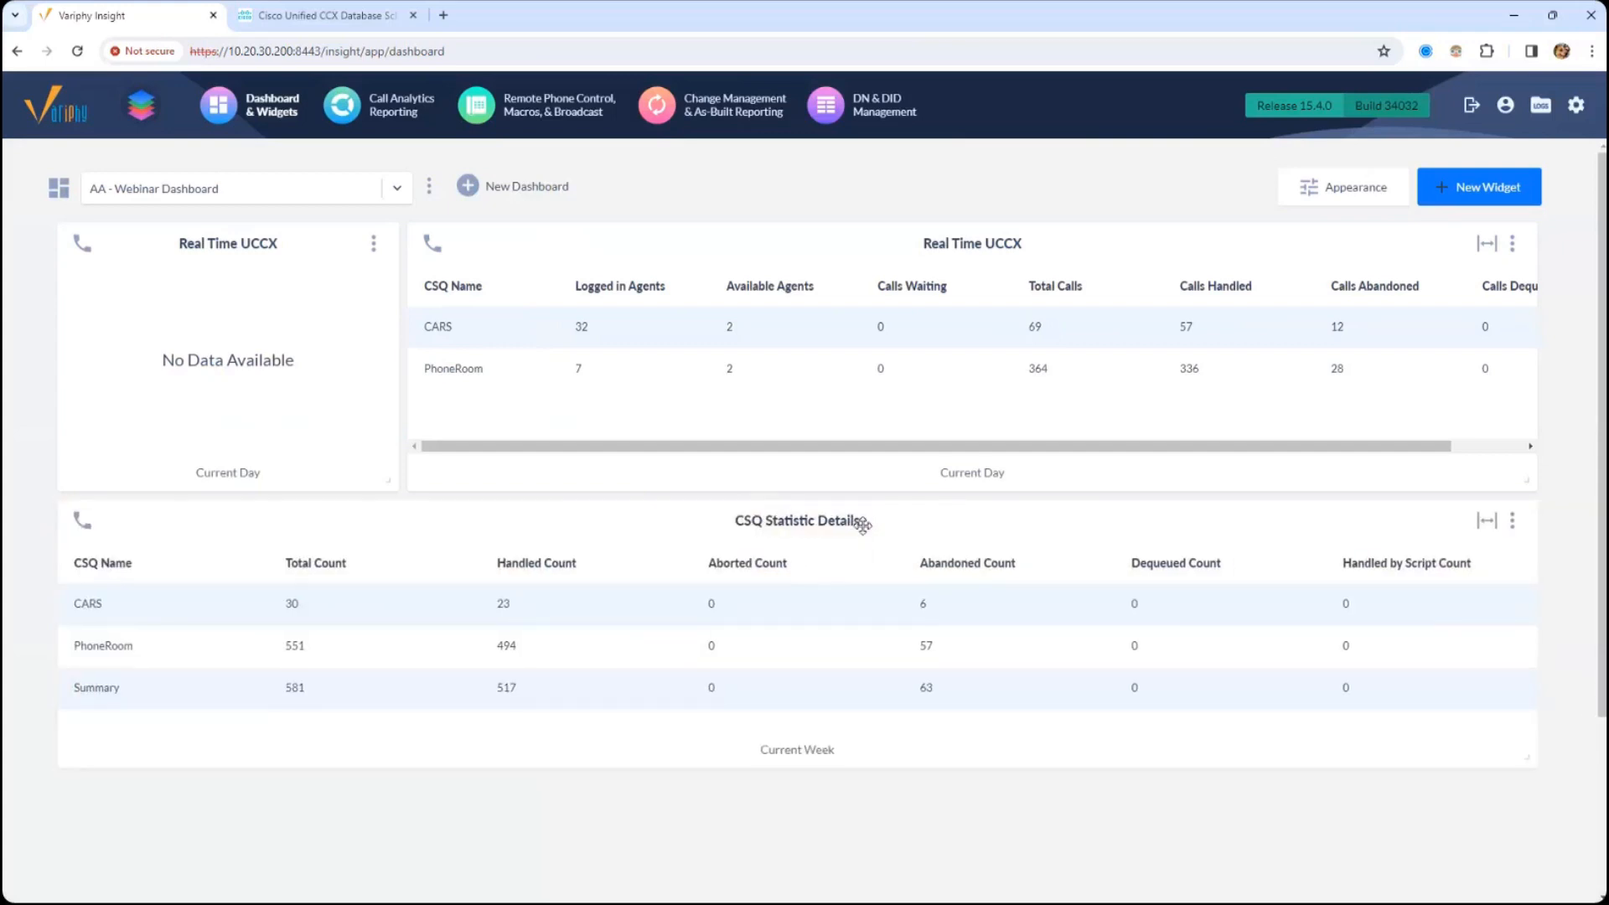
drag(903, 258, 903, 250)
drag(993, 446, 1196, 463)
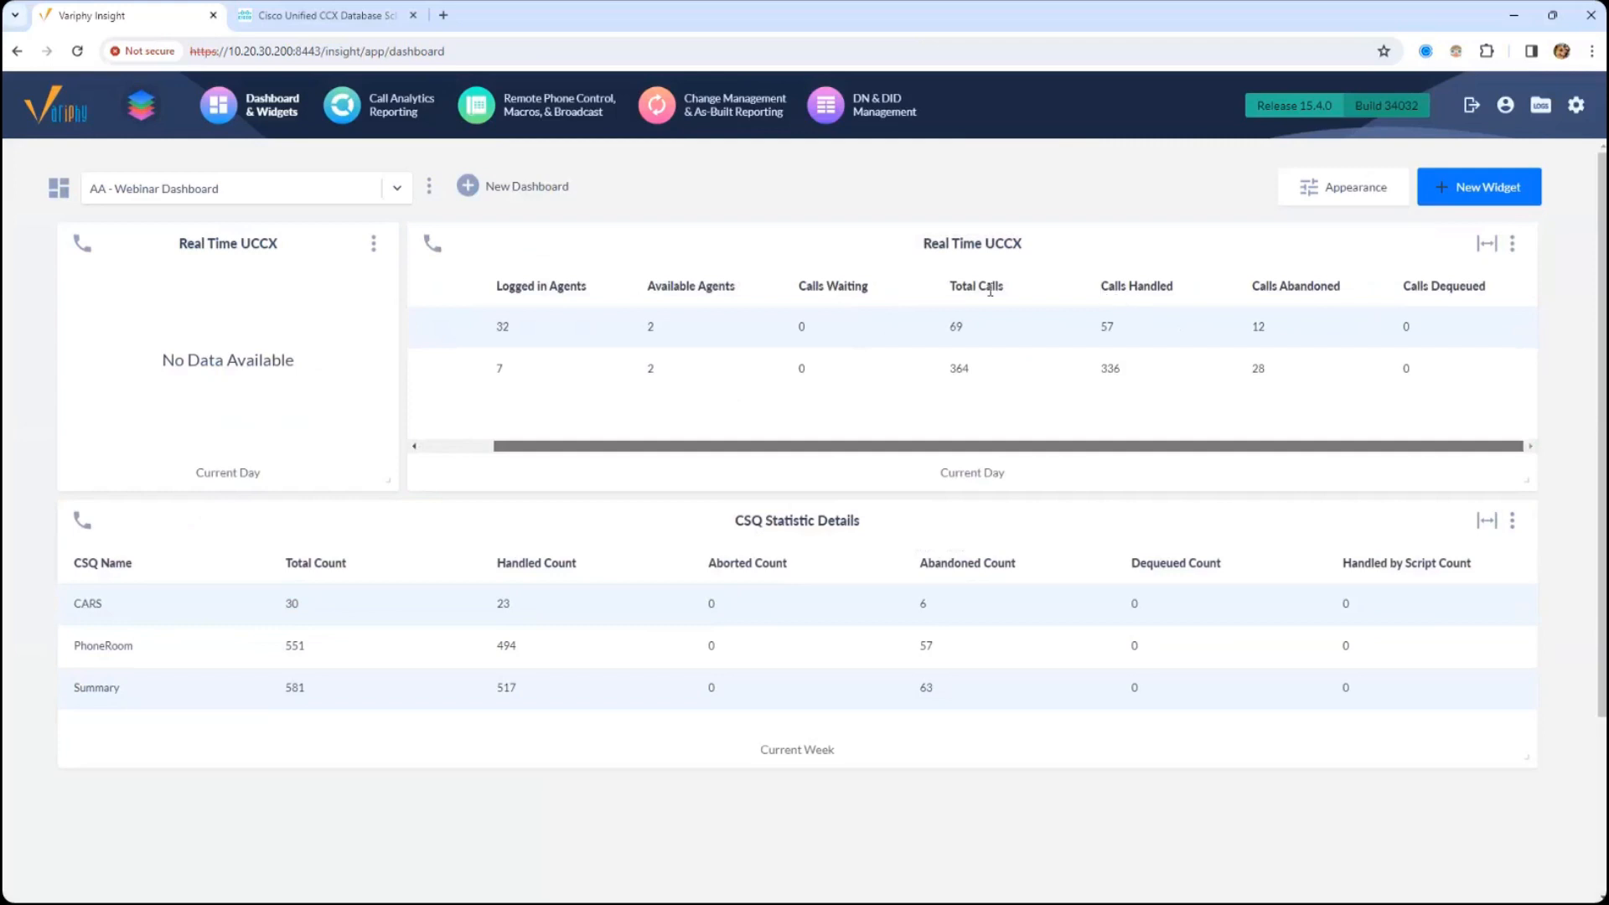
drag(1043, 297, 987, 289)
drag(1108, 289, 1288, 292)
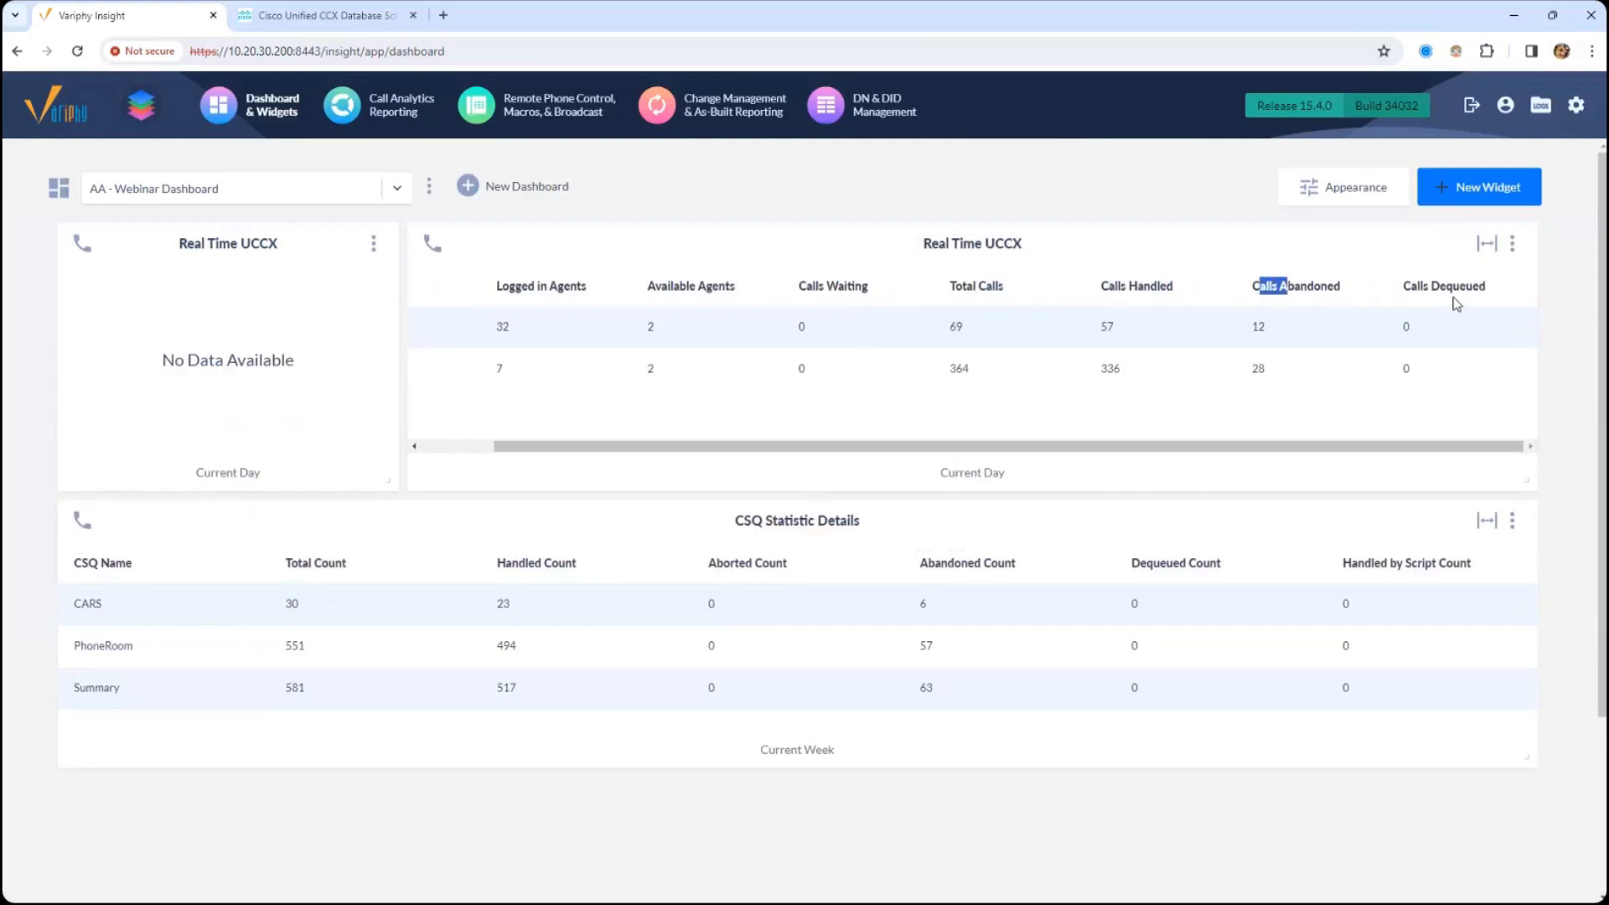
drag(1416, 287, 1487, 290)
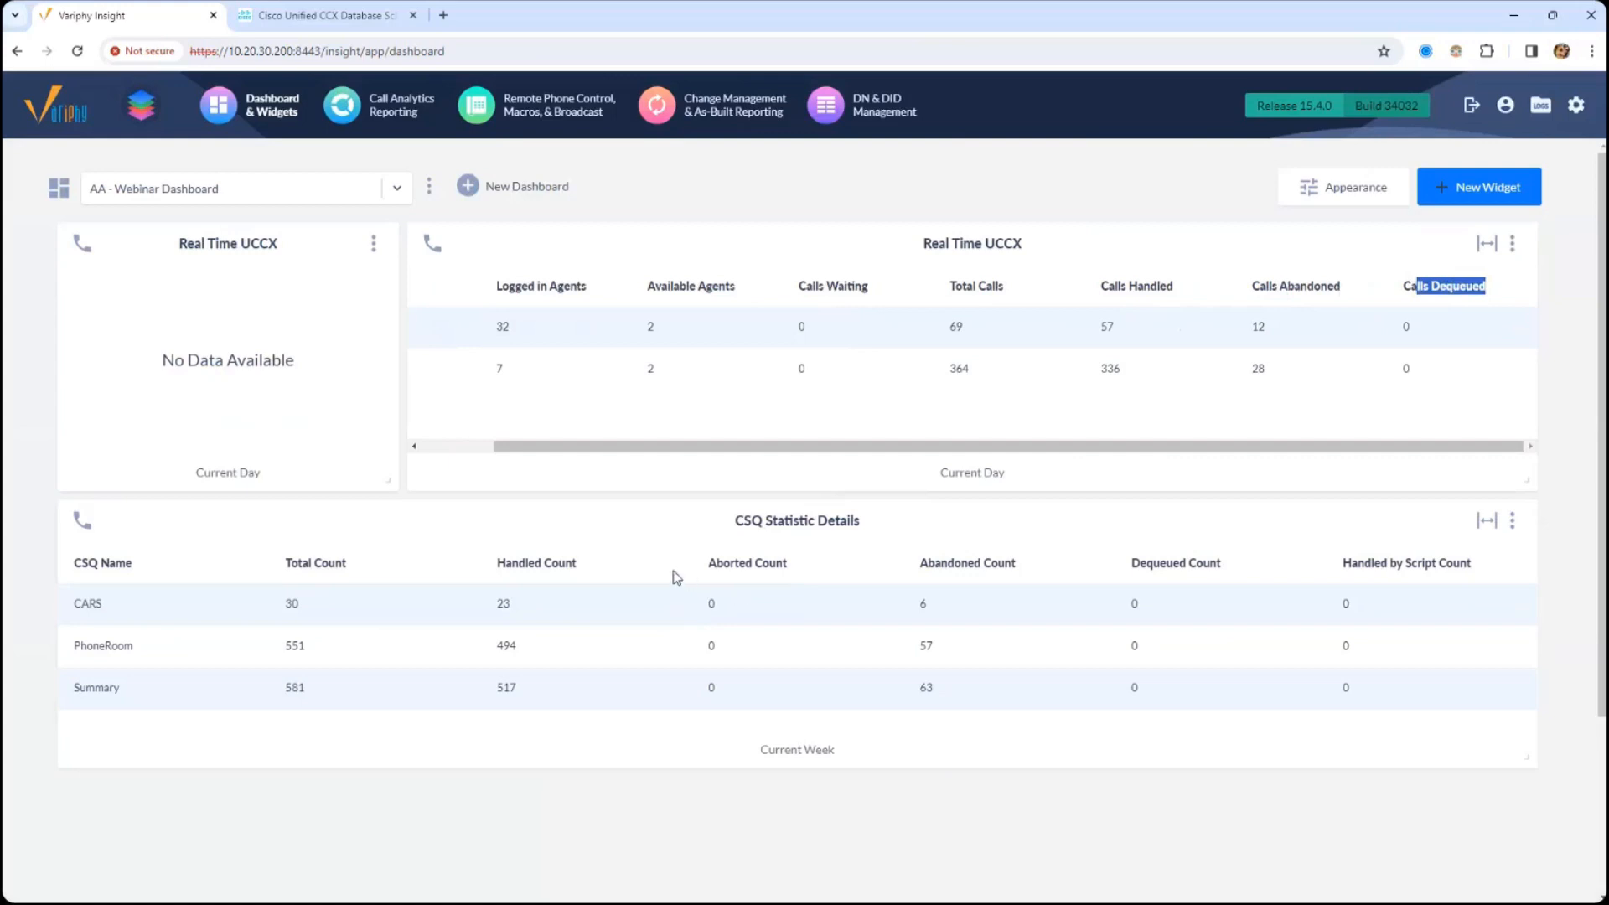
- Examine the Aborted, Abandoned, Dequeued and Handled by Script Count columns in the CSQ Statistic Details widget
drag(727, 563, 780, 563)
drag(919, 563, 969, 563)
drag(1158, 563, 1173, 563)
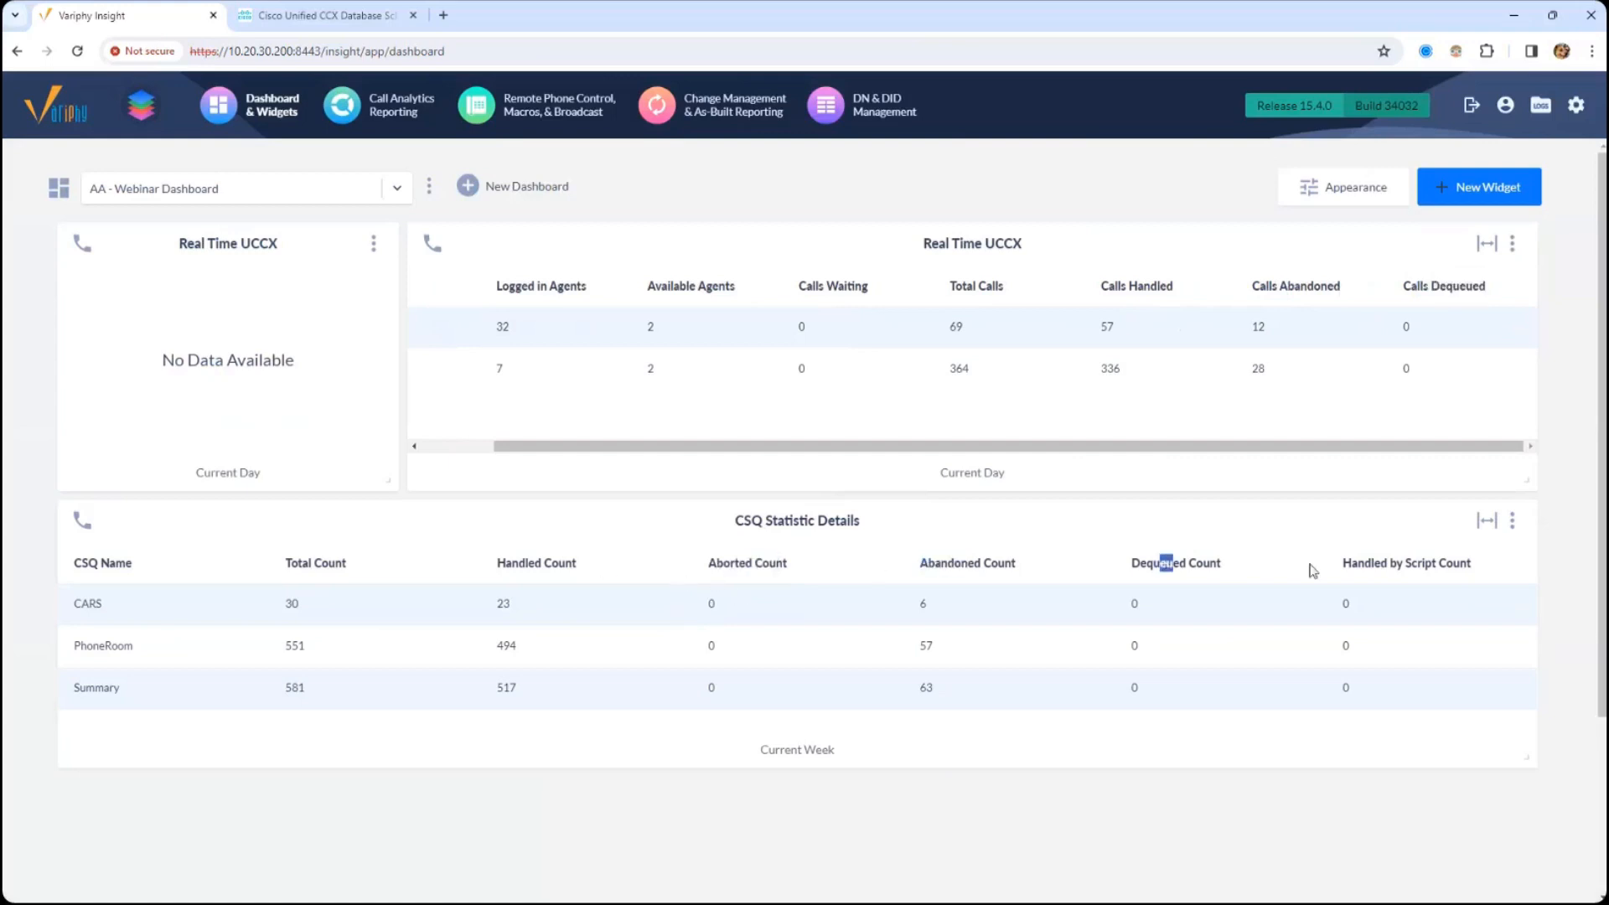
drag(1342, 563, 1440, 563)
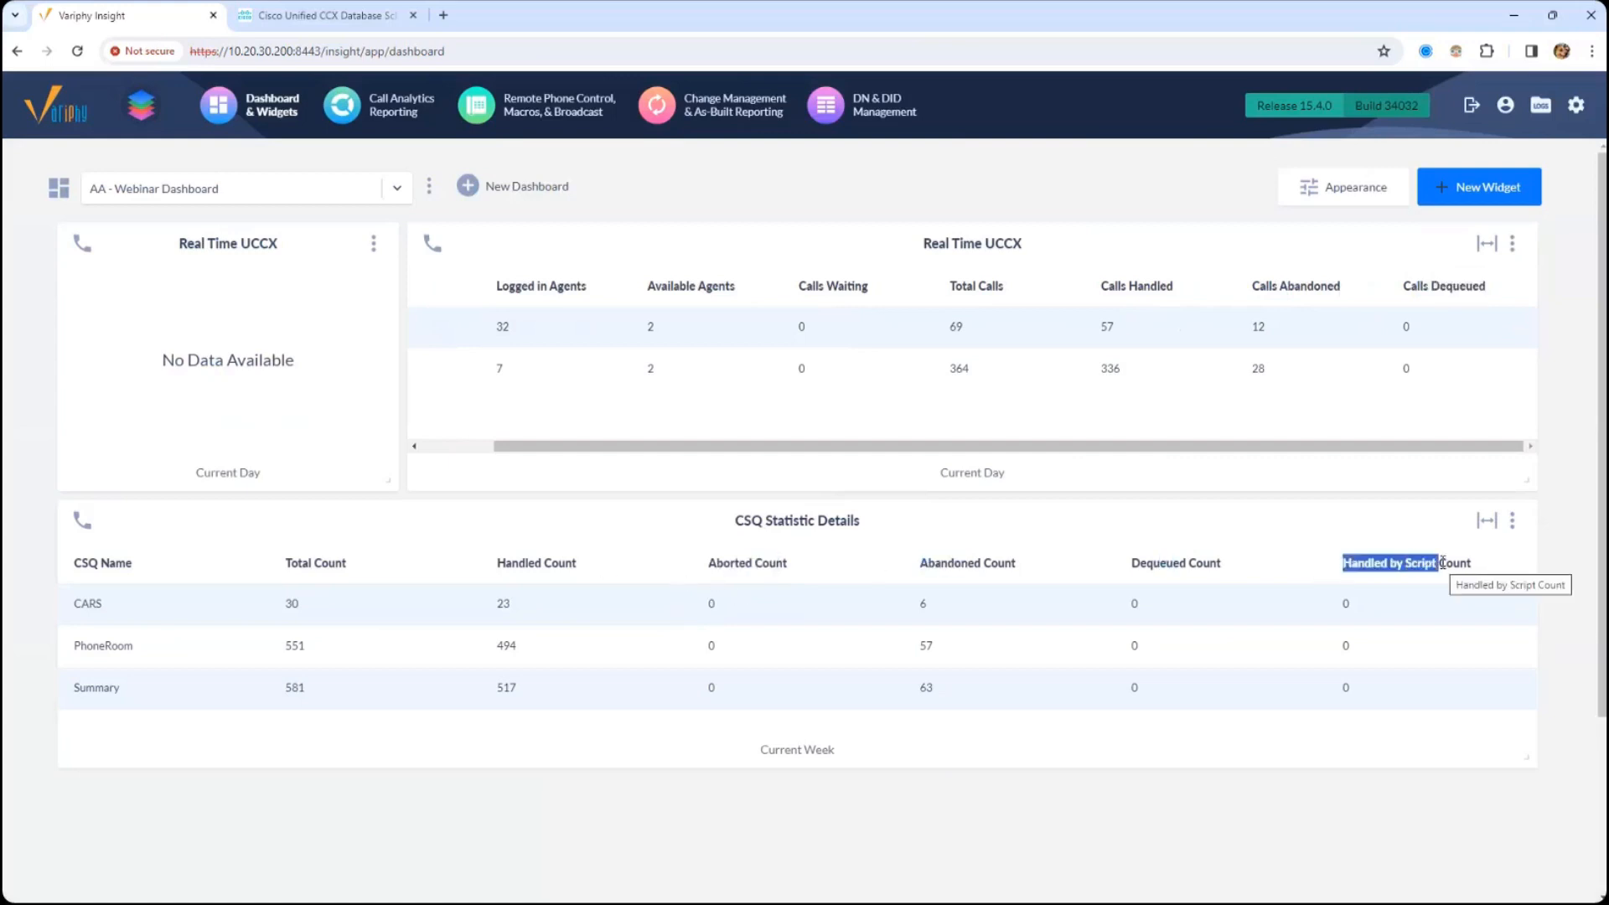
drag(1130, 563, 1222, 563)
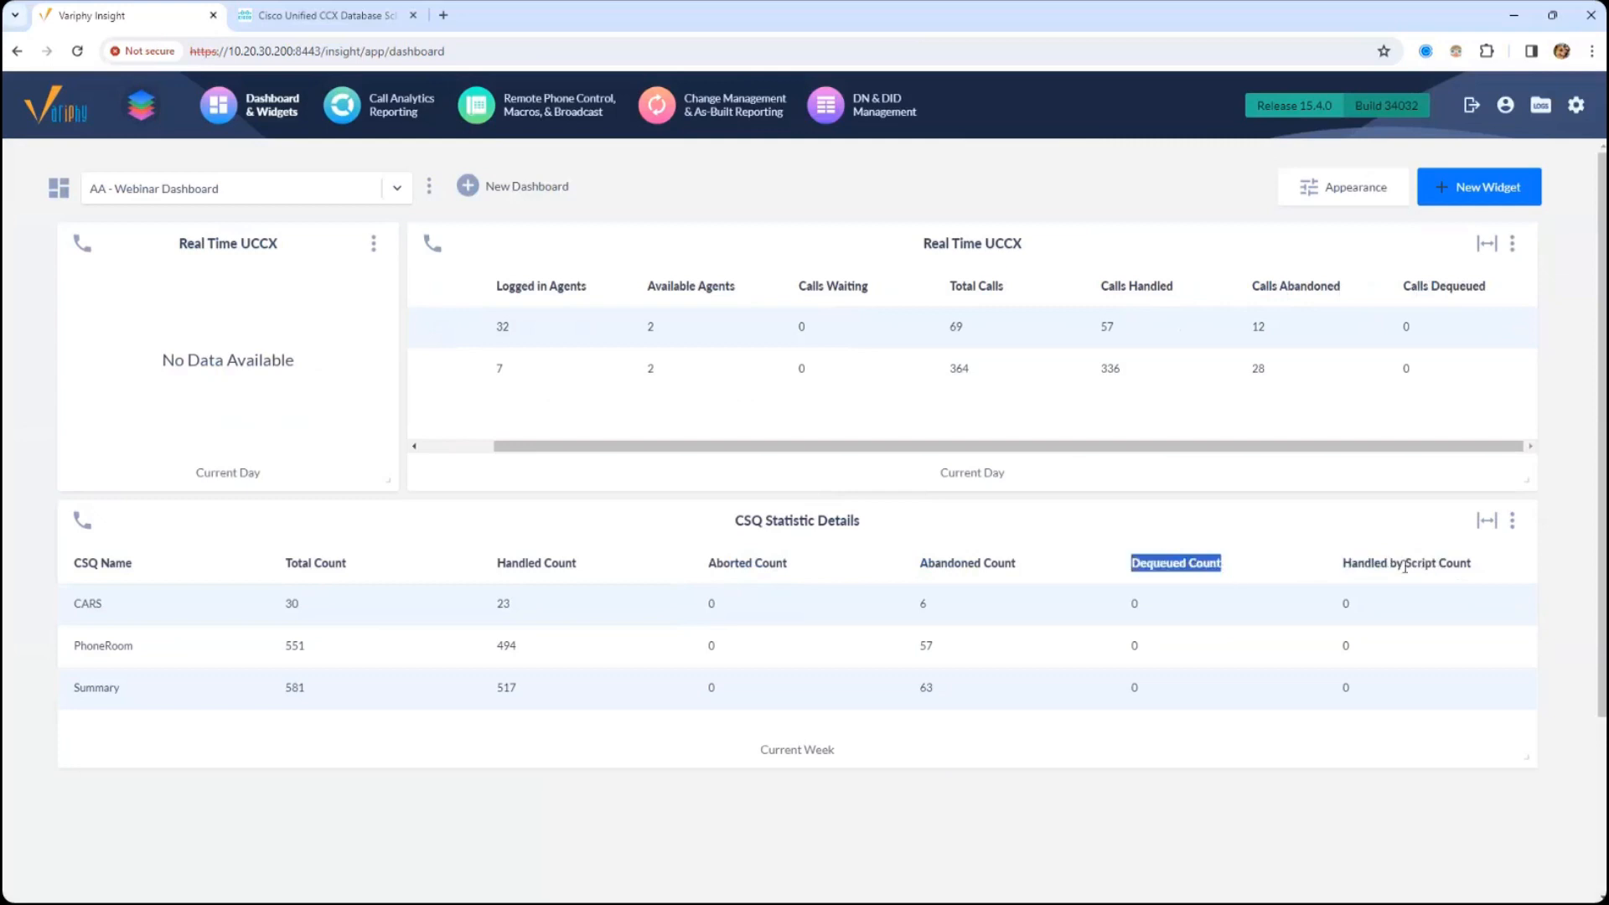
drag(1350, 563, 1469, 567)
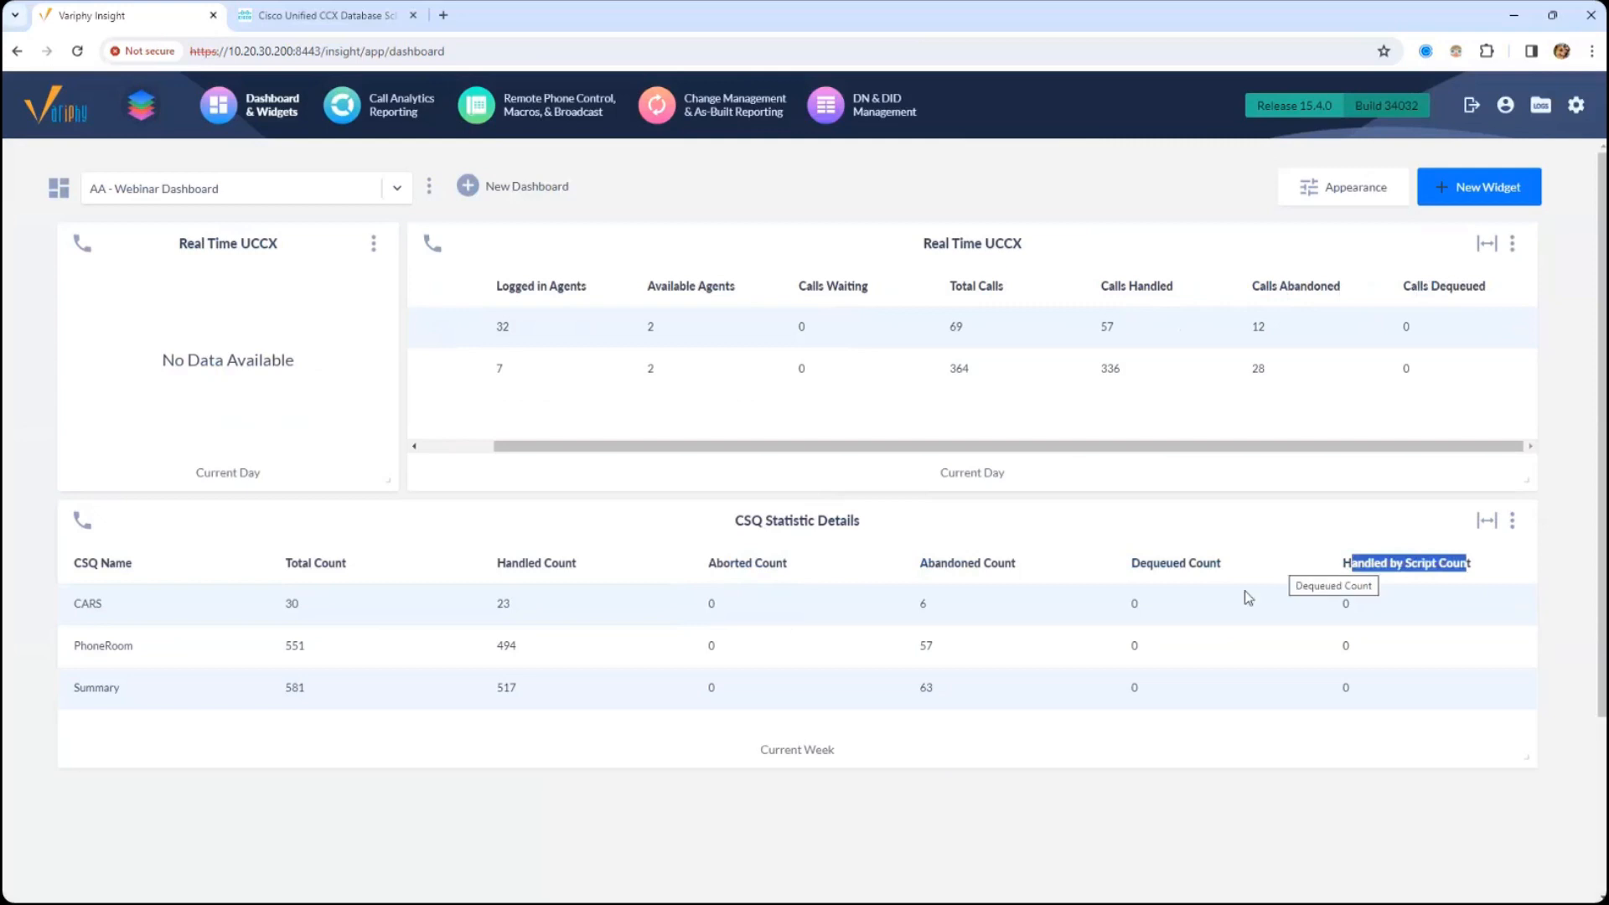
- Compare the total, handled, abandoned and dequeued columns between the CSQ Statistic Details and wide Real Time UCCX widgets
click(568, 559)
drag(953, 559, 1019, 563)
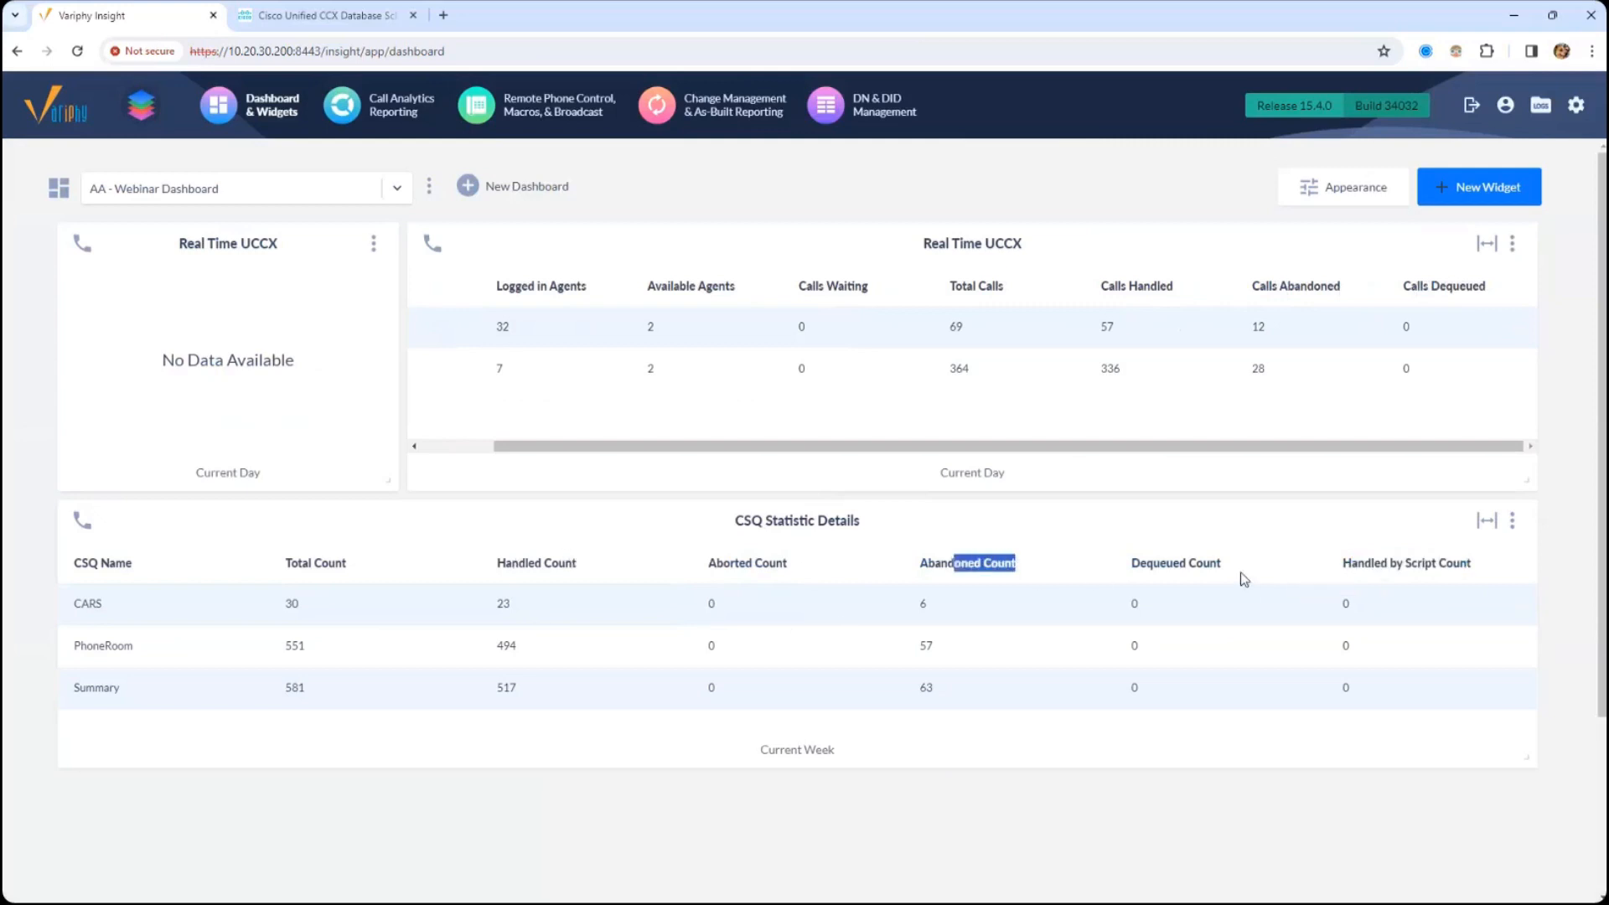
drag(1189, 559, 1203, 555)
drag(1109, 284, 1174, 286)
drag(1339, 285, 1417, 280)
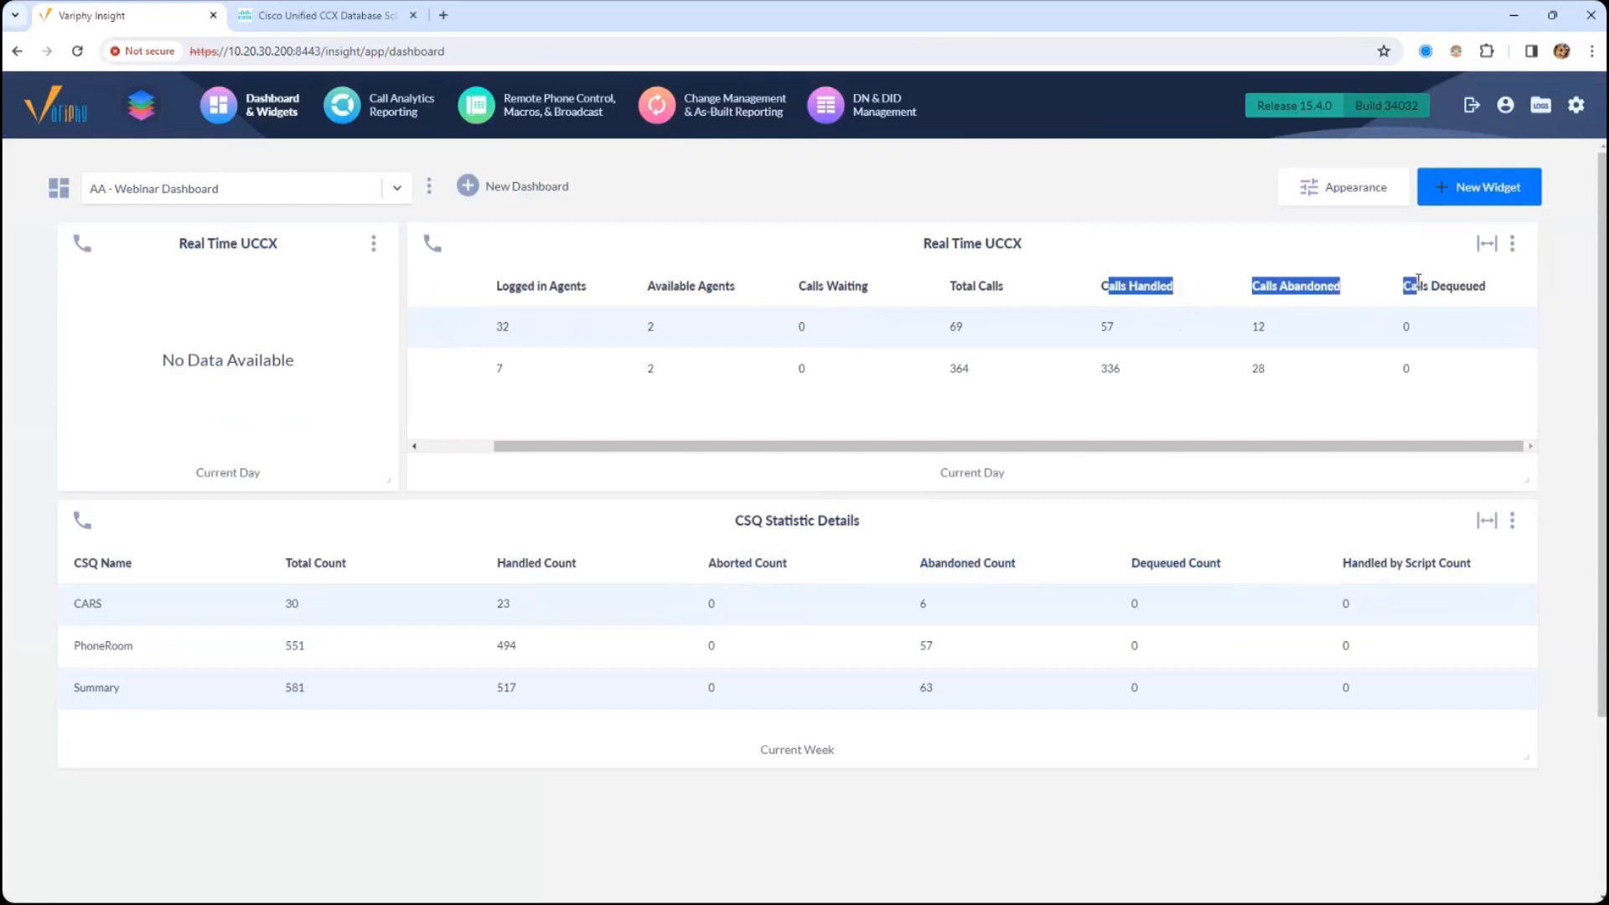
drag(726, 558, 756, 560)
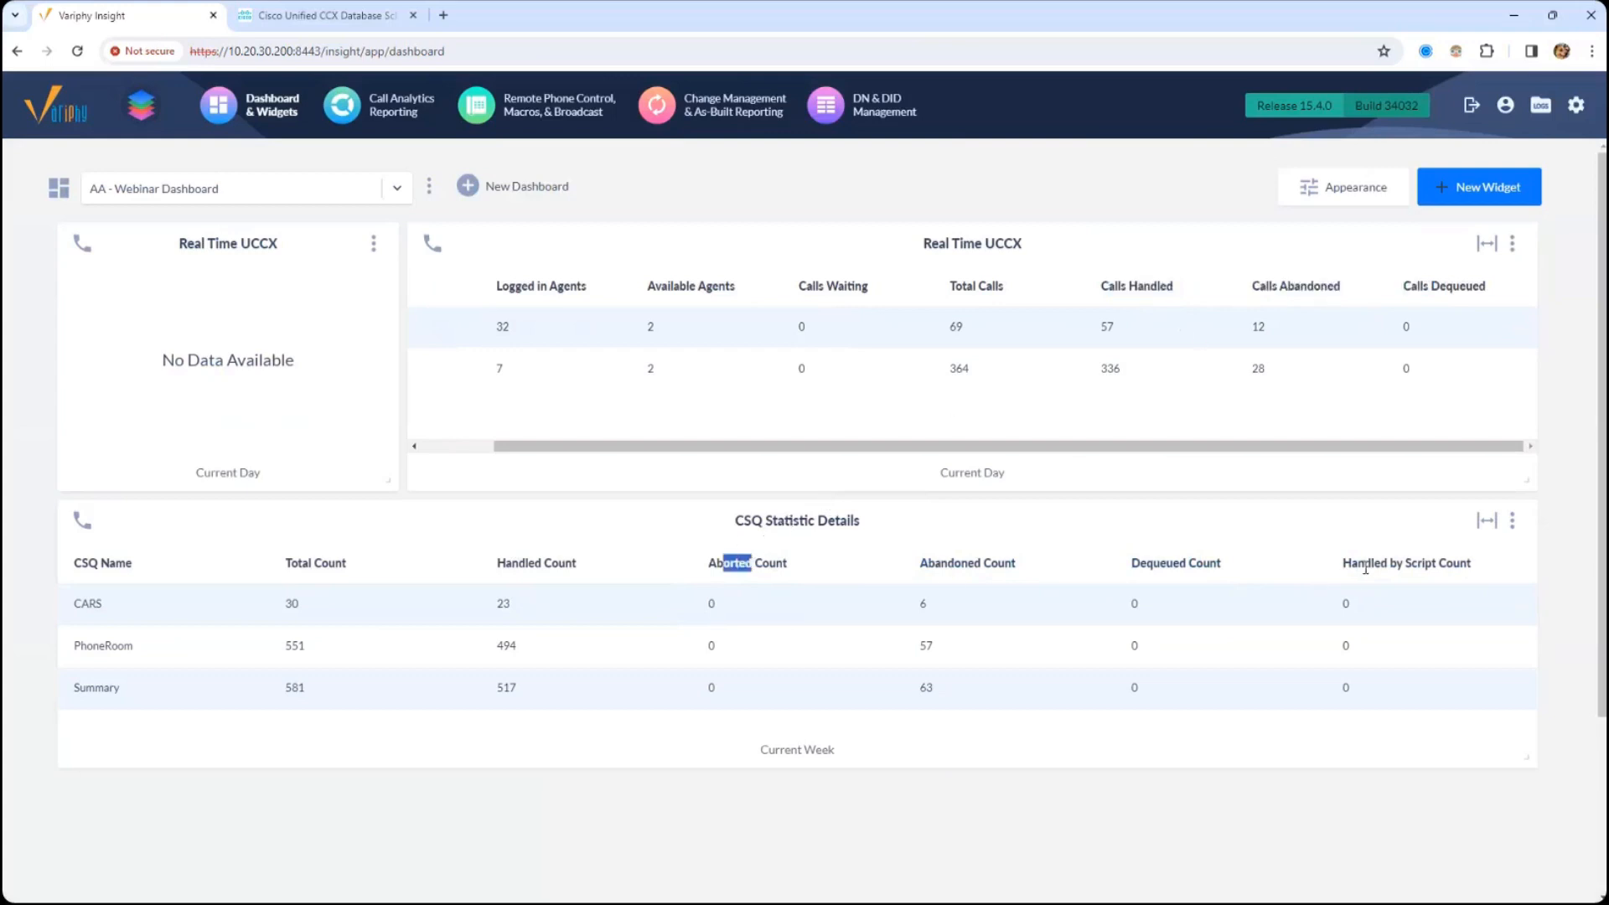
drag(1364, 563, 1462, 565)
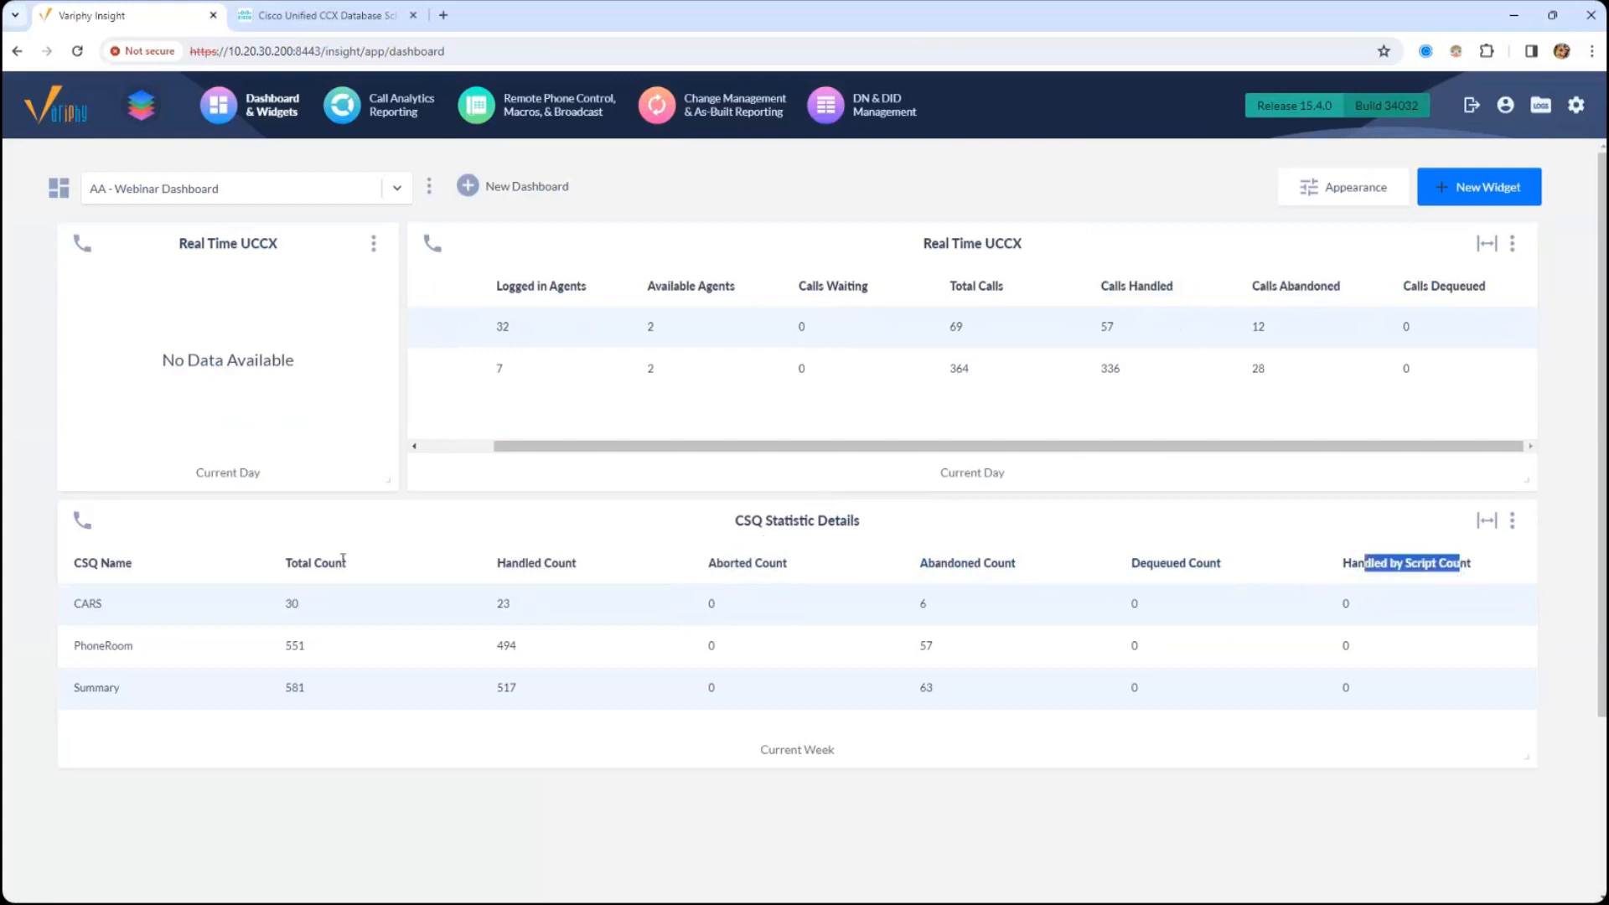
drag(288, 570, 354, 568)
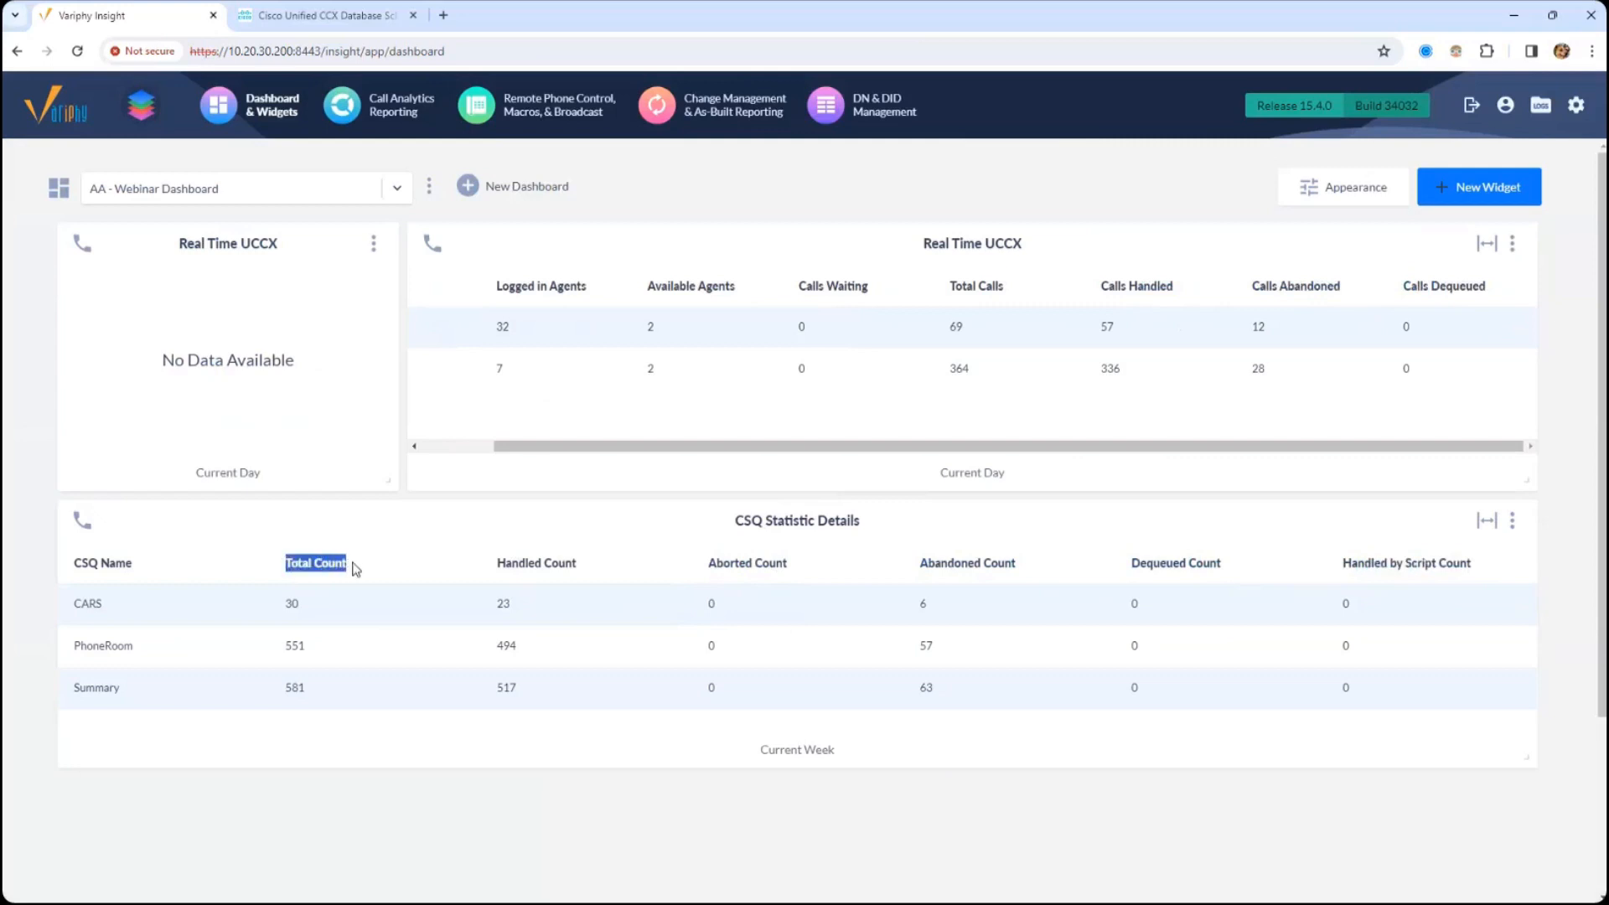
drag(1410, 285, 1495, 297)
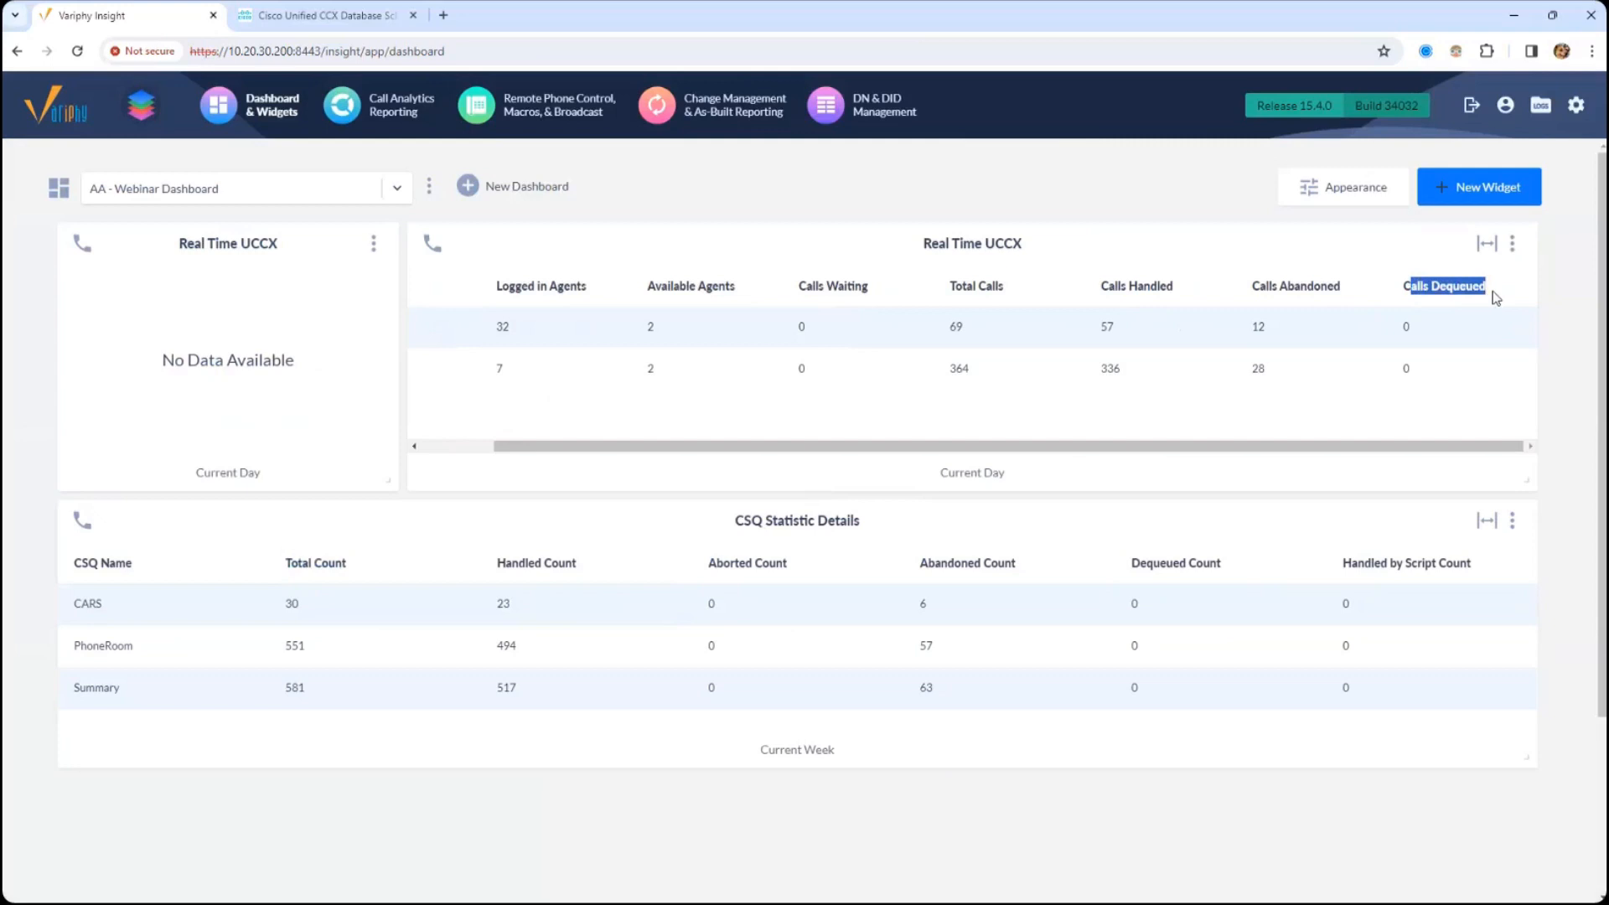
drag(1137, 286, 1450, 285)
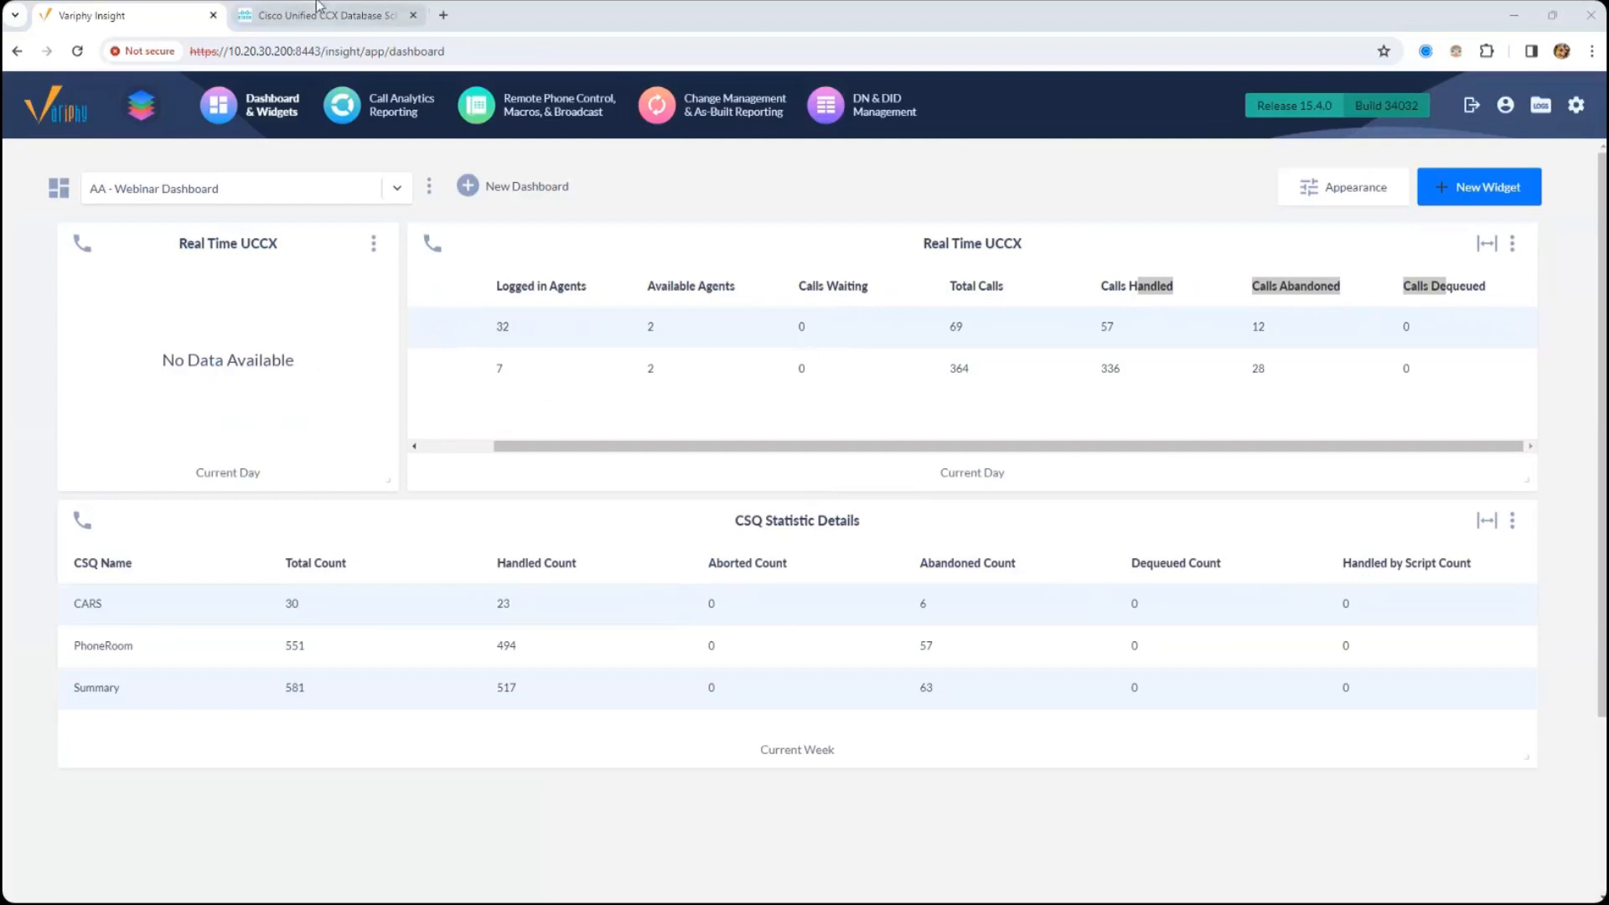
- Open the Cisco UCCX Clusters setup page in a separate browser tab and switch to it
drag(951, 243, 951, 243)
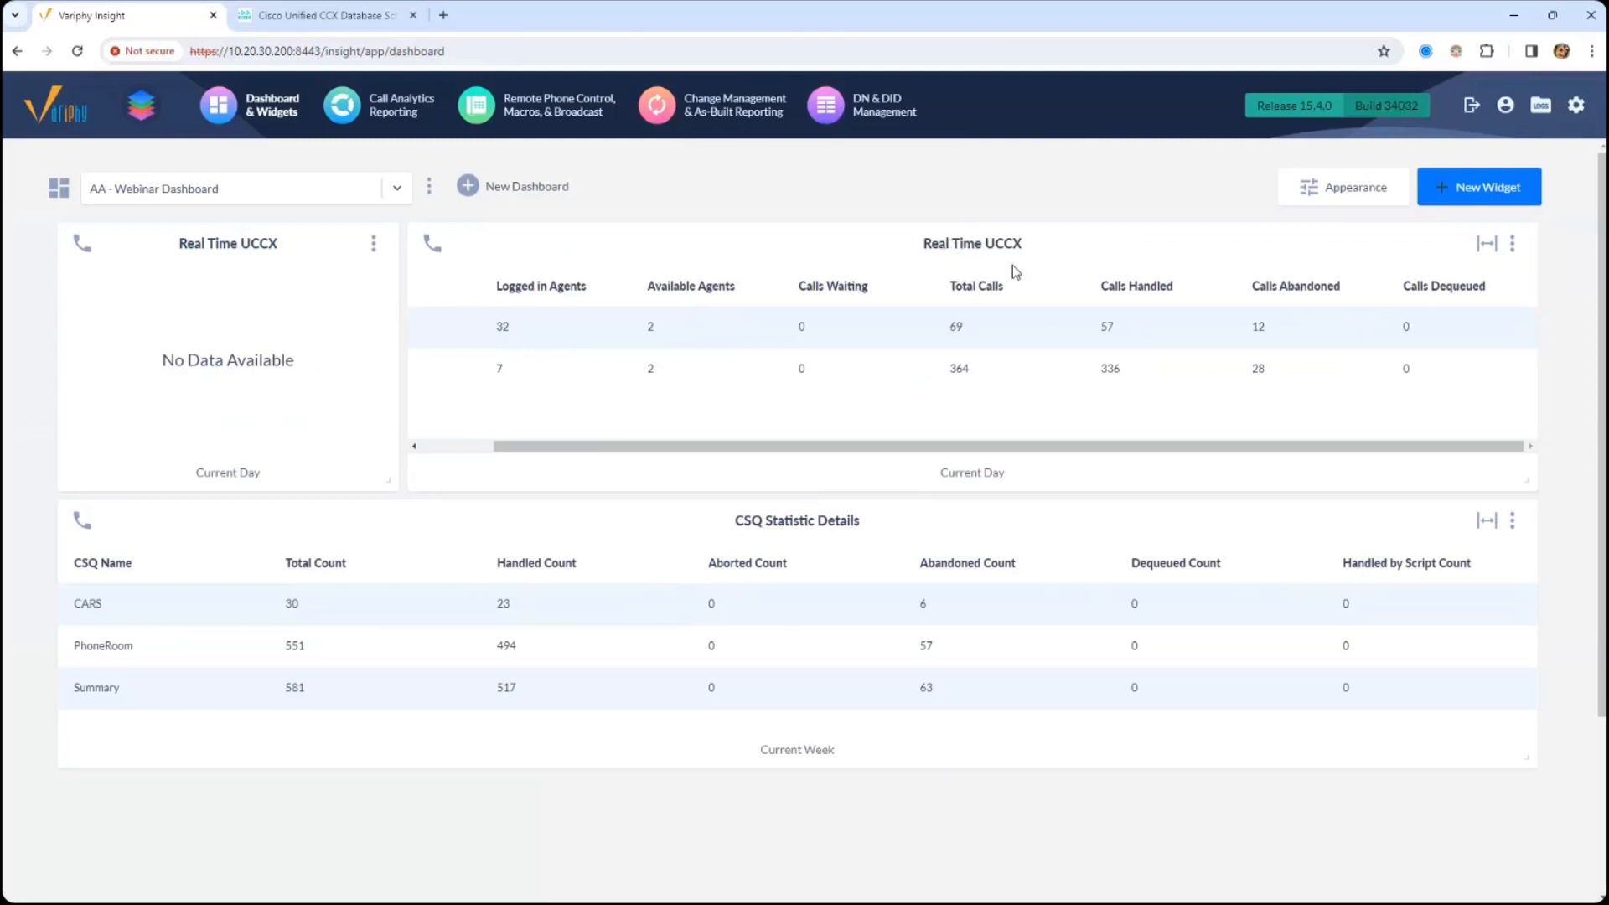
click(1575, 105)
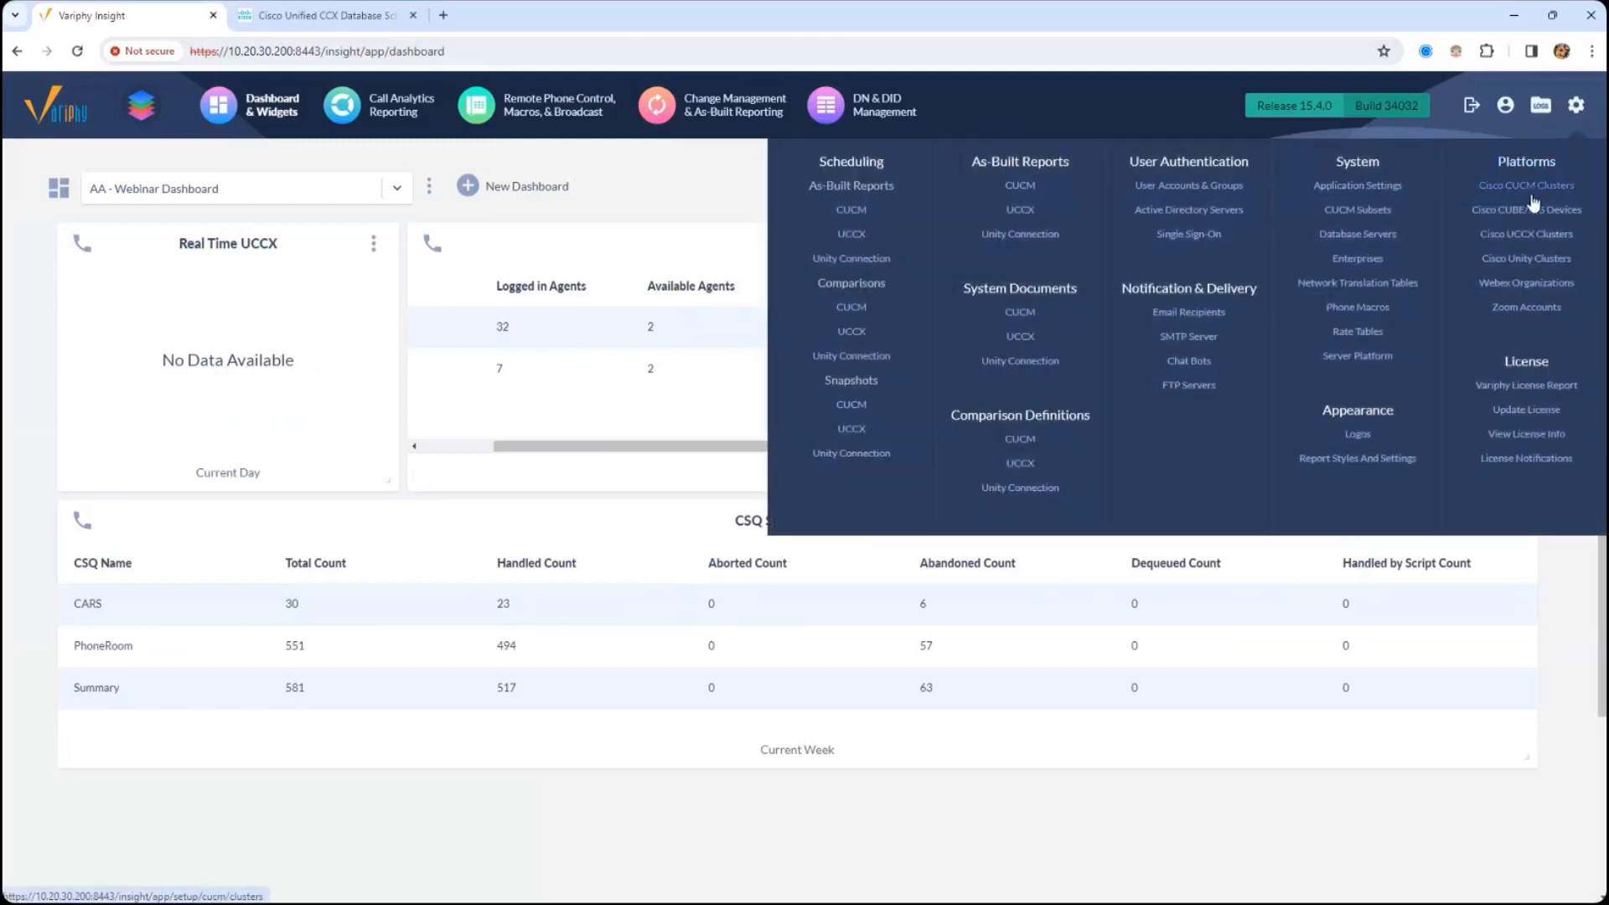
middle_click(1525, 243)
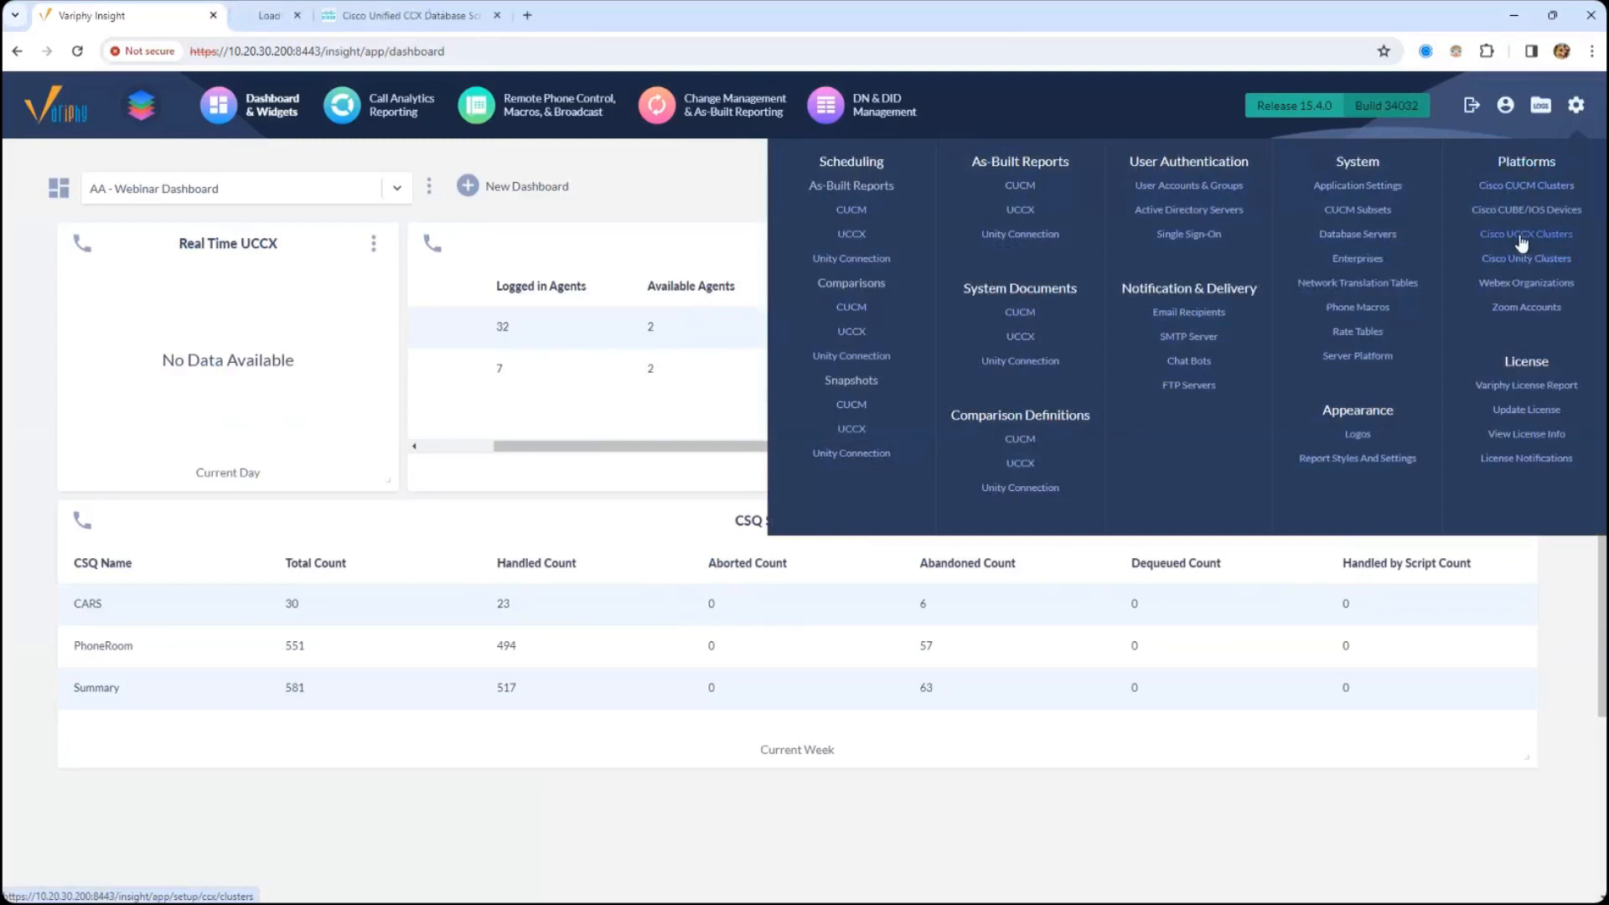
click(340, 22)
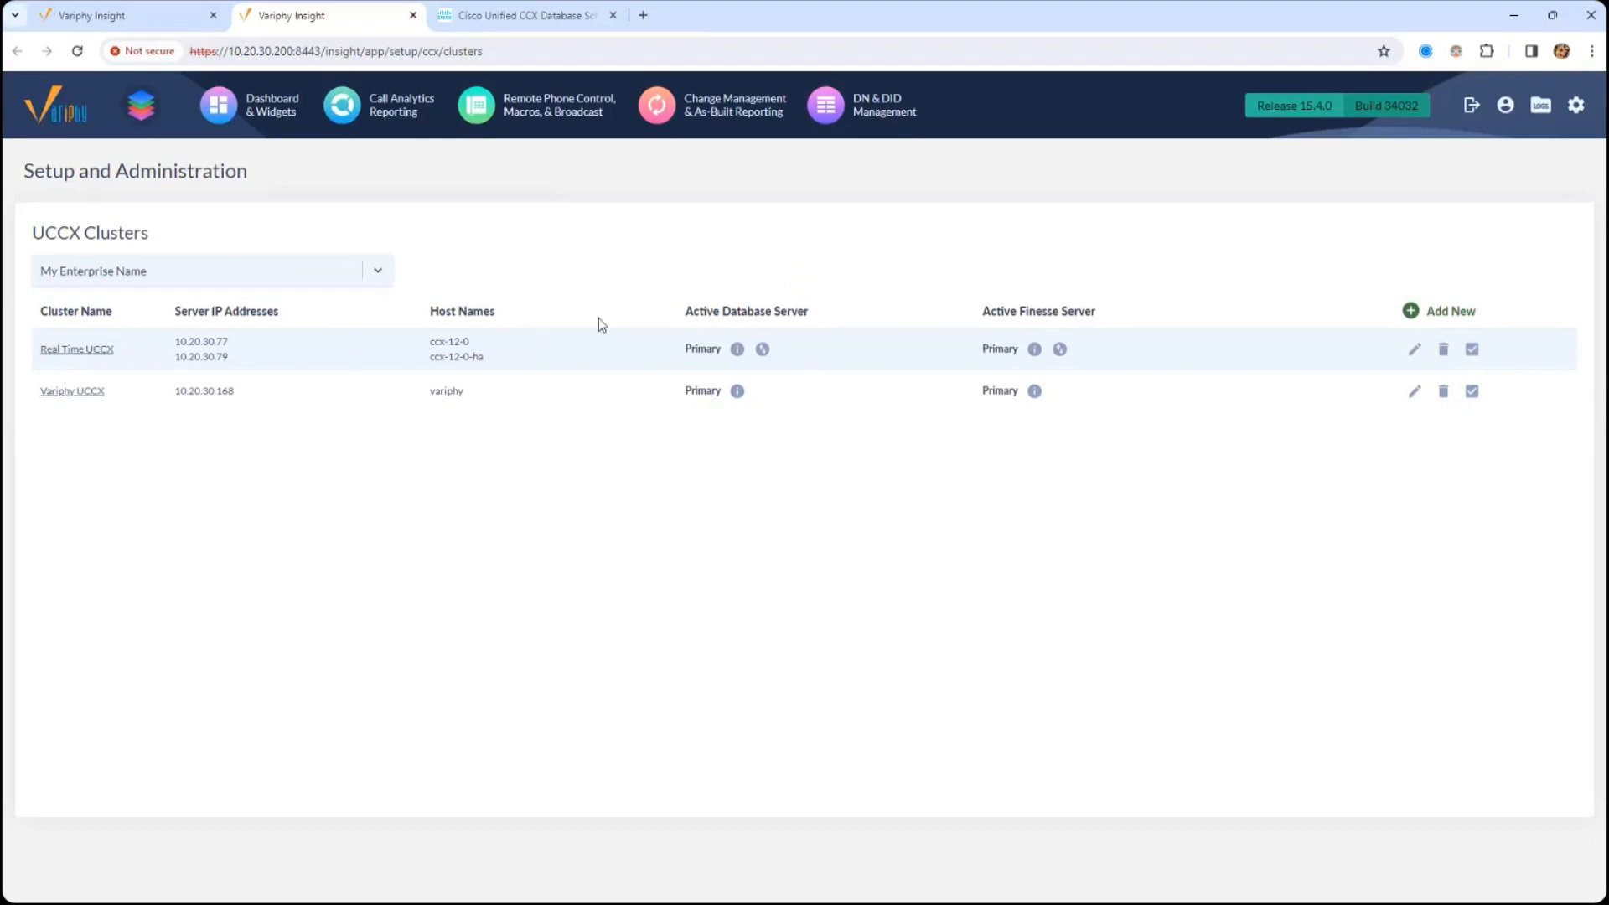
- Examine the Active Database Server column and the Real Time UCCX cluster's server IP addresses and host names
drag(666, 311, 813, 313)
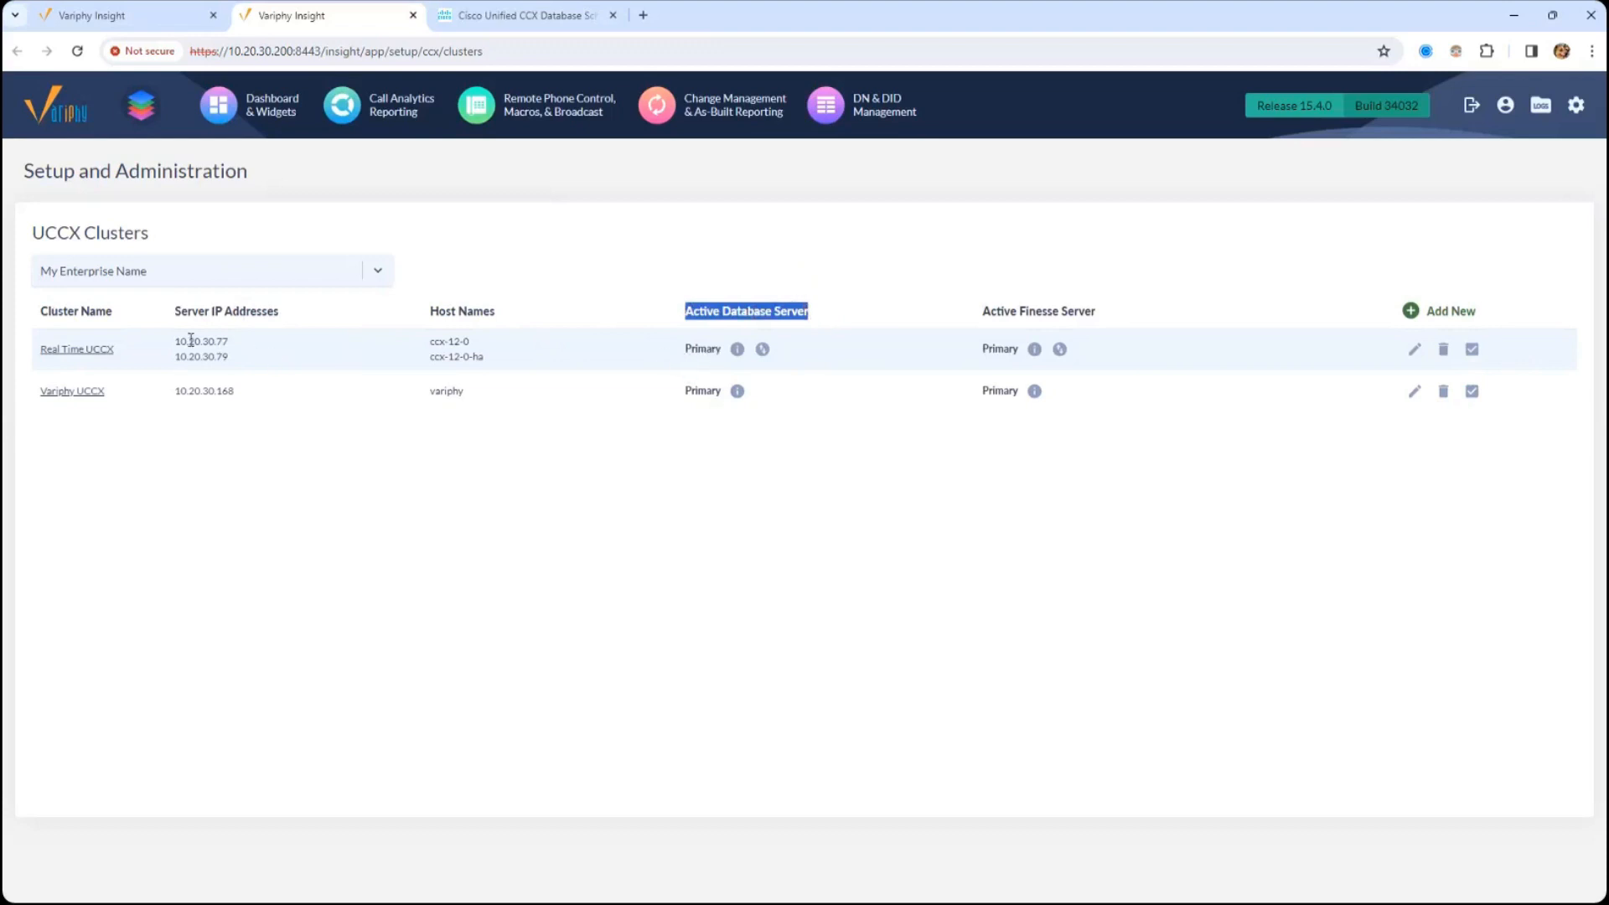
drag(174, 341, 271, 344)
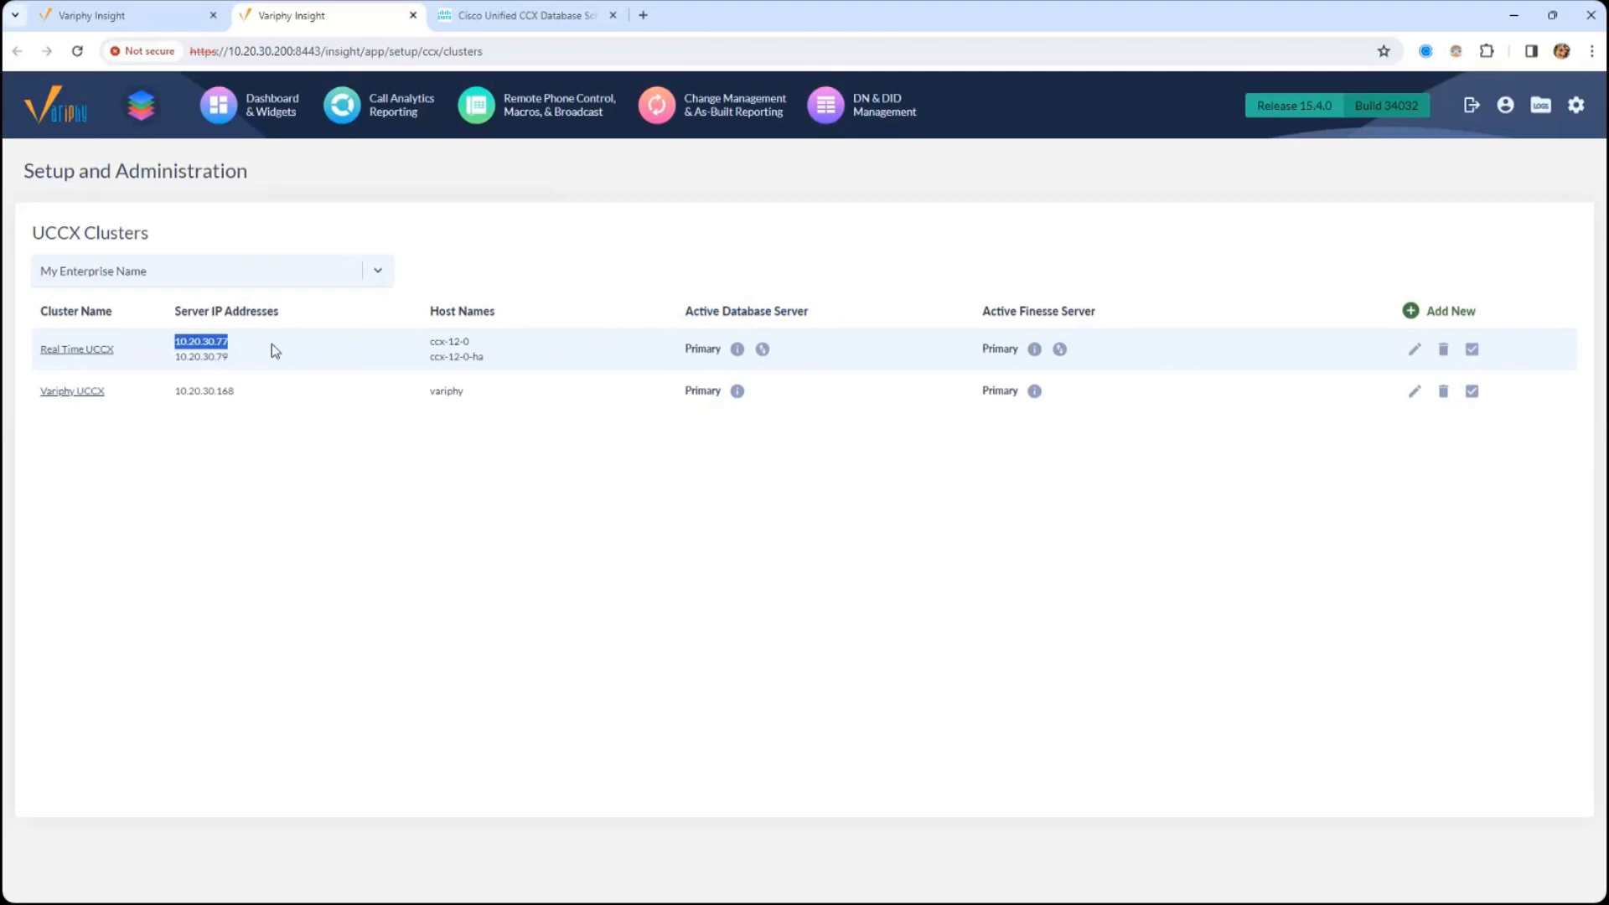
drag(429, 340, 477, 346)
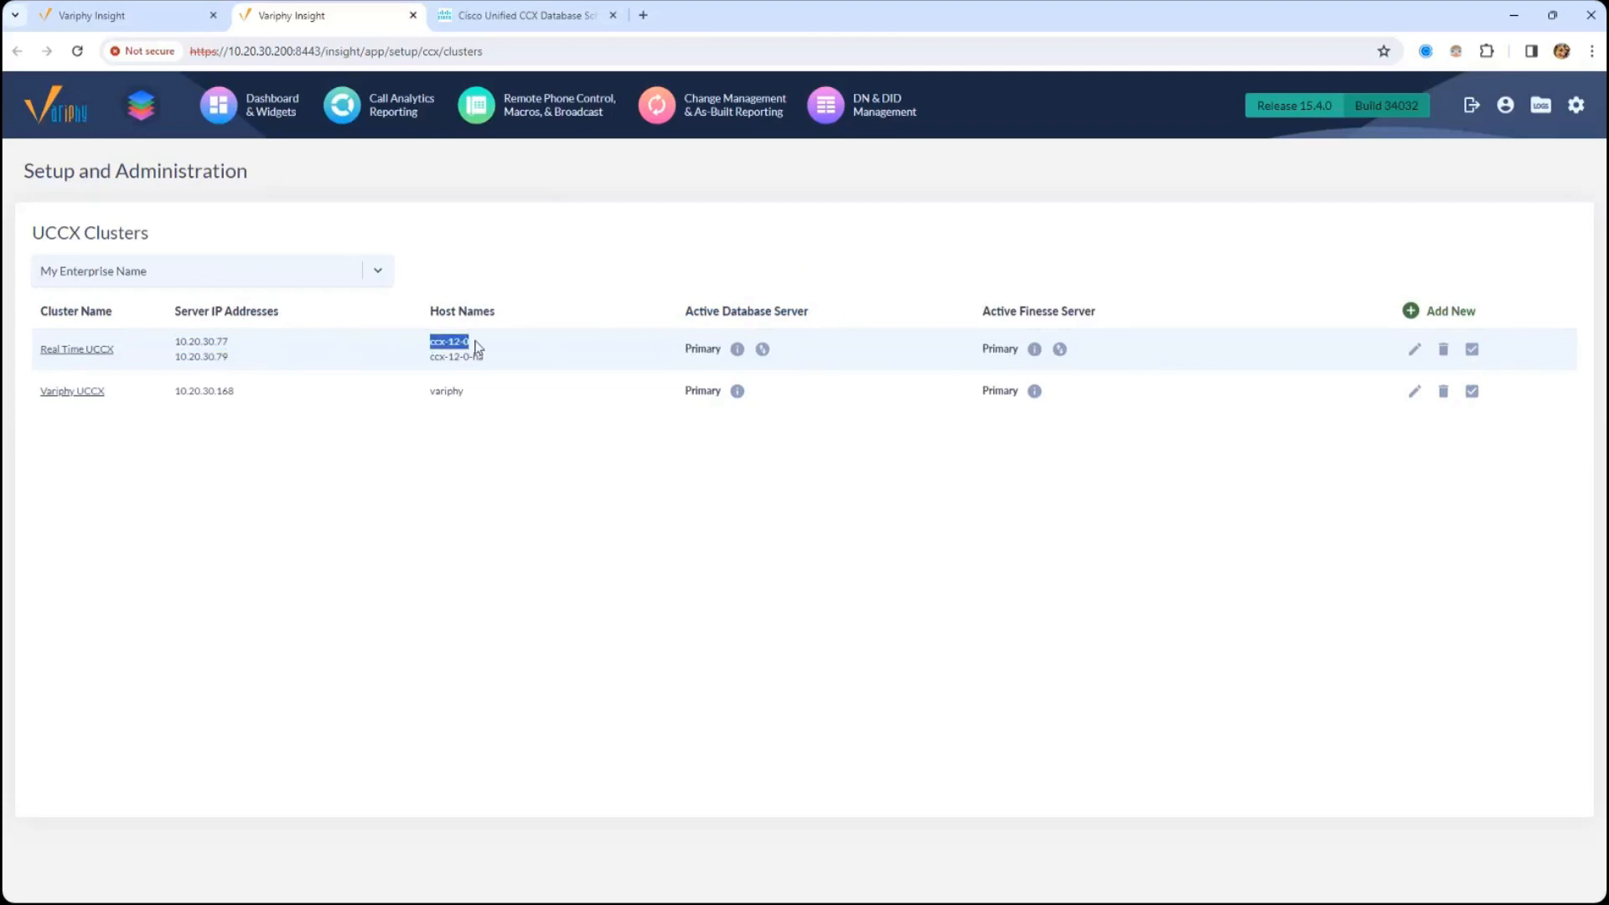
drag(175, 356, 250, 366)
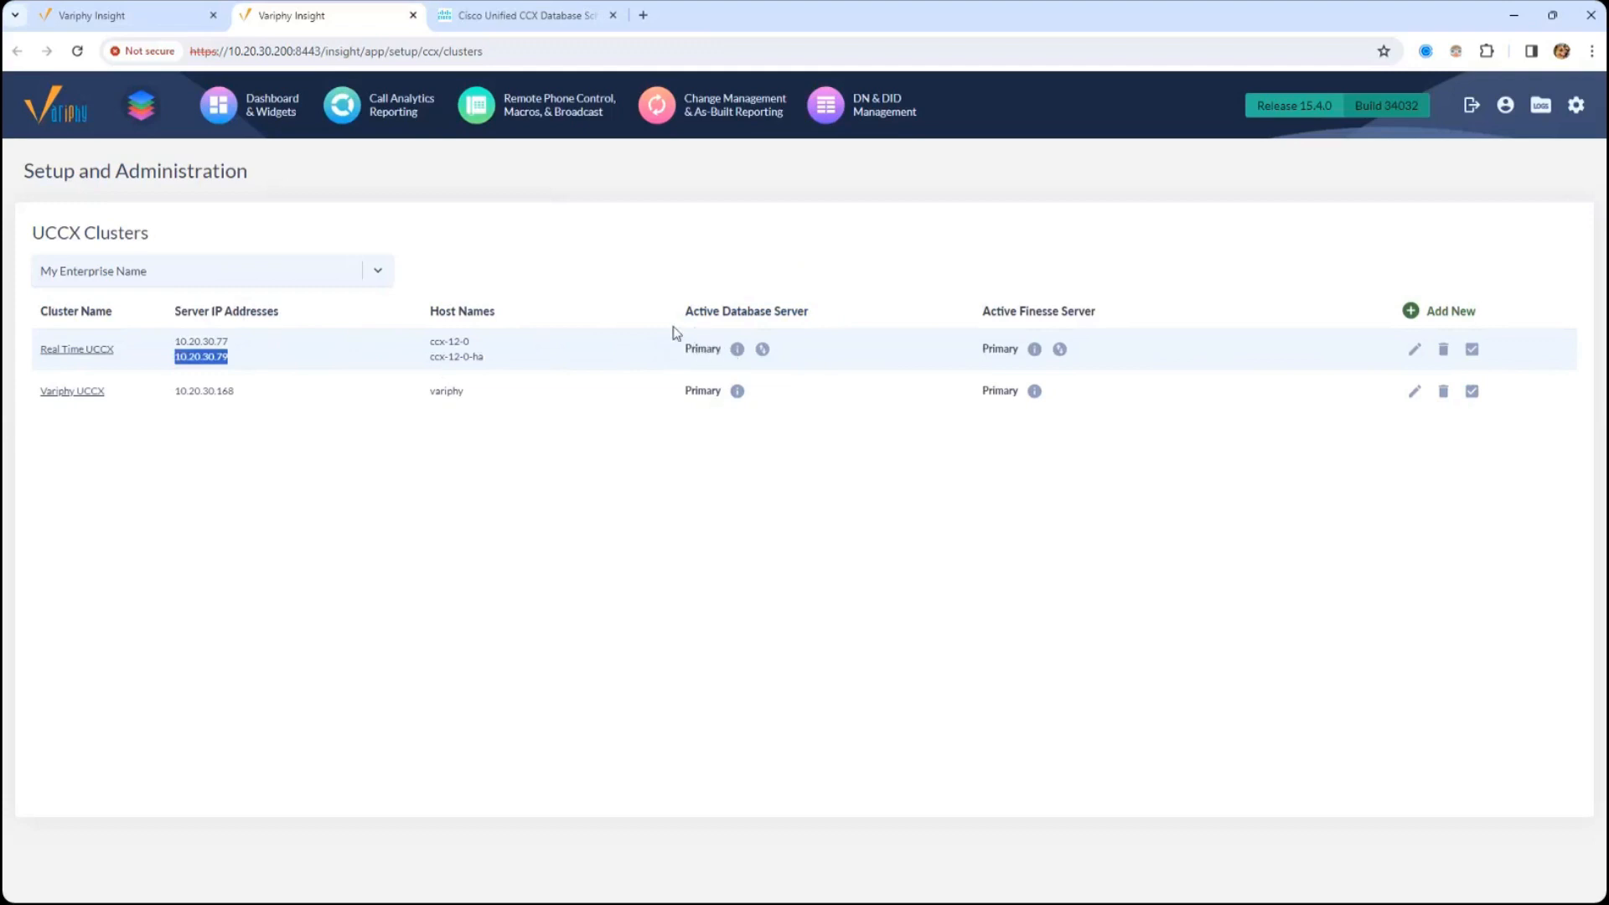
- View the database server failover confirmation for the Real Time UCCX cluster without confirming it, and review the Active Database Server column
click(762, 350)
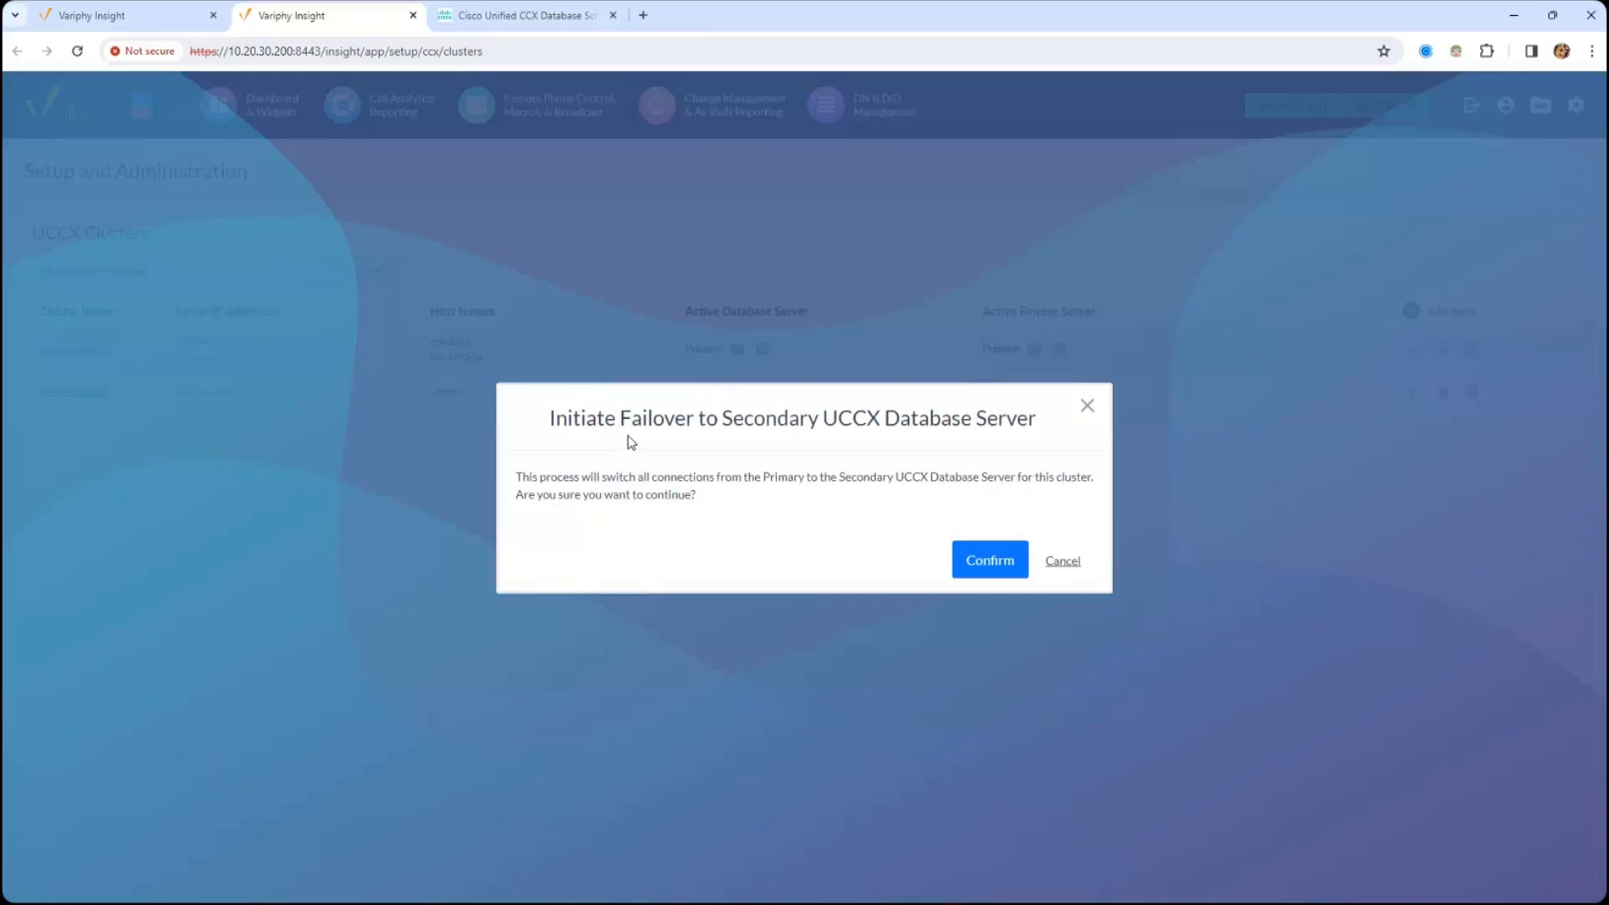
click(1094, 408)
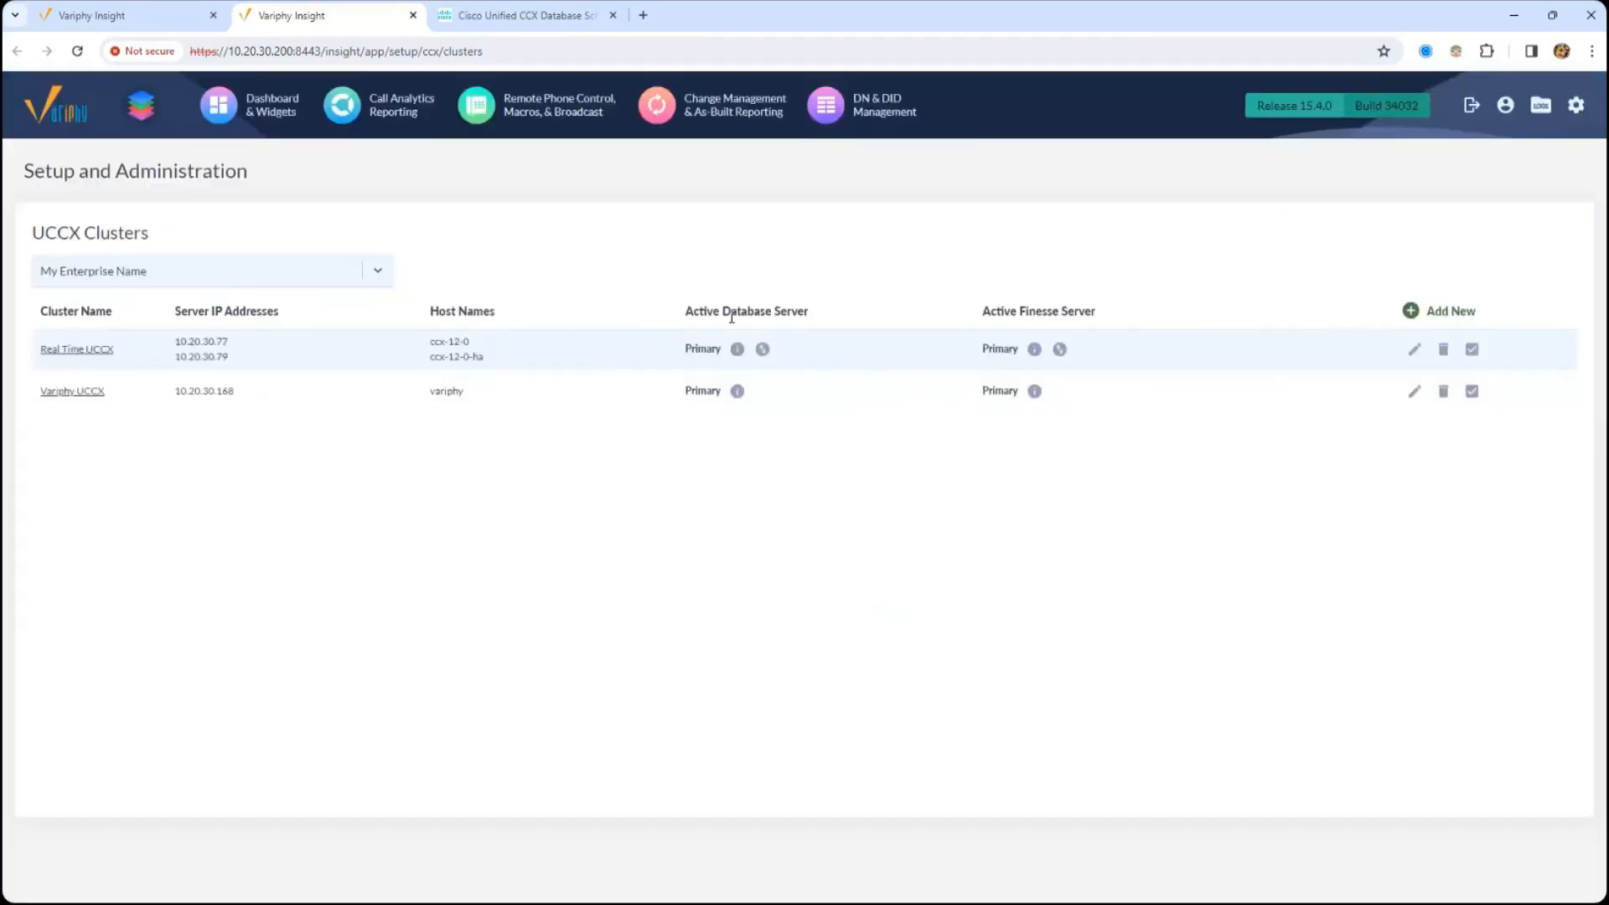
drag(694, 312, 814, 320)
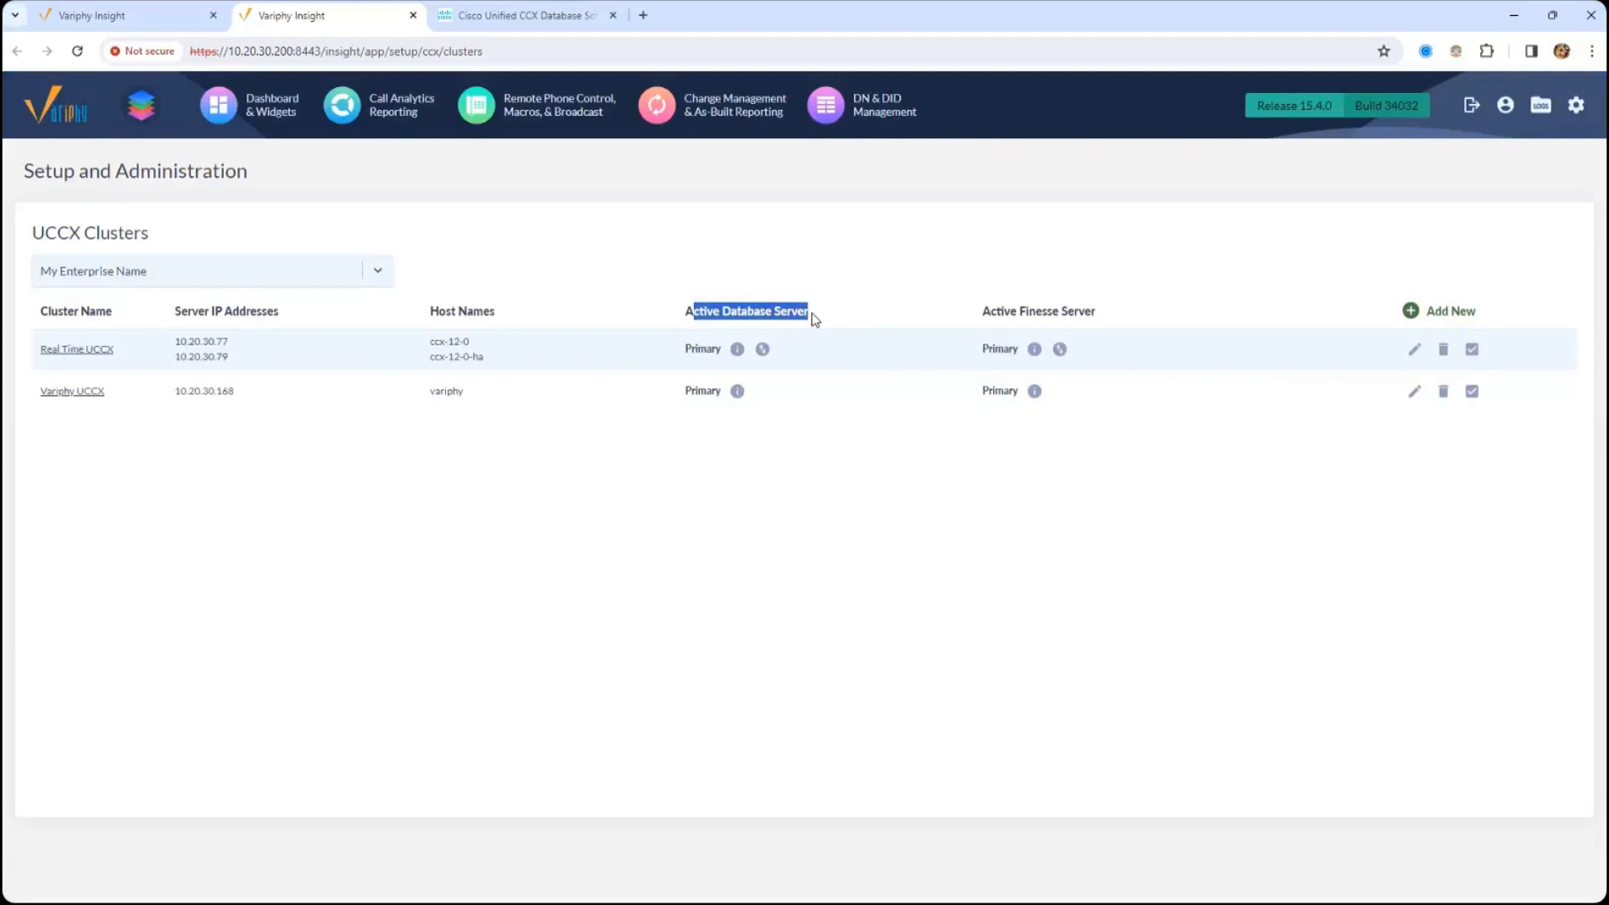
click(698, 337)
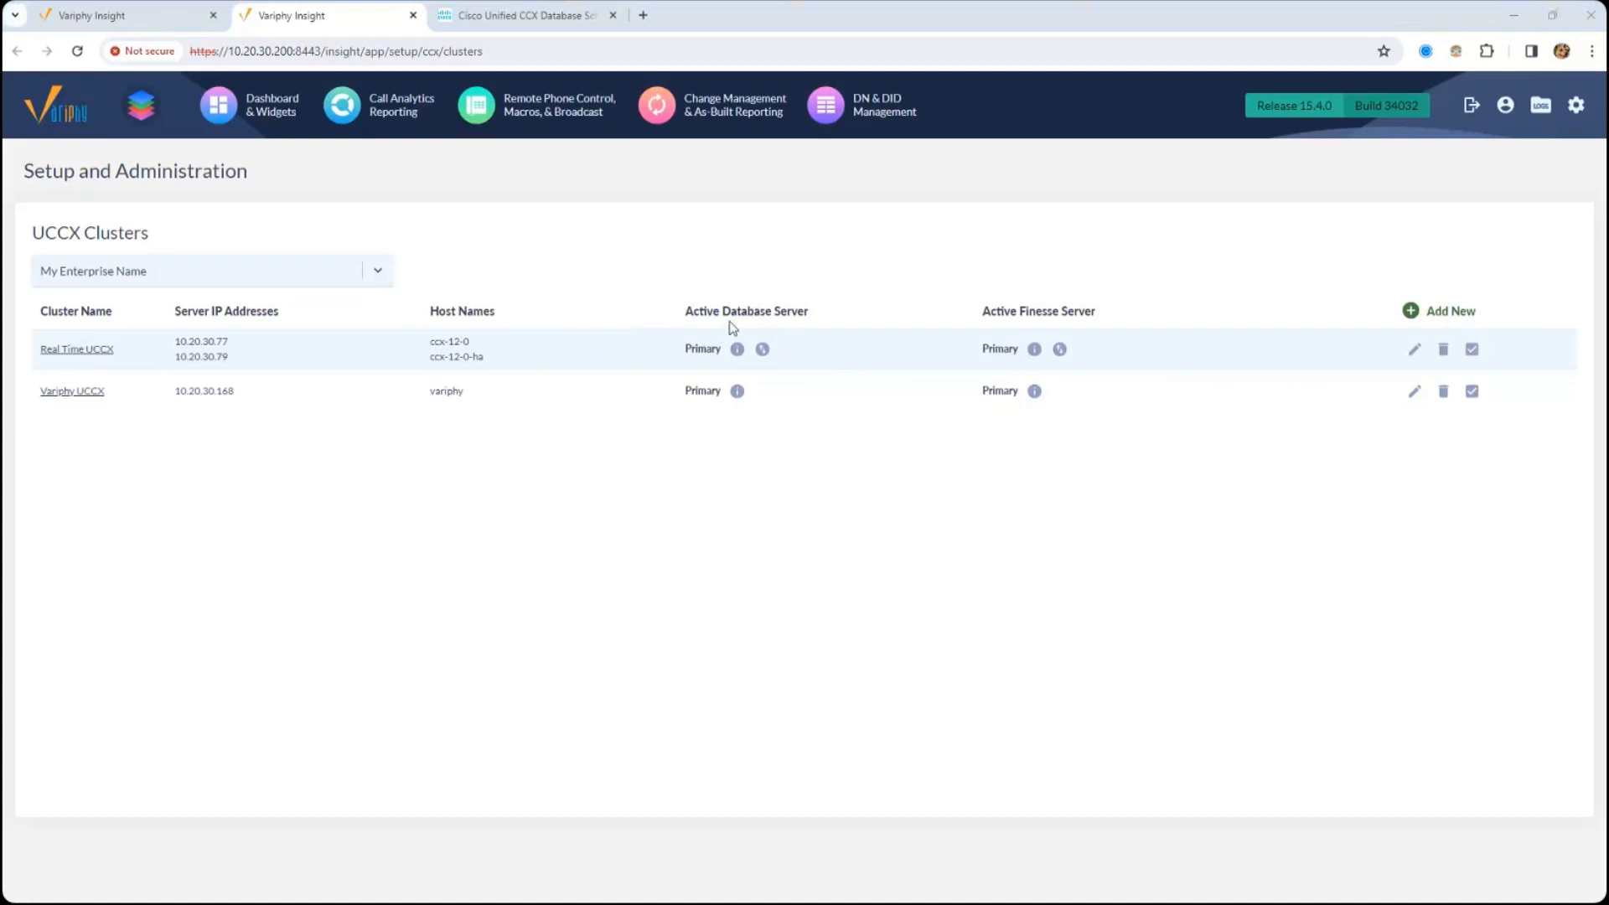
drag(702, 316, 712, 317)
- Switch to the Cisco Unified CCX Administration window and go to Cisco Unified Serviceability
click(159, 12)
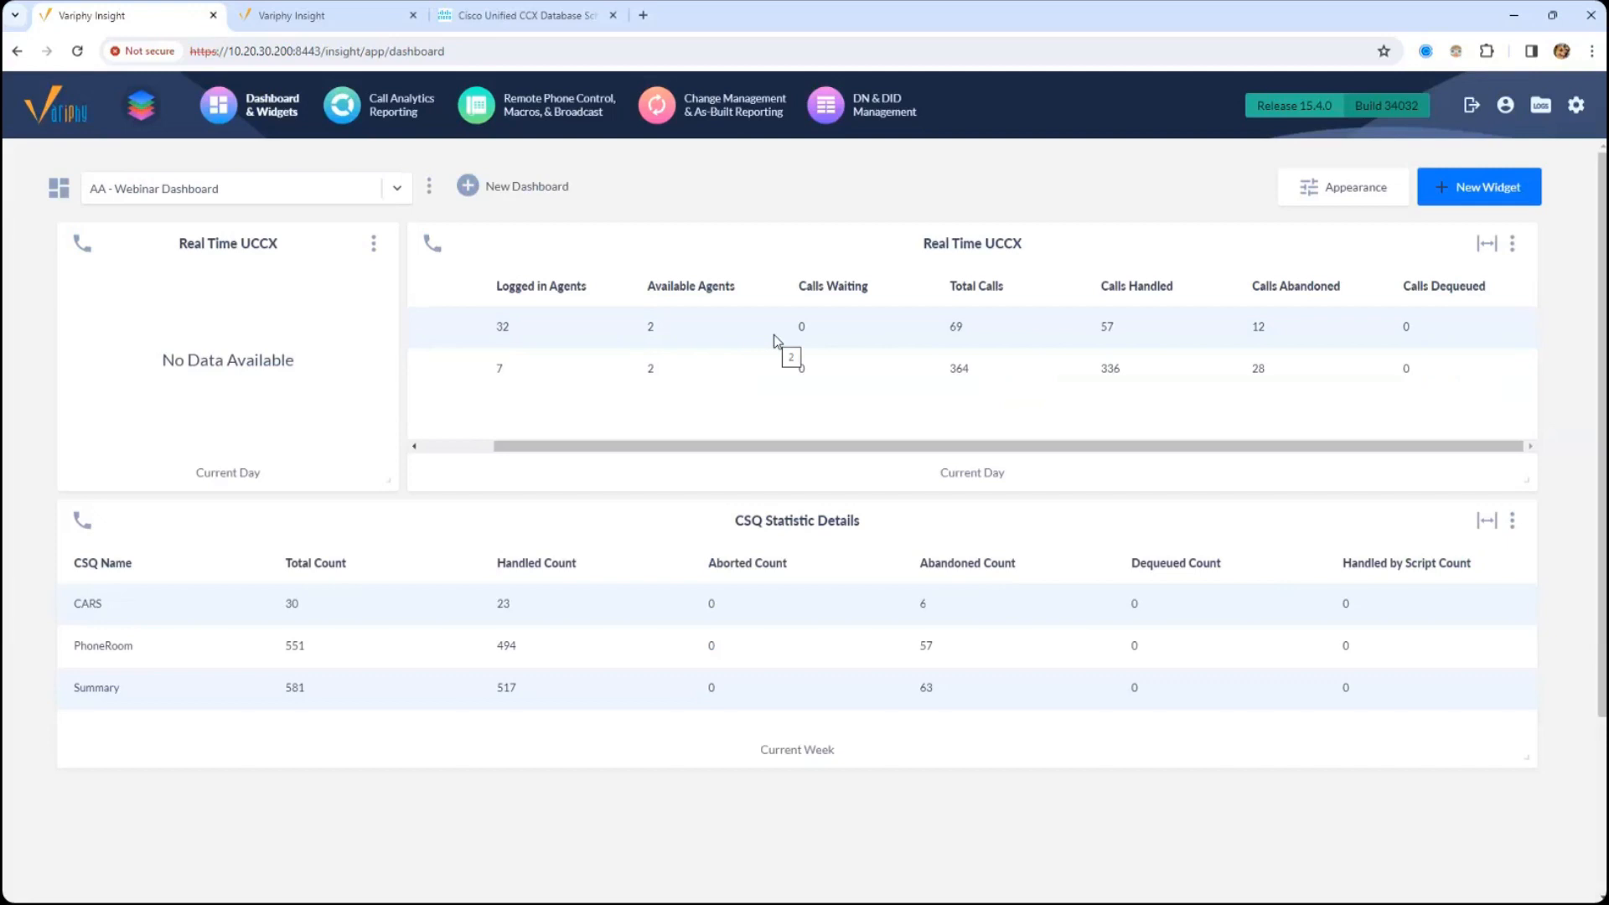
click(520, 15)
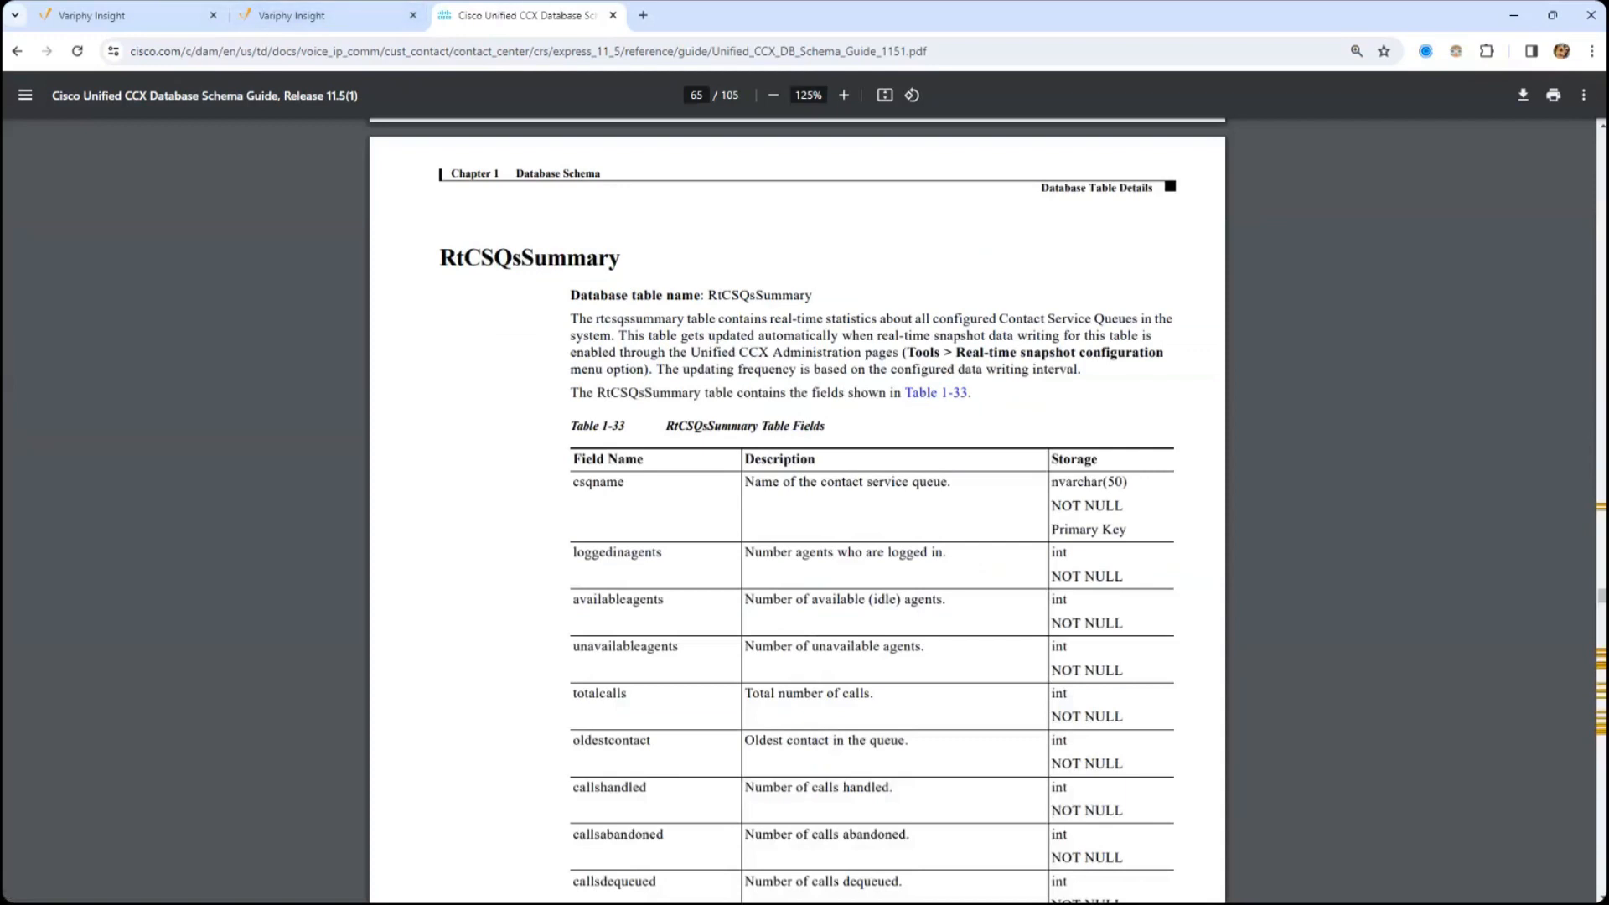
key(alt+Tab)
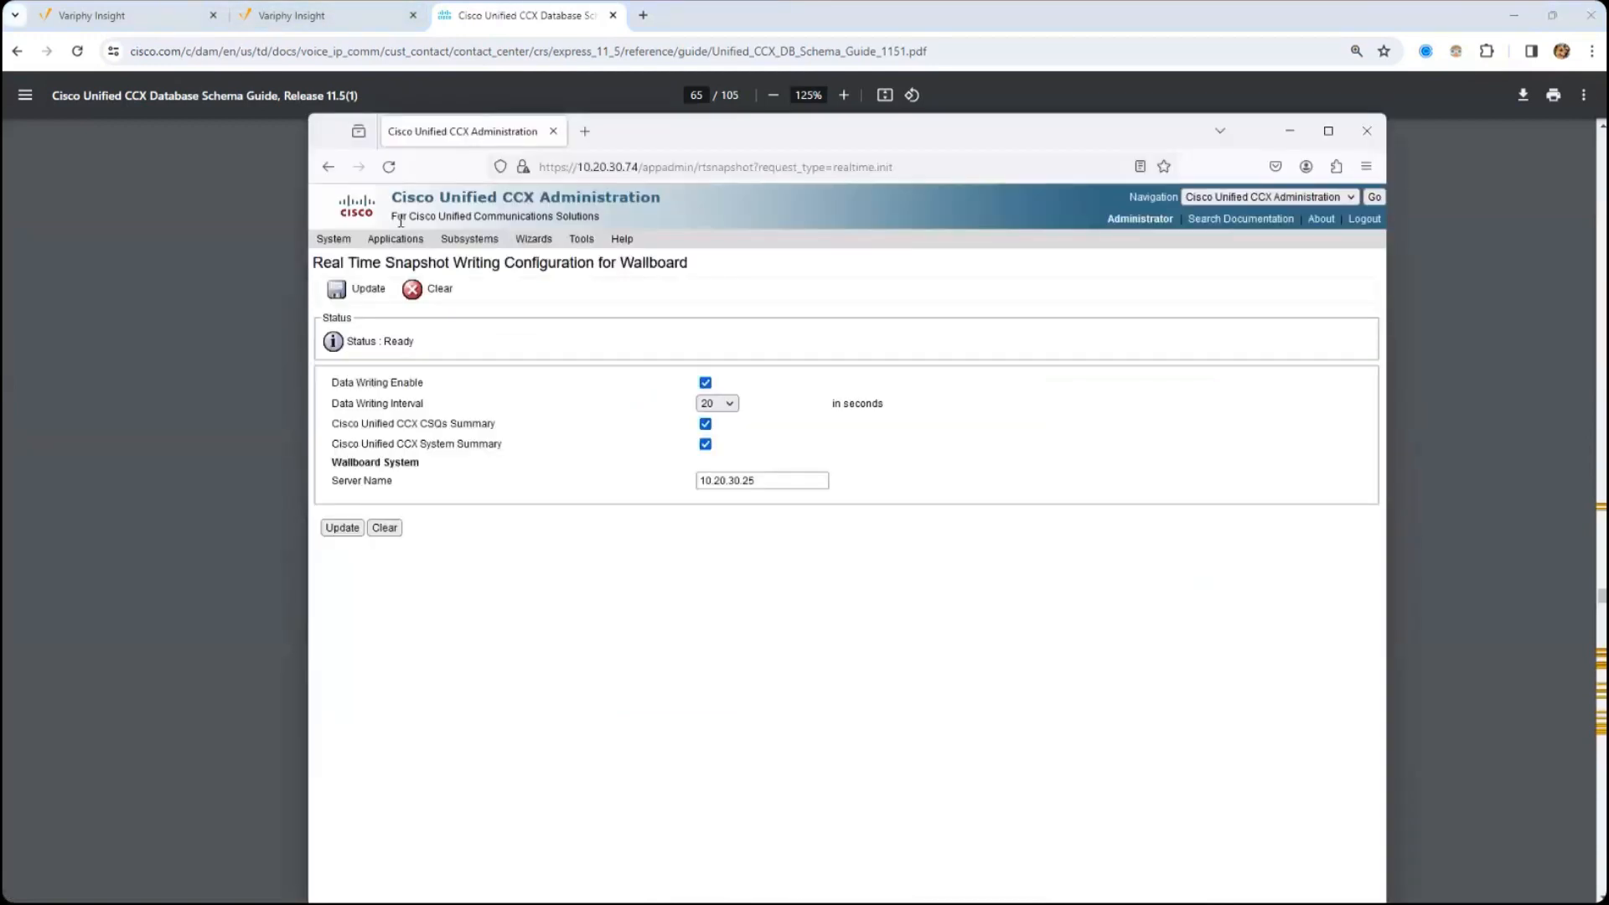
double_click(970, 135)
click(1526, 82)
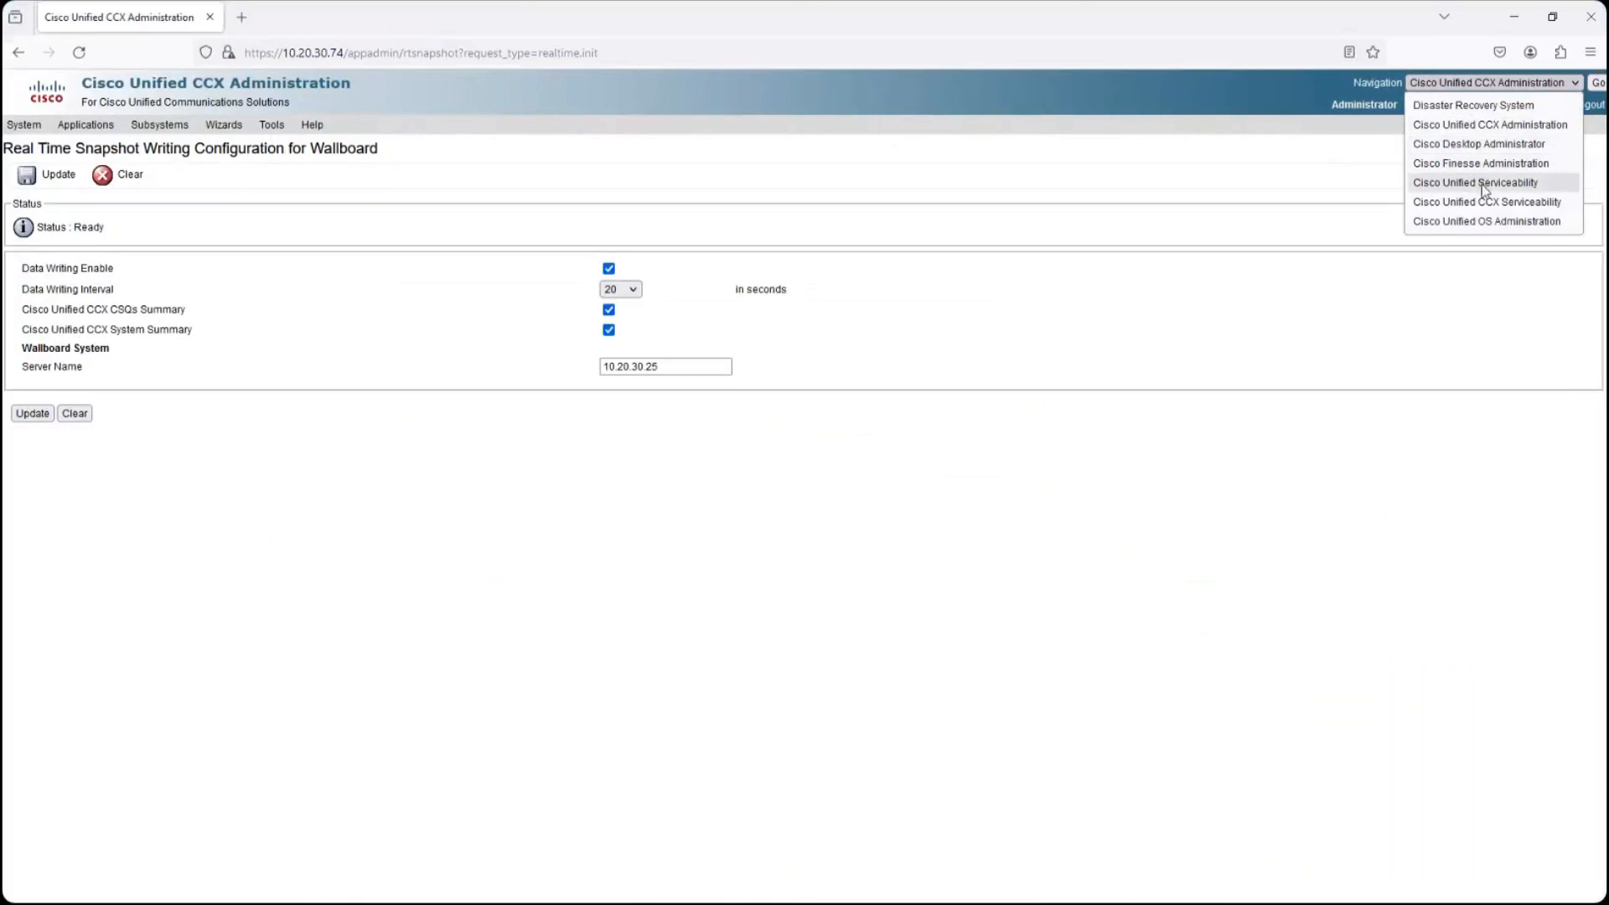
click(1483, 182)
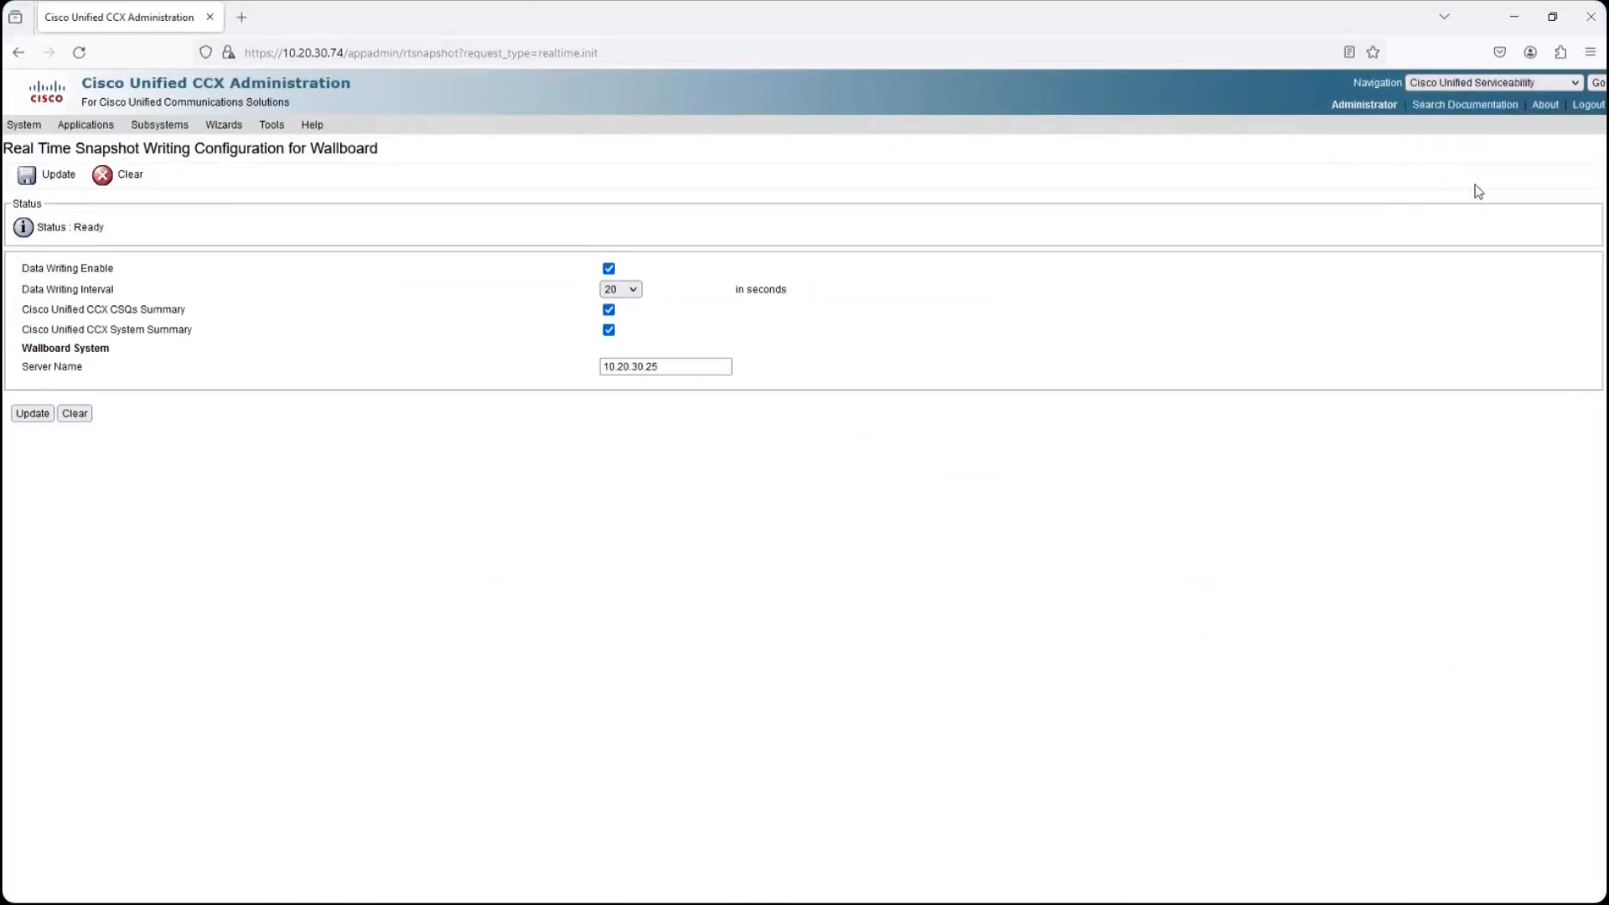
click(1596, 83)
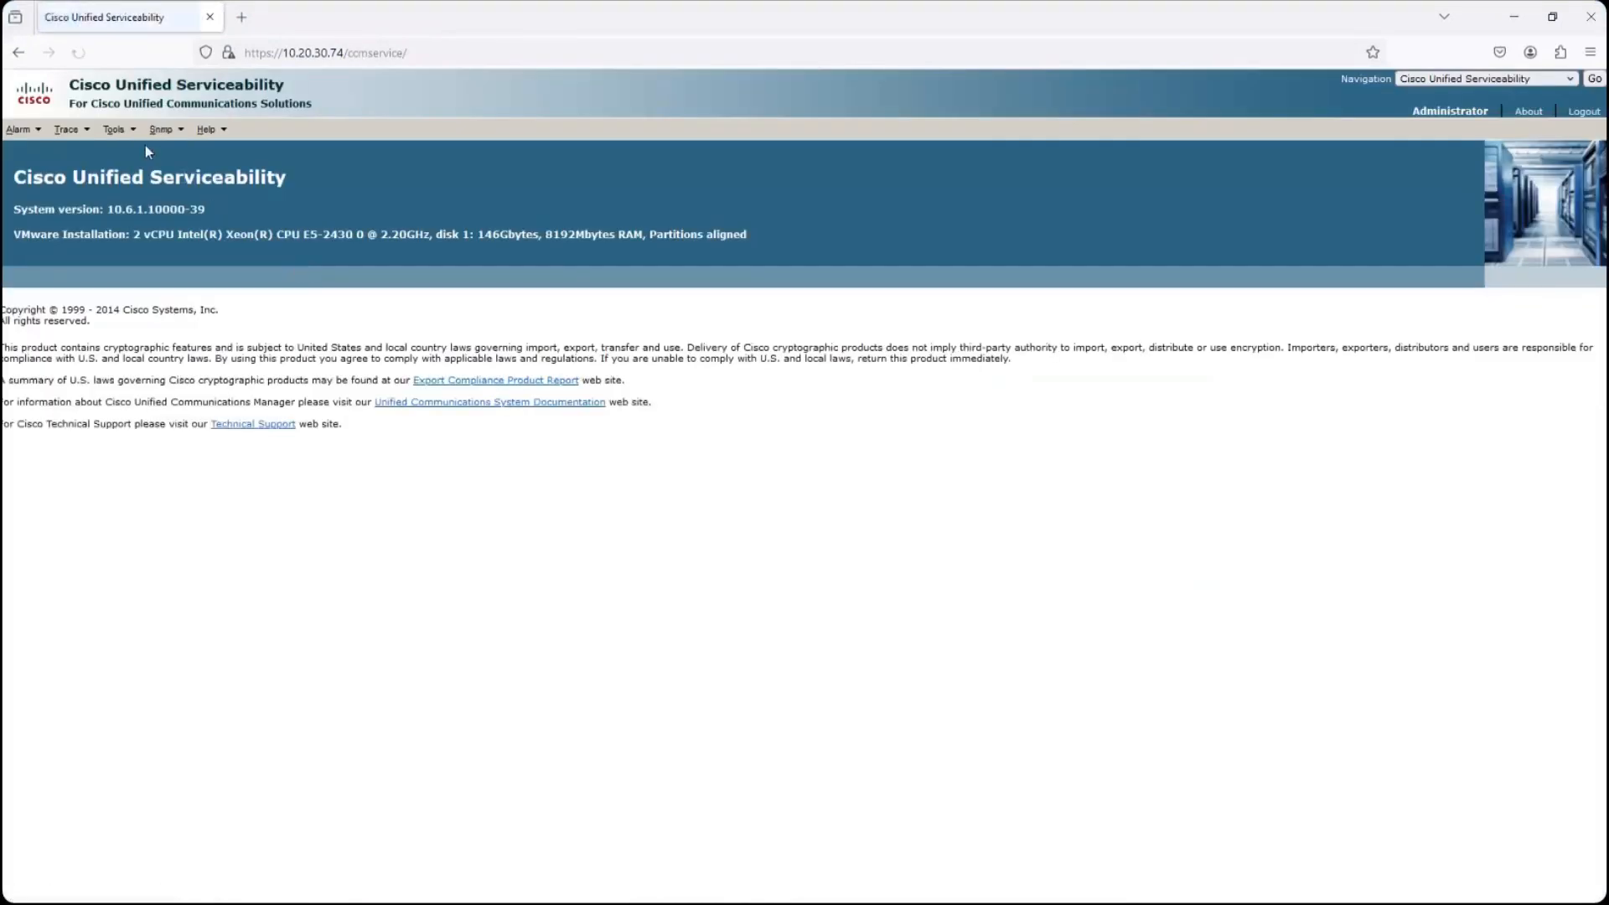
- Look through the services in Control Center - Network Services, and return to the Variphy Insight dashboard
mouse_move(123, 139)
click(156, 209)
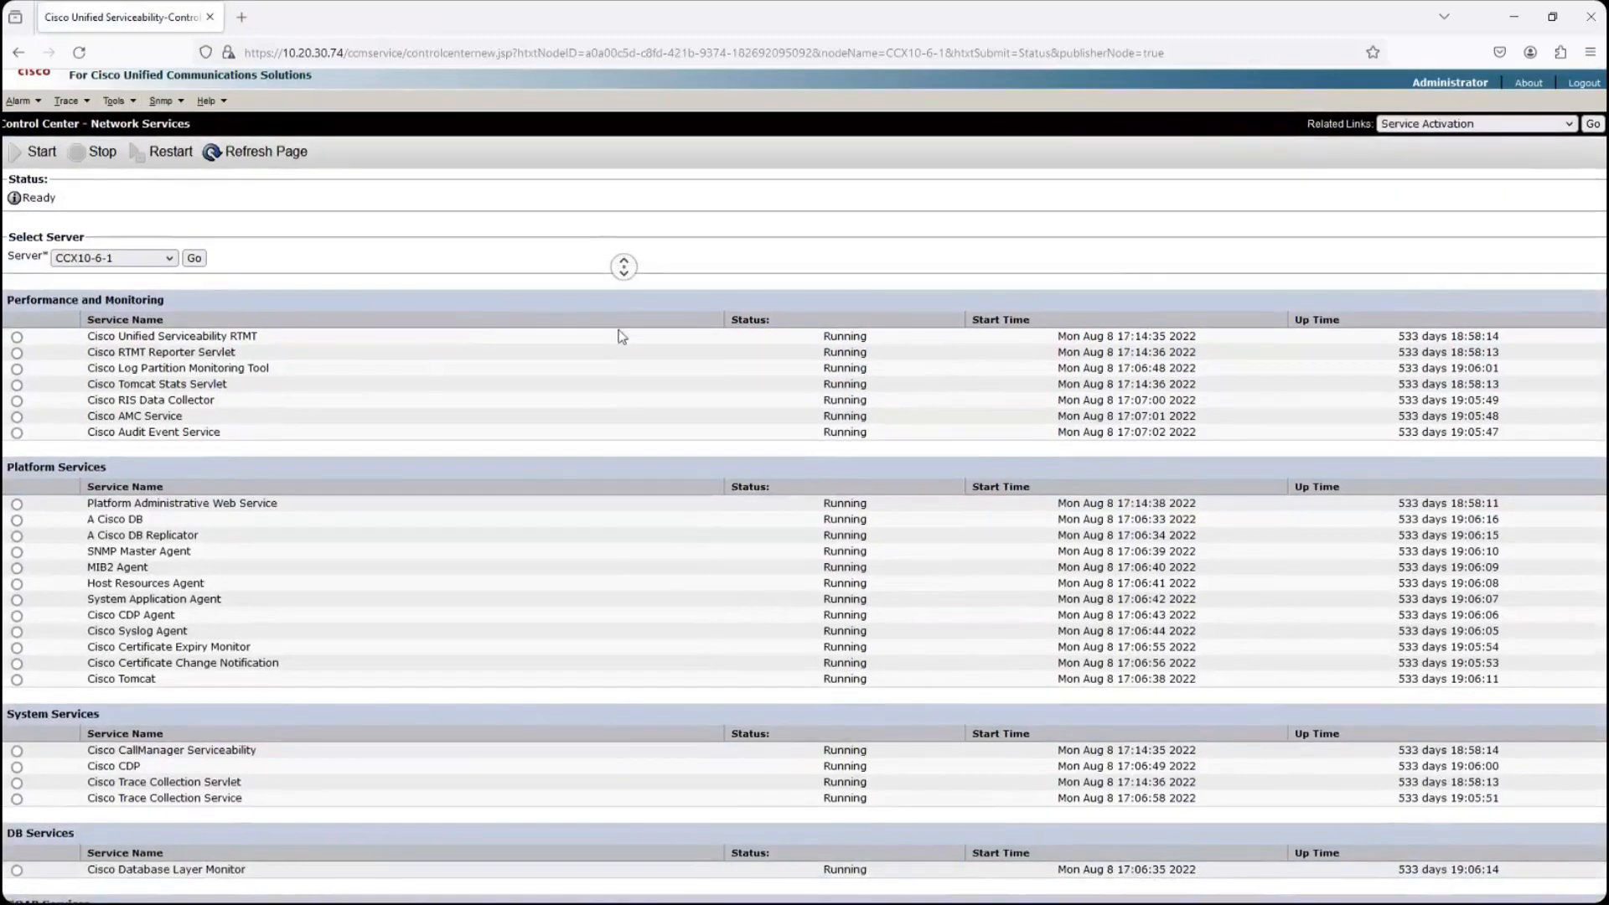
middle_click(617, 332)
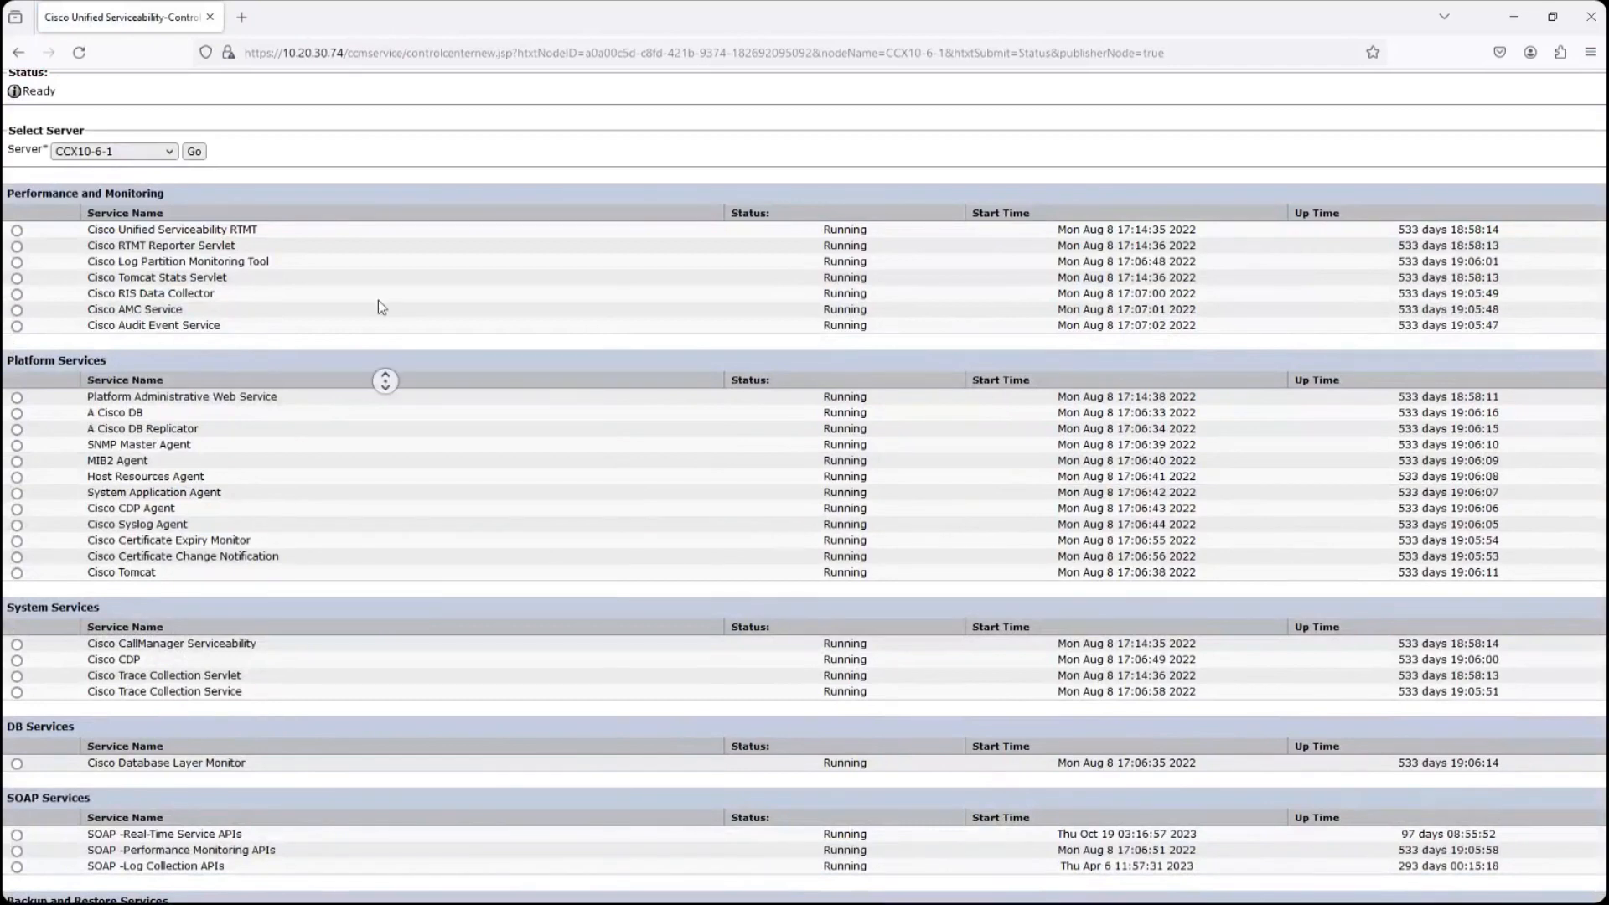
middle_click(394, 283)
scroll(67, 386, down, 1)
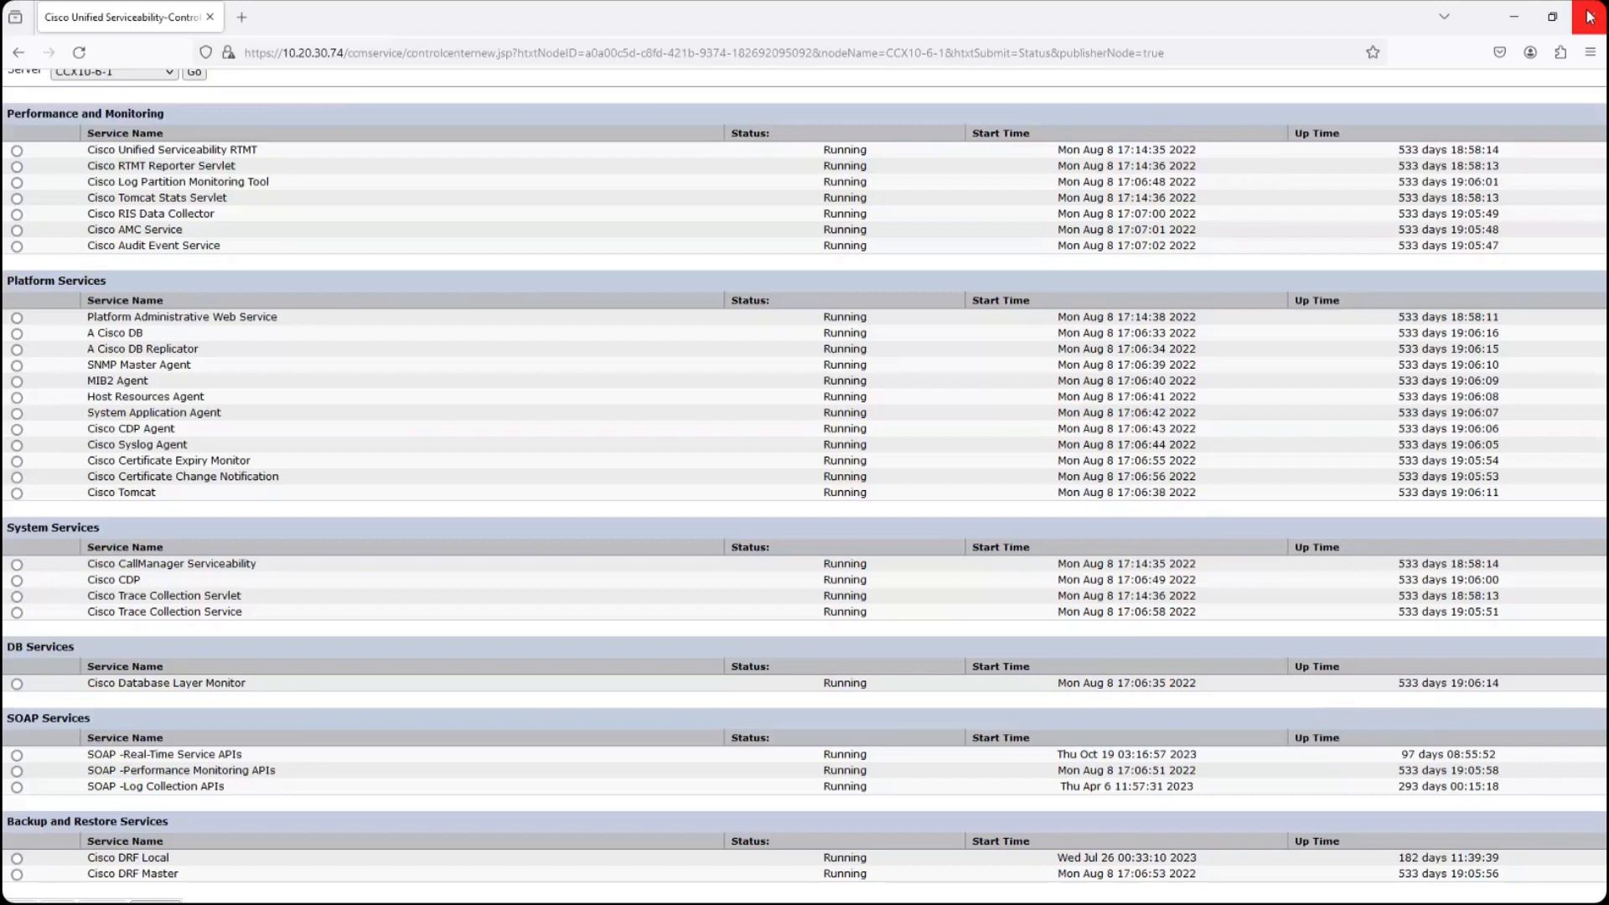
click(1509, 20)
click(162, 15)
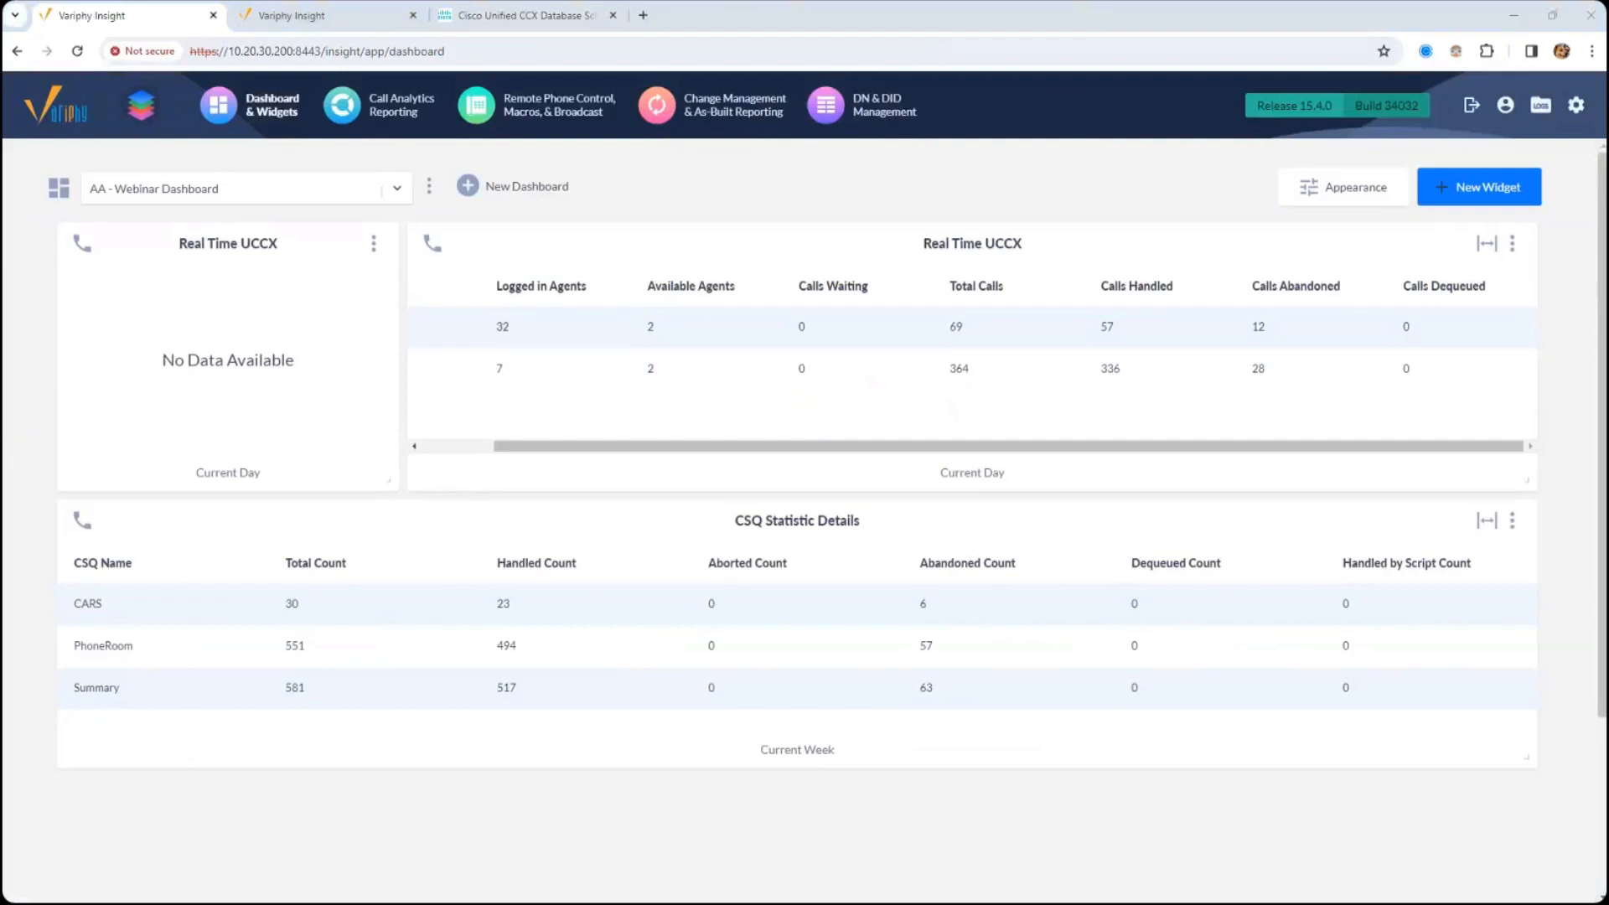
- Switch to Command Prompt and log in to 192.168.4.137 over SSH as variphyadmin, entering the account password
drag(0, 511, 858, 278)
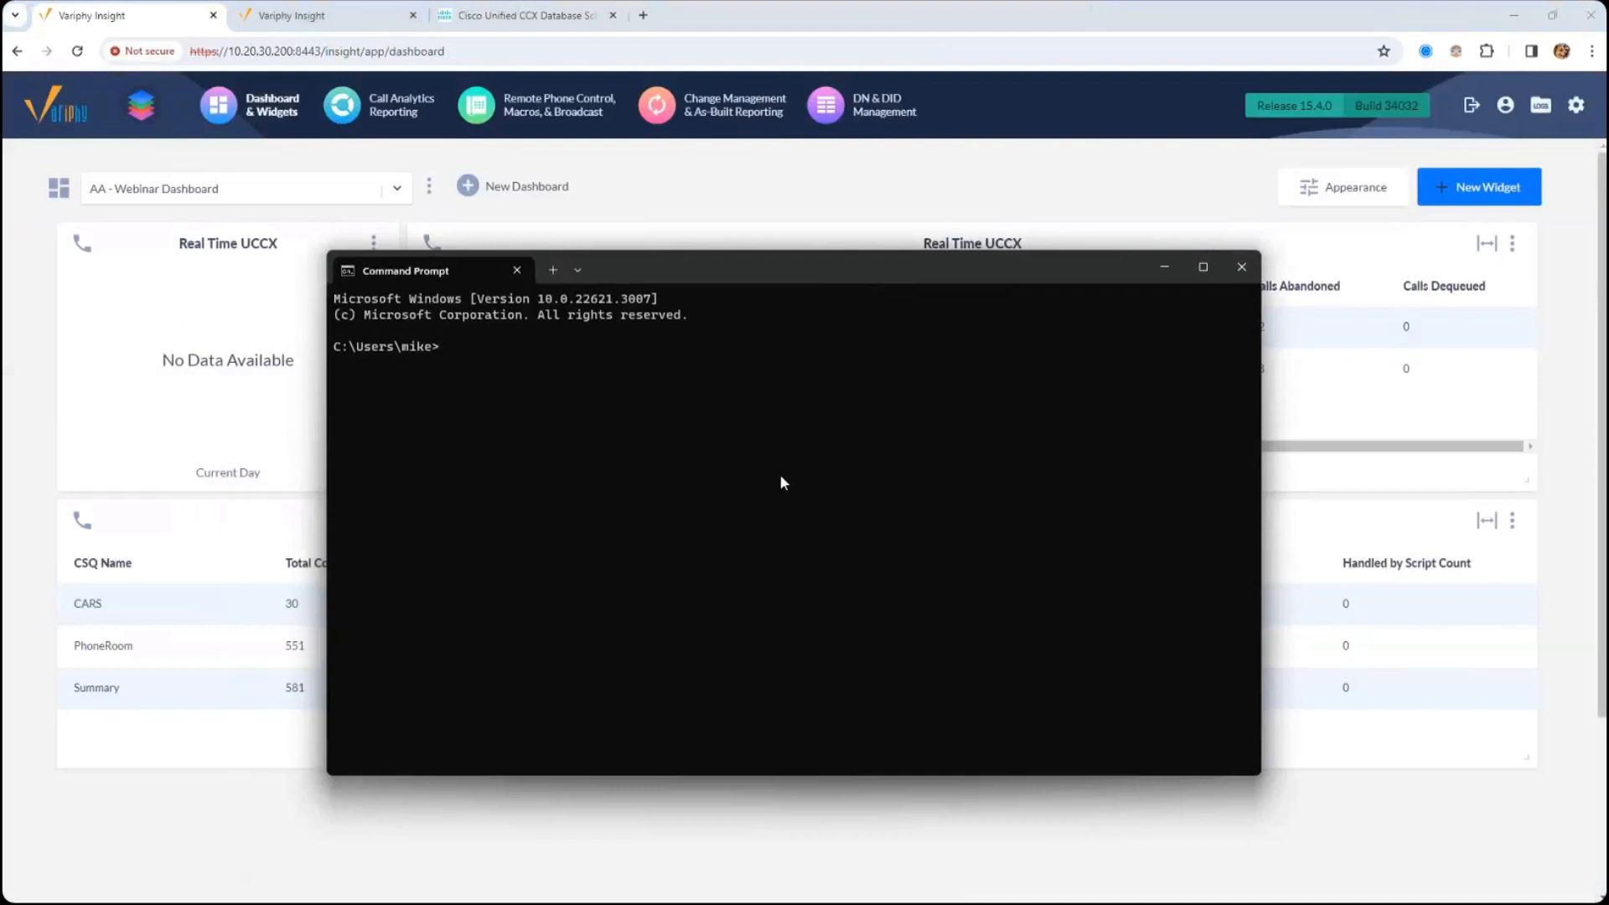
text(ssh variphyadmin@192.168.4.137)
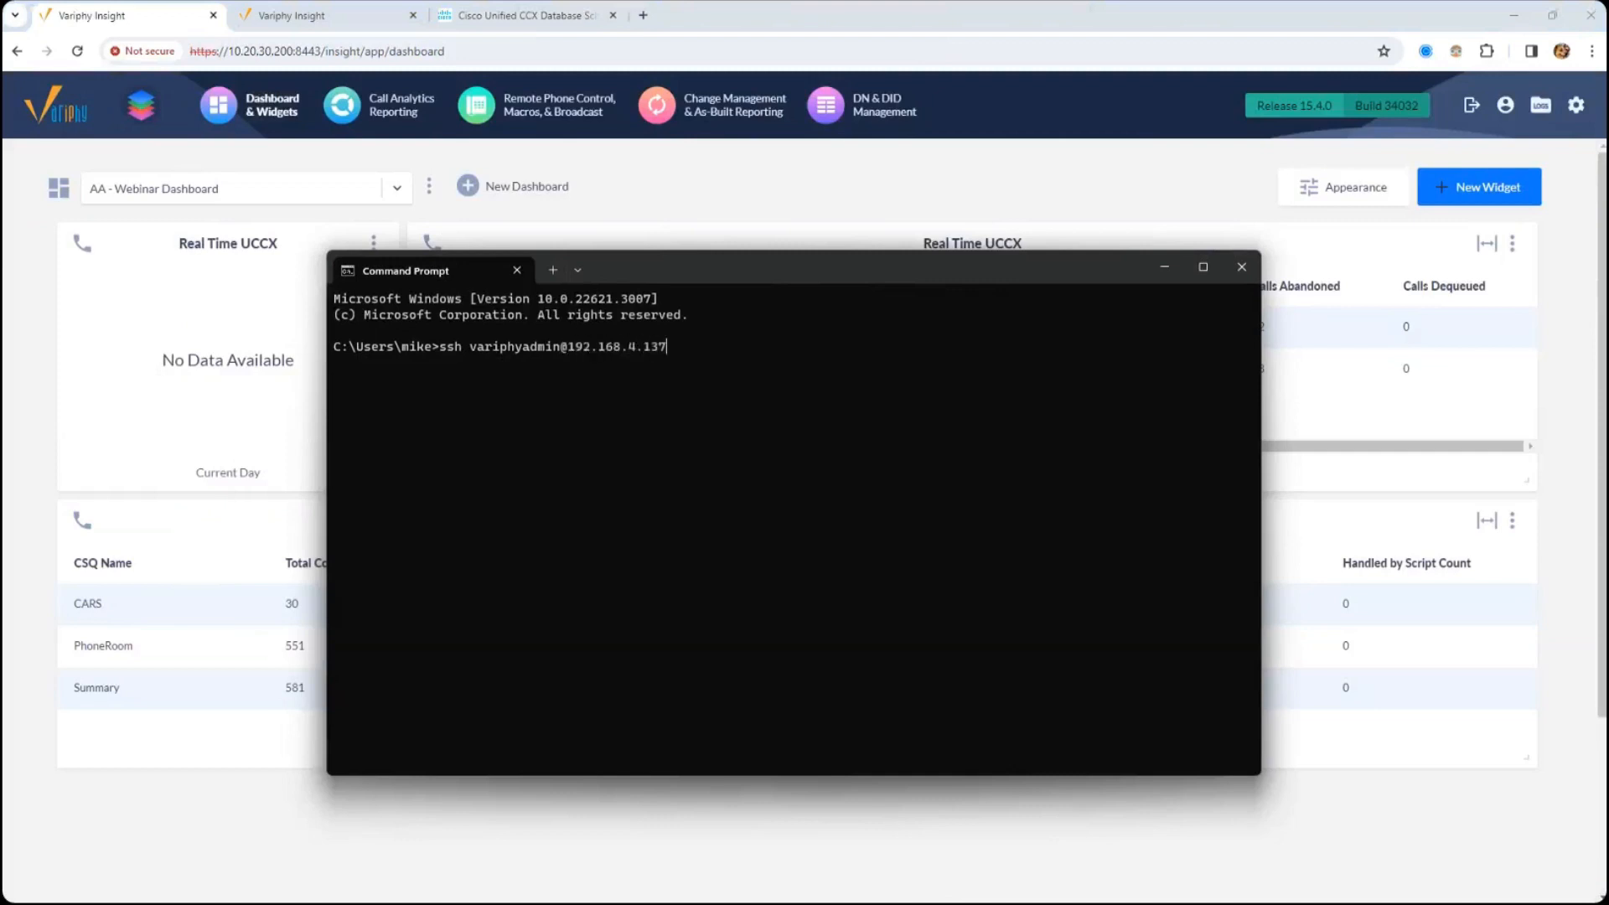
key(Return)
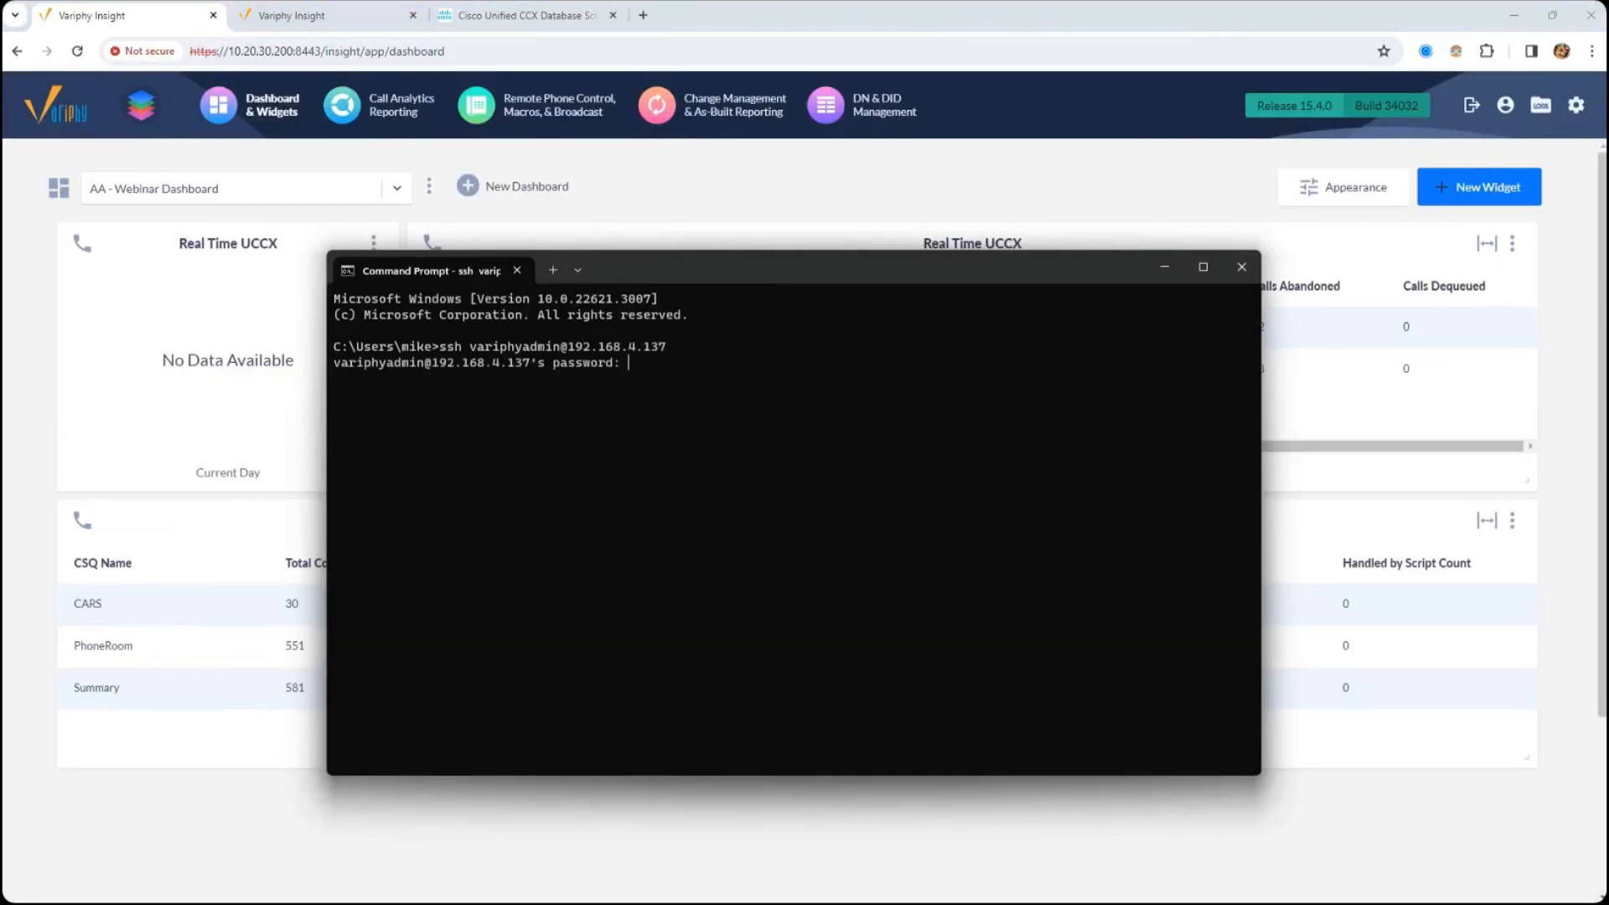
key(Return)
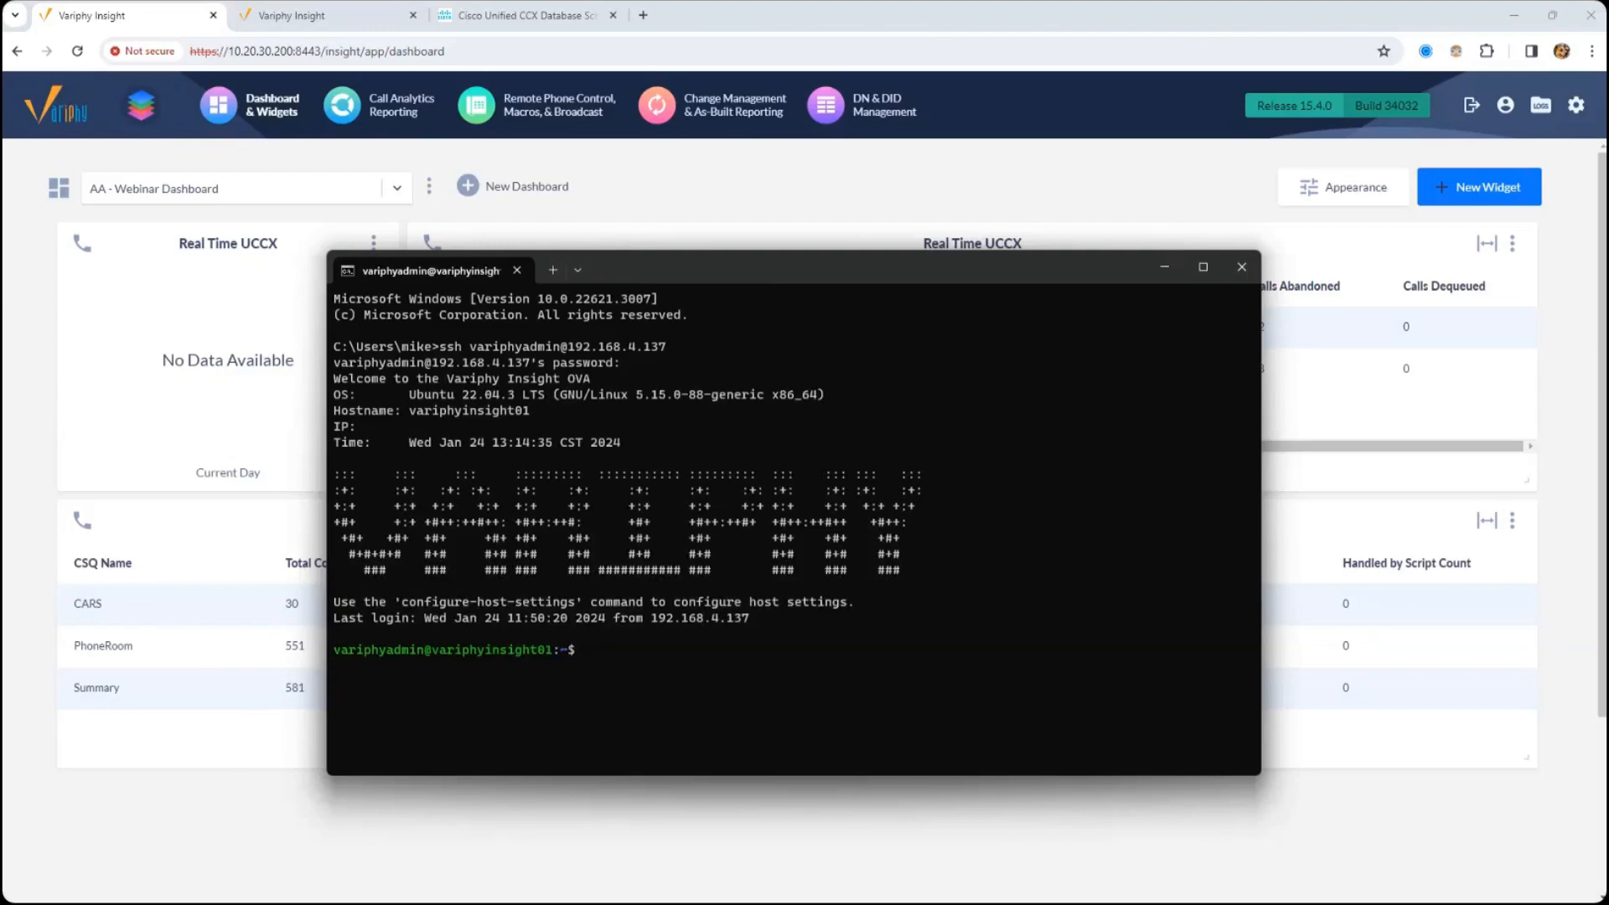
- Restart the Variphy service with the command sudo systemctl restart variphy.service
text(sudo systemctl restart )
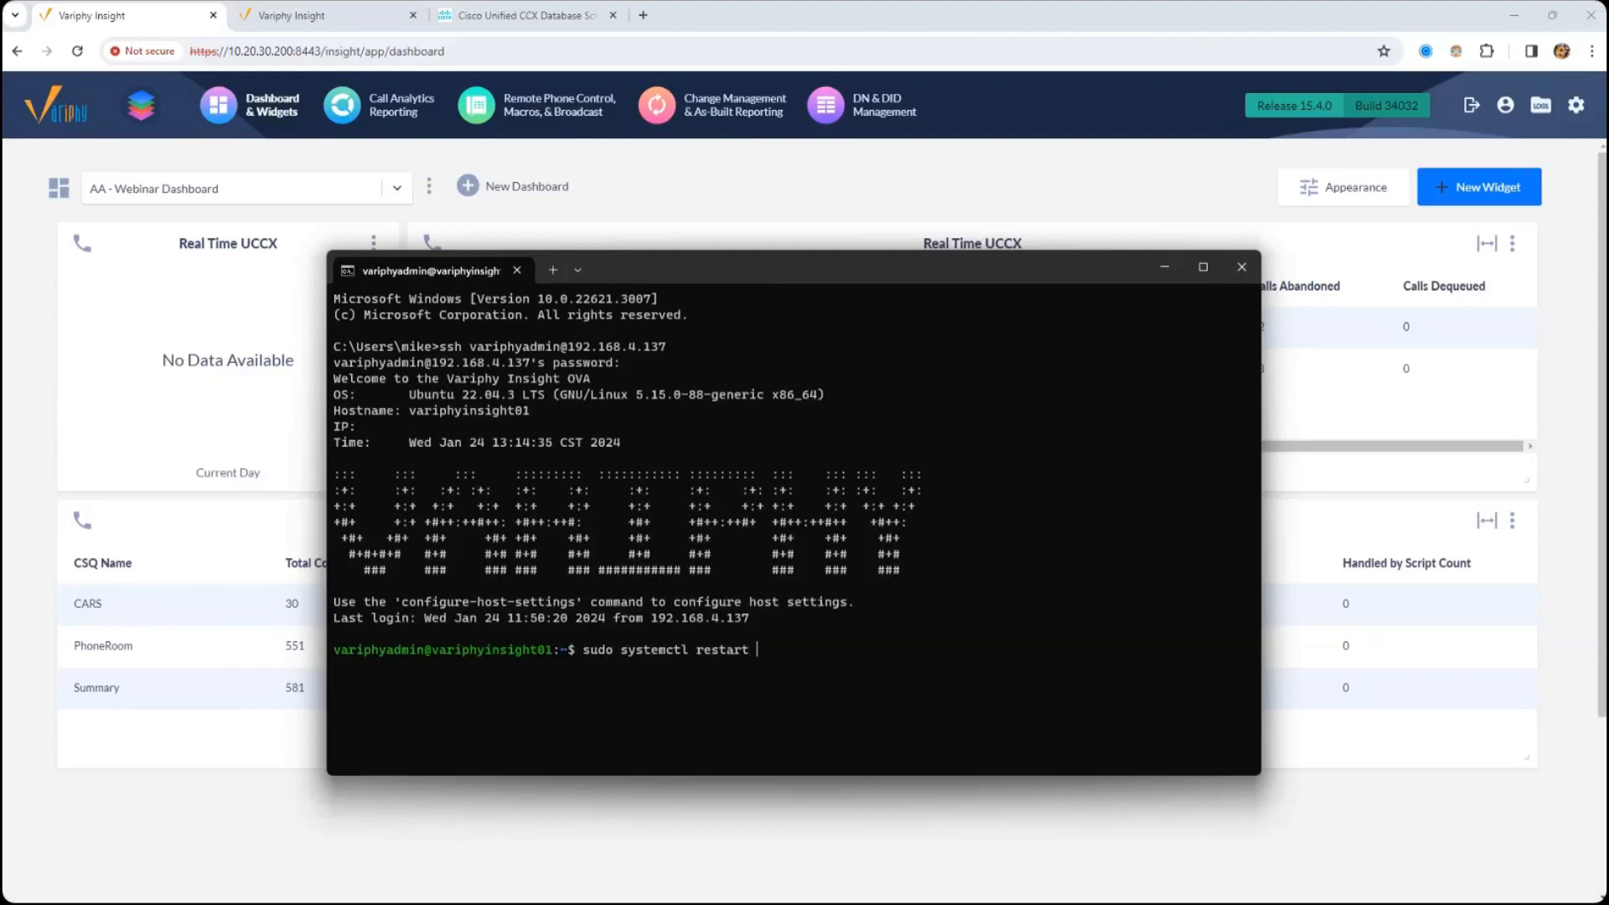
text(variphy.service)
key(Return)
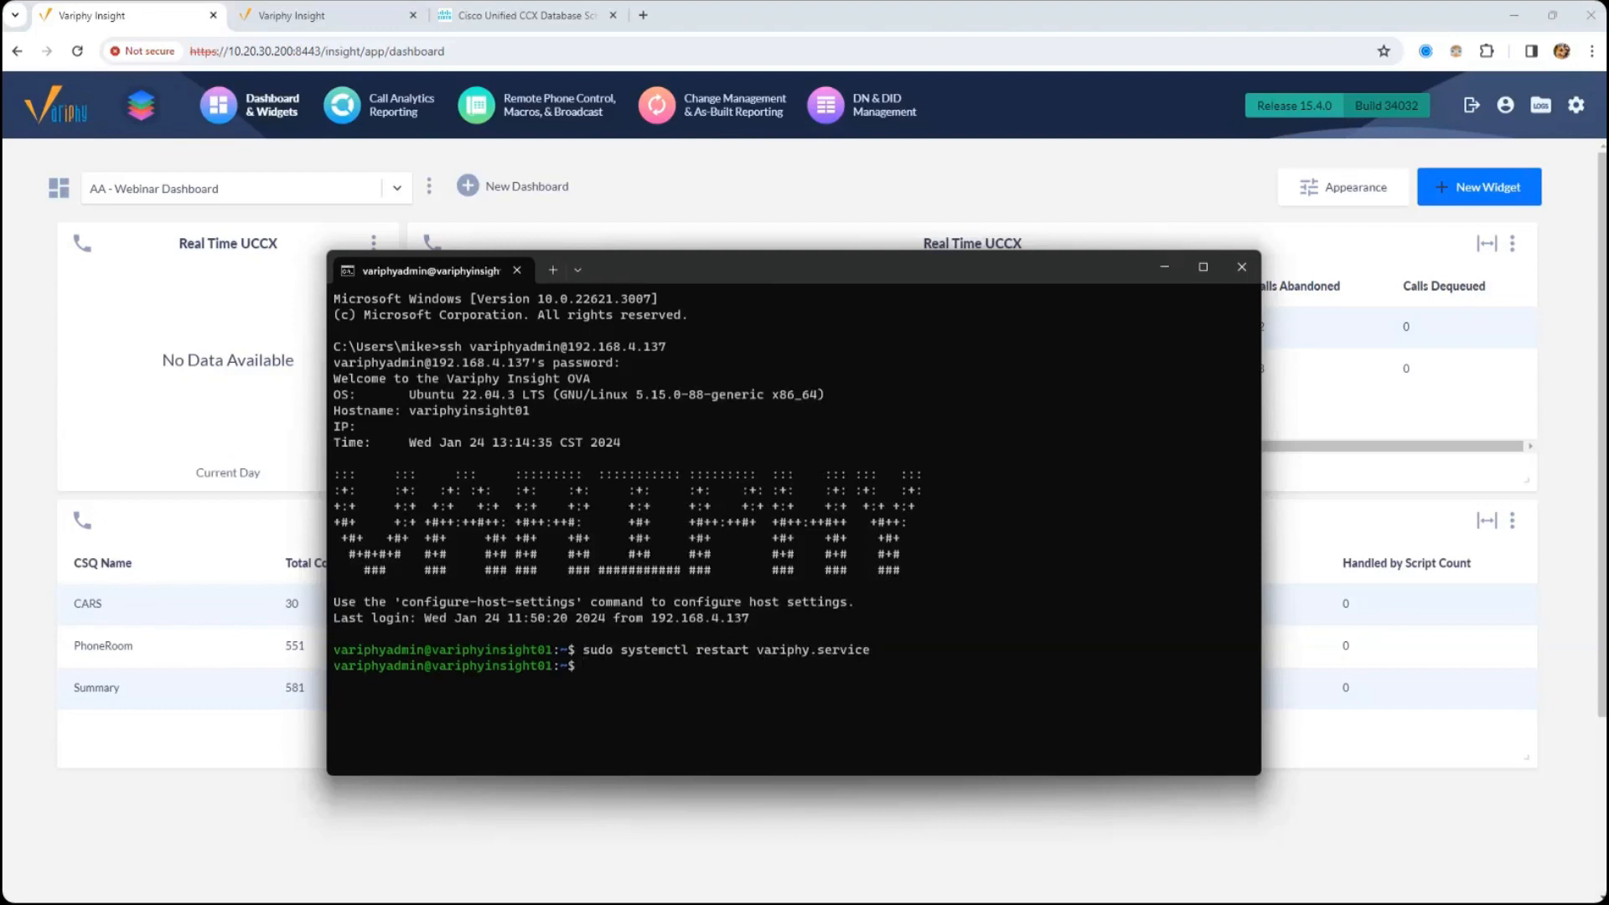
- Check the service's state with sudo systemctl status variphy.service, and return to the Variphy Insight dashboard
key(Up)
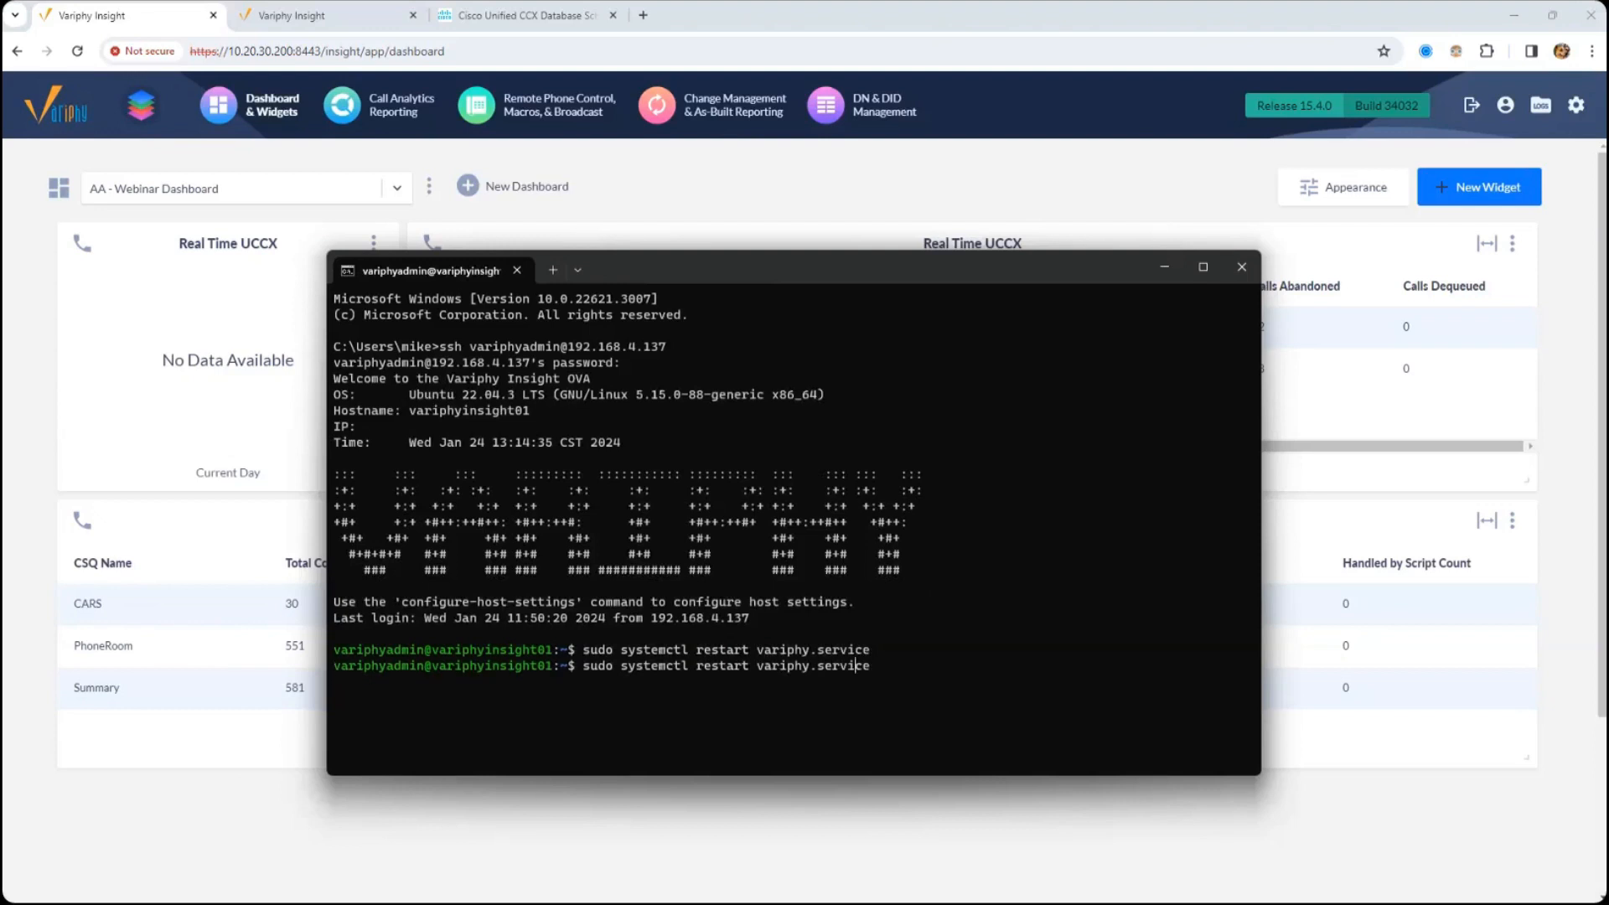
key(Left)
key(Left)
key(Left)
key(Left)
key(Left)
key(Left)
key(Left)
key(Left)
key(Left)
key(Left)
key(Left)
key(Left)
key(Left)
key(Left)
key(BackSpace)
key(BackSpace)
key(BackSpace)
key(BackSpace)
key(BackSpace)
key(BackSpace)
key(BackSpace)
text(status)
key(Return)
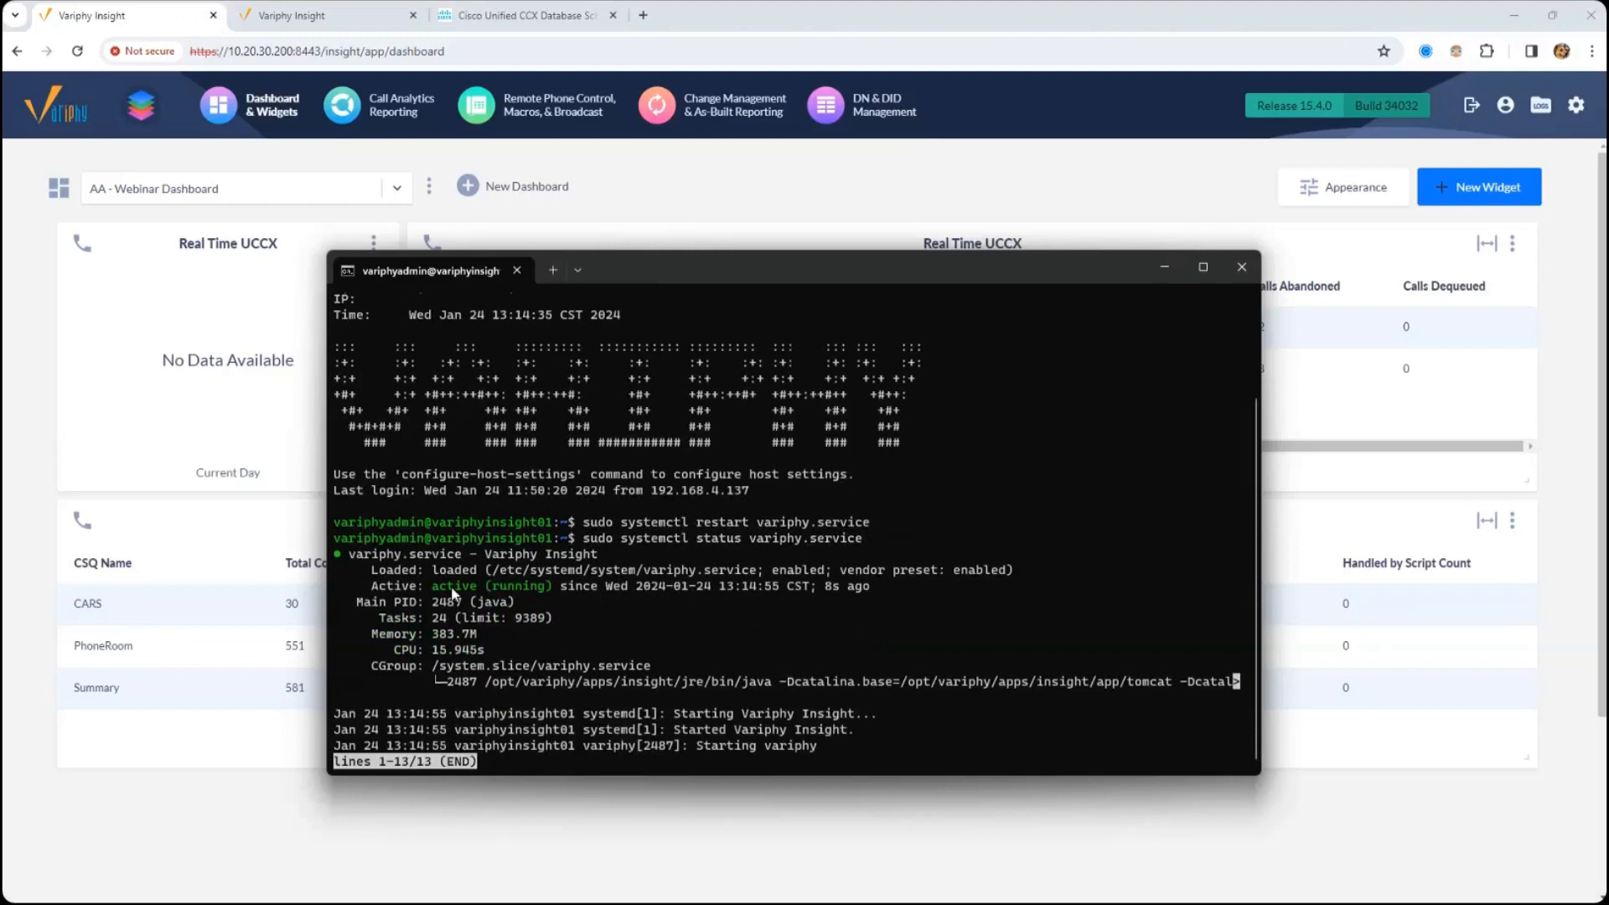
drag(433, 587, 568, 590)
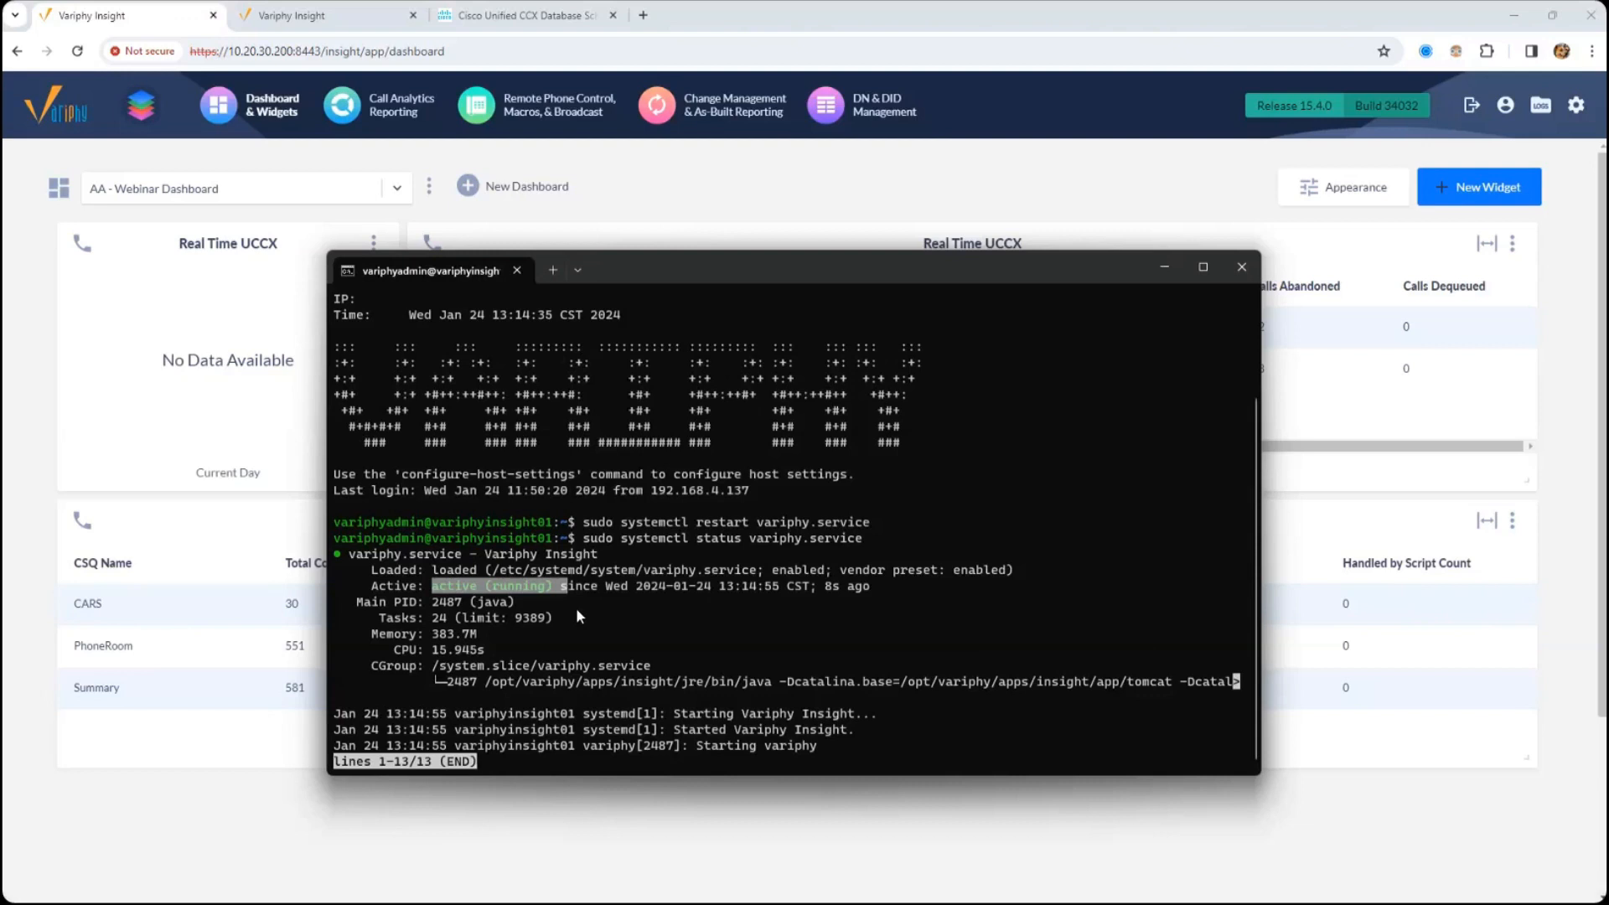
click(858, 199)
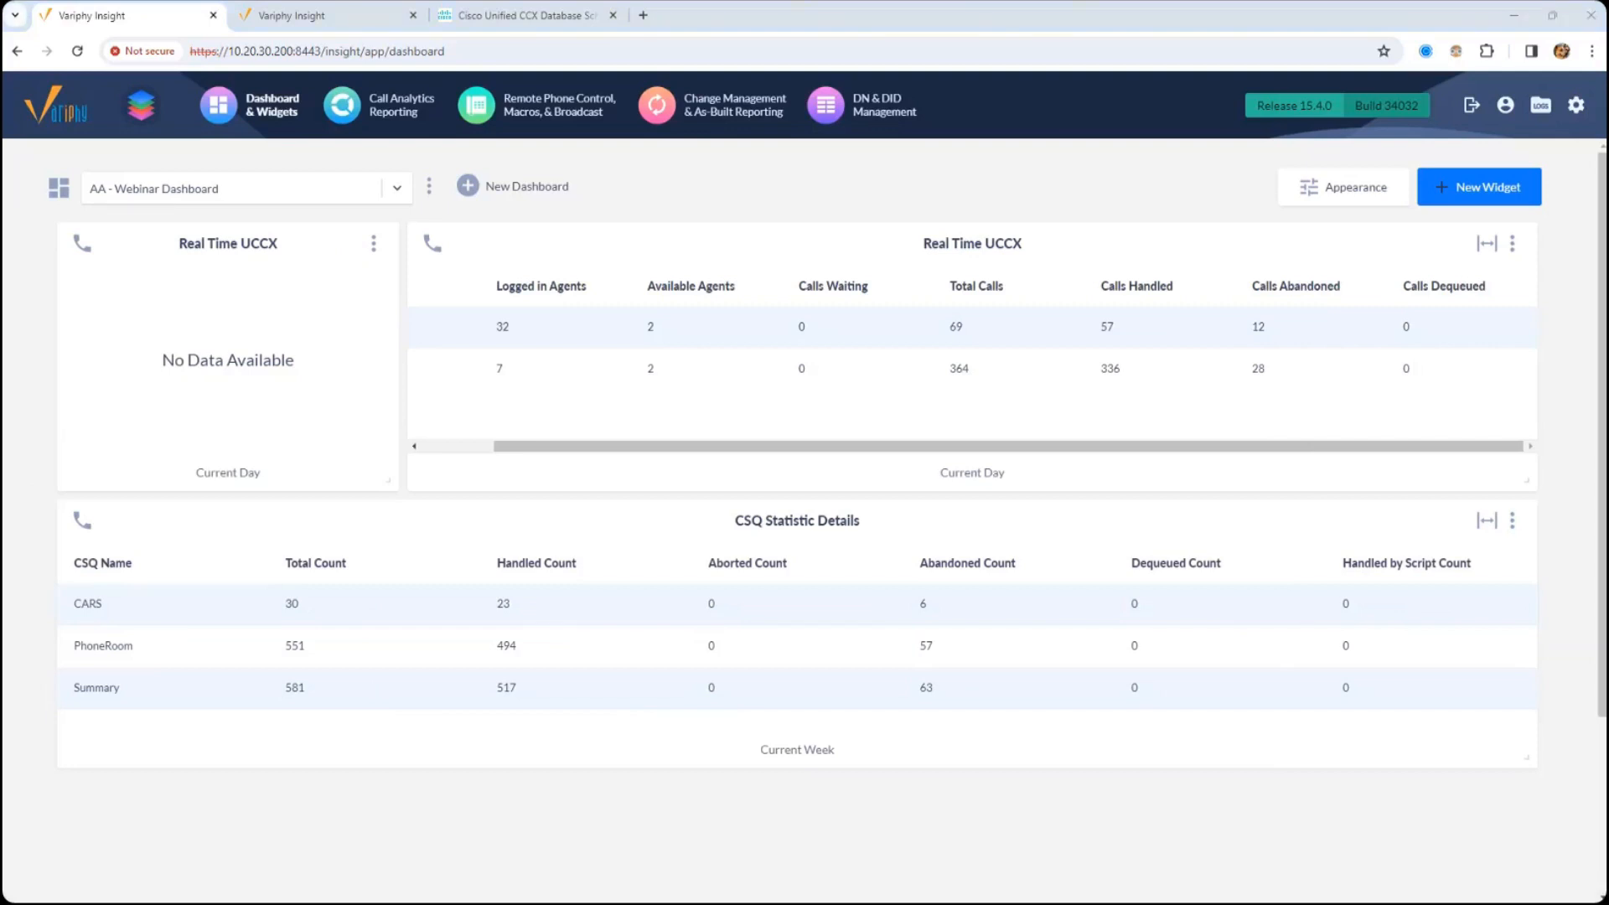
- Switch to table.txt in Notepad and examine the RtCsqsSummary query and its column headers
drag(0, 400, 1400, 2)
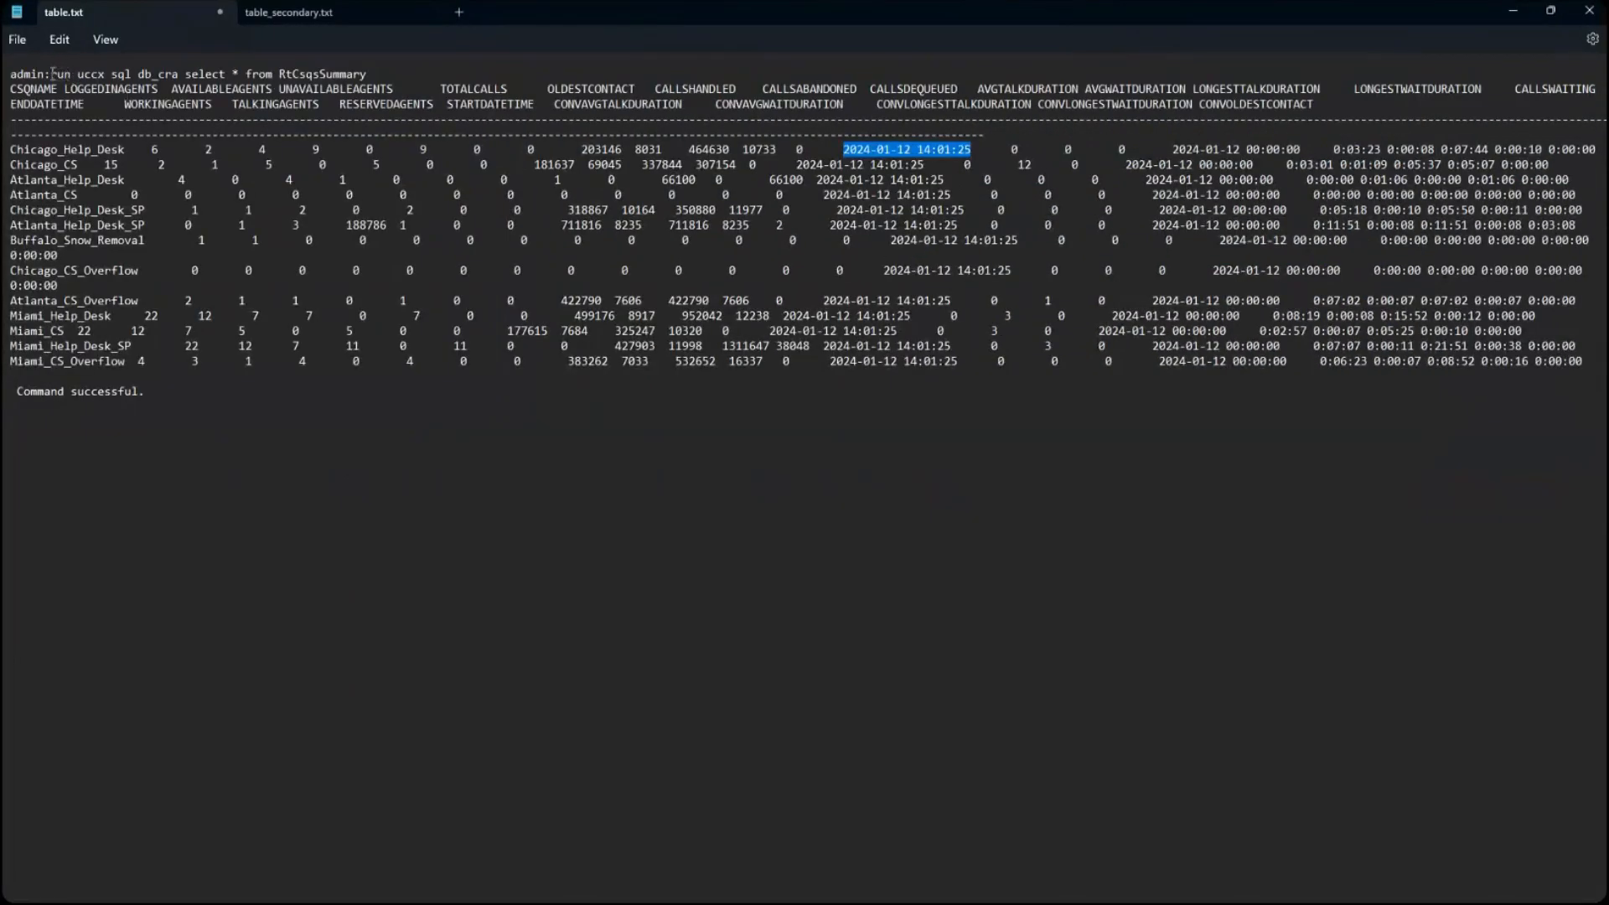
drag(52, 74, 369, 75)
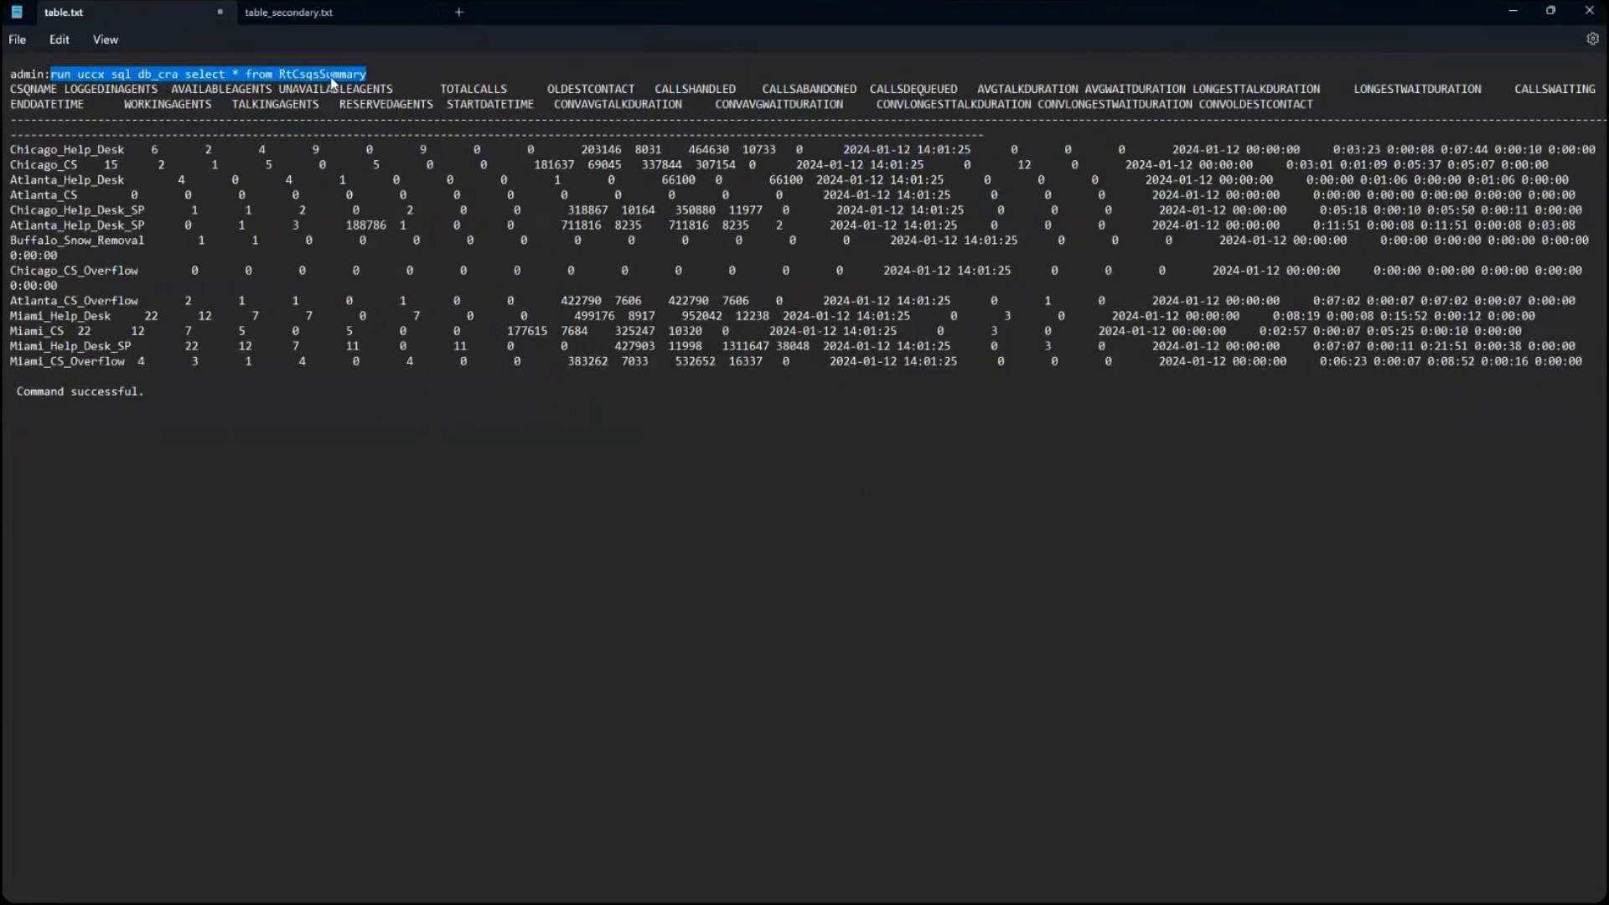
drag(11, 88, 1370, 126)
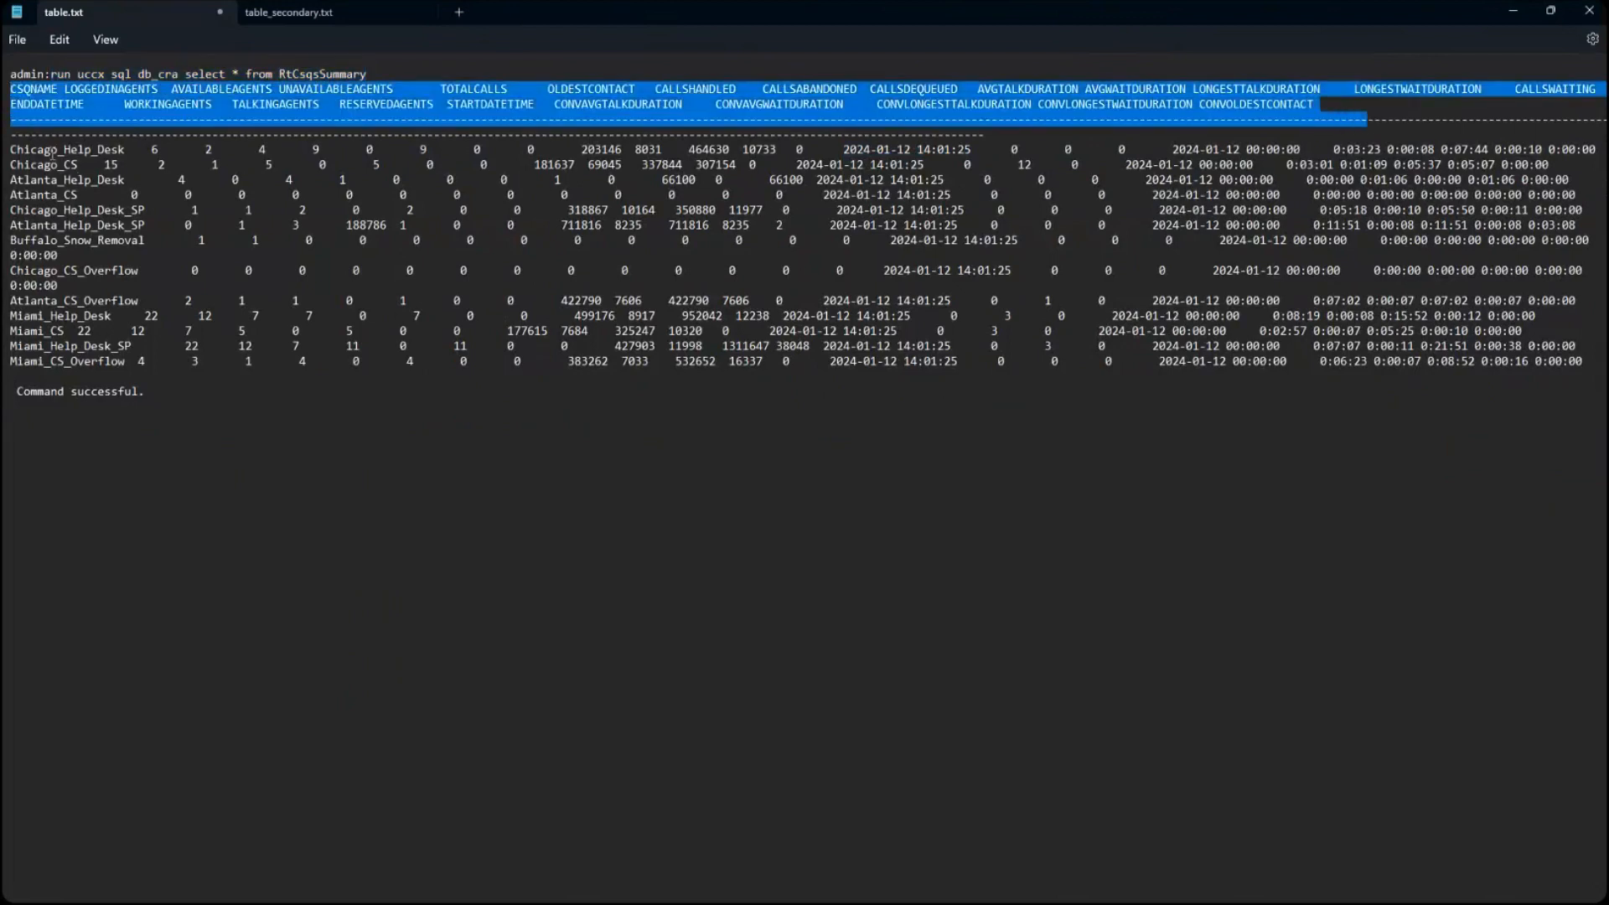
- Examine the agent count values in the Chicago_Help_Desk row of the RtCsqsSummary output
drag(12, 149, 160, 152)
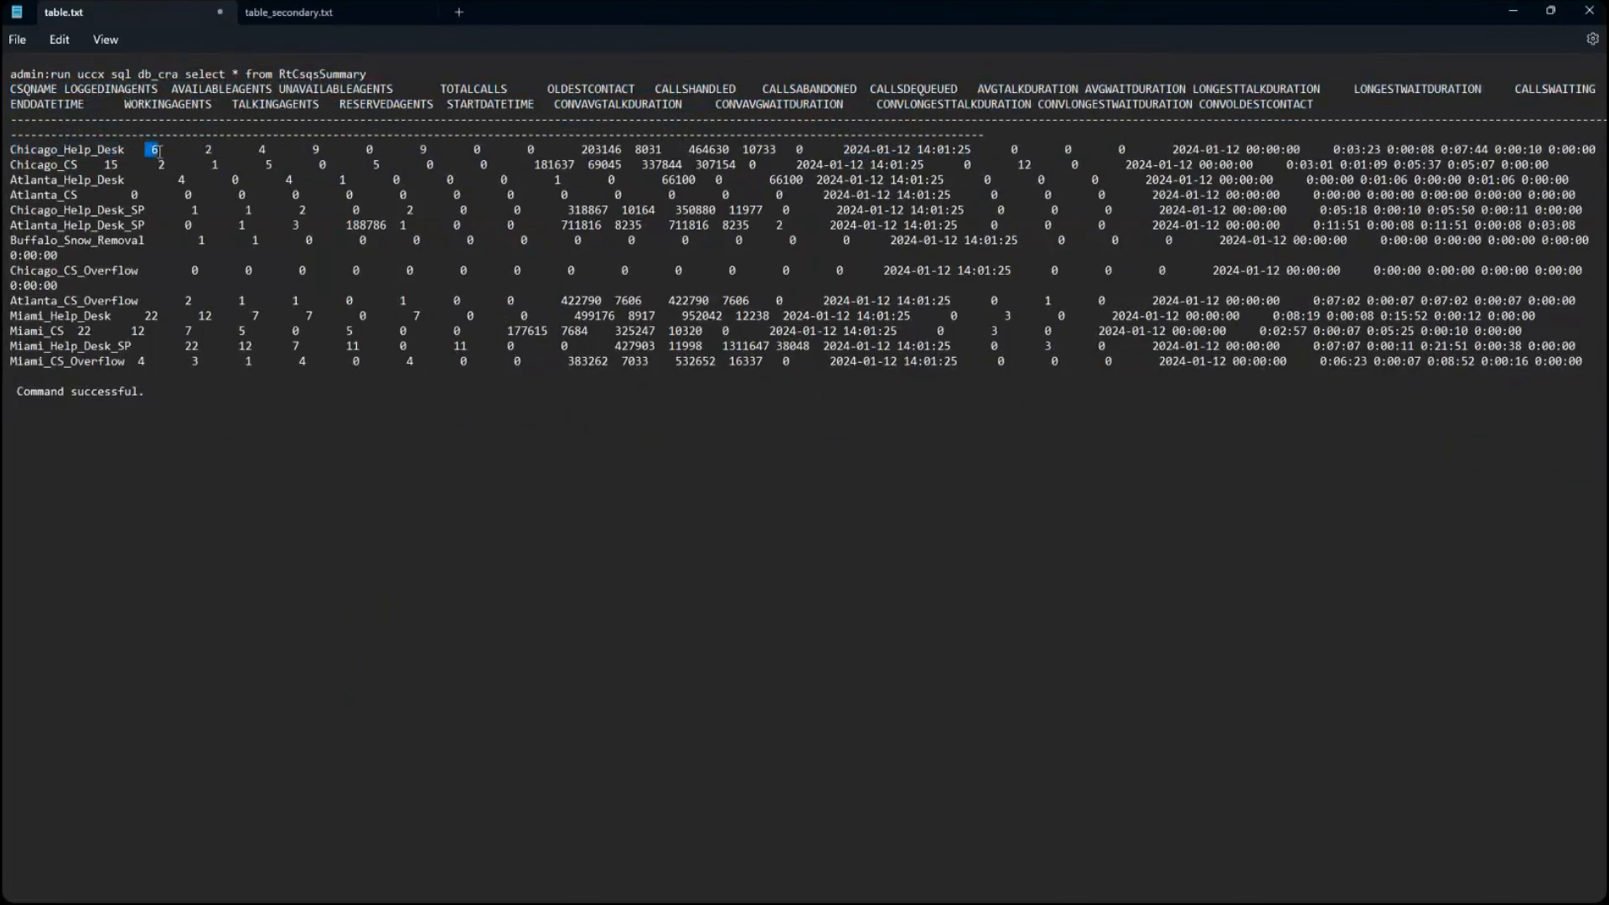
click(213, 152)
key(alt+Tab)
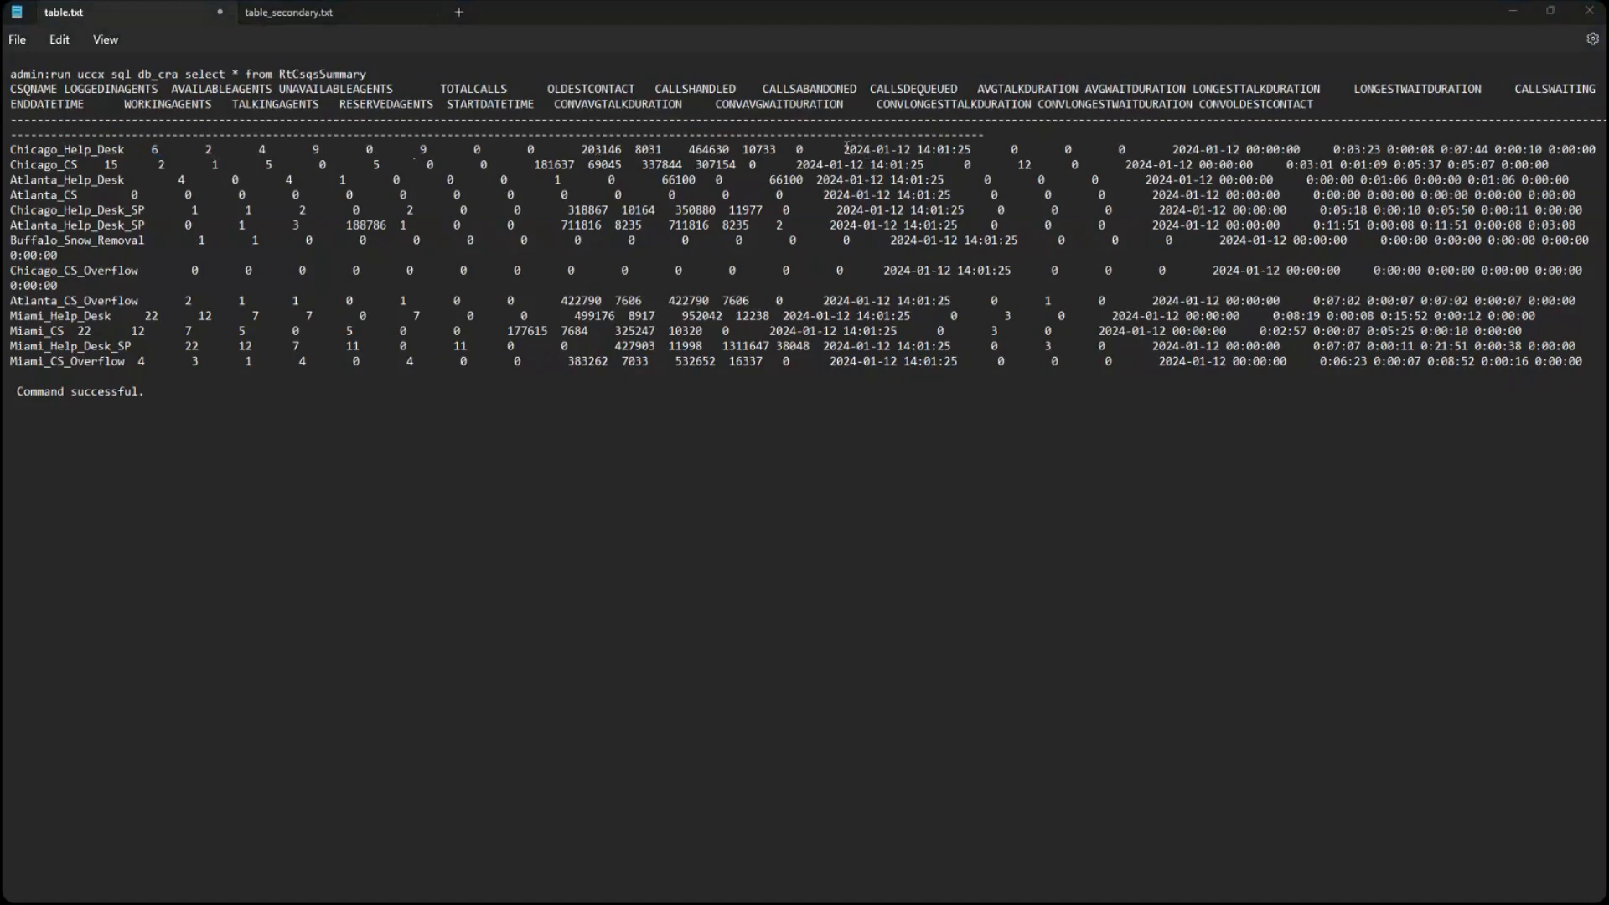
- Compare the end and start date-time values in the Chicago_Help_Desk row of table.txt
drag(843, 150, 971, 150)
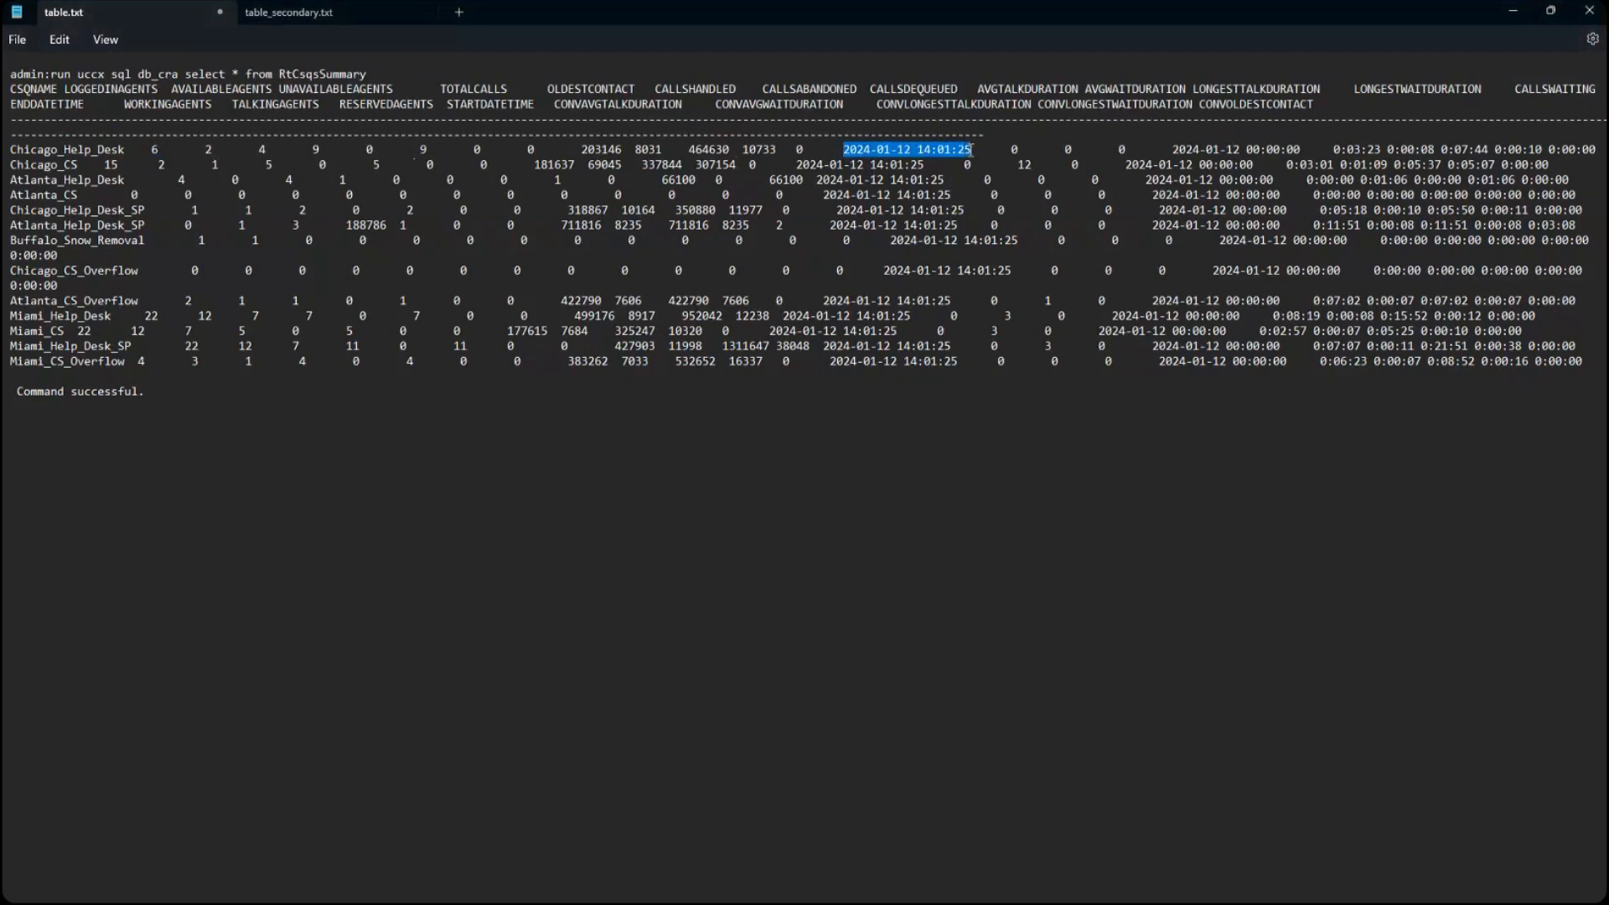
drag(1172, 149, 1298, 150)
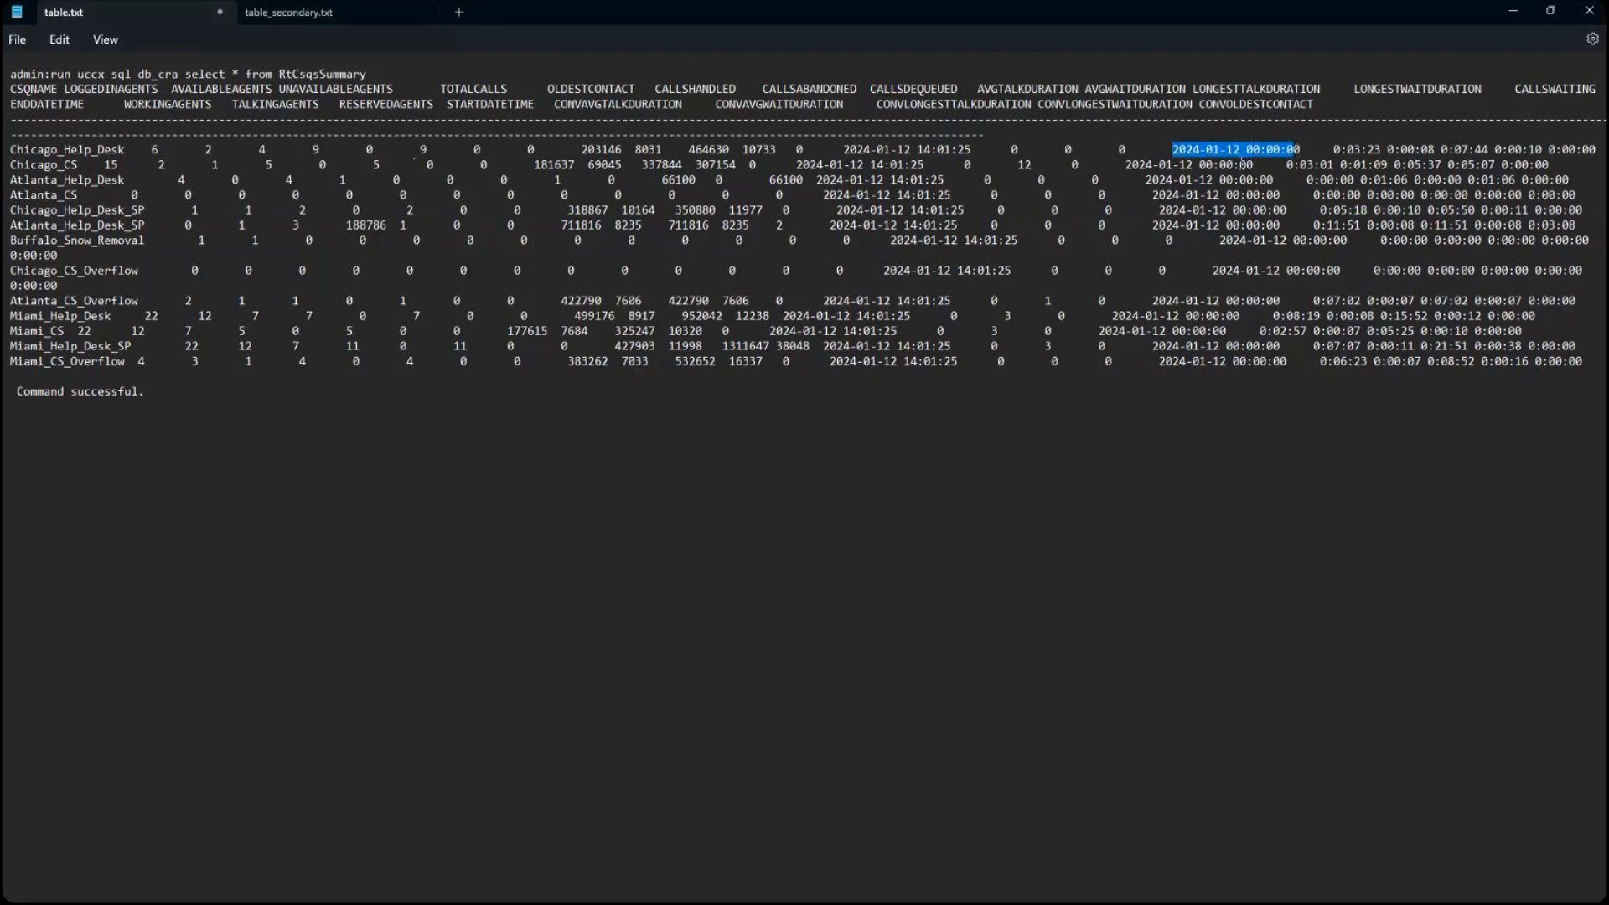
click(1242, 162)
drag(1173, 149, 1241, 149)
click(1242, 149)
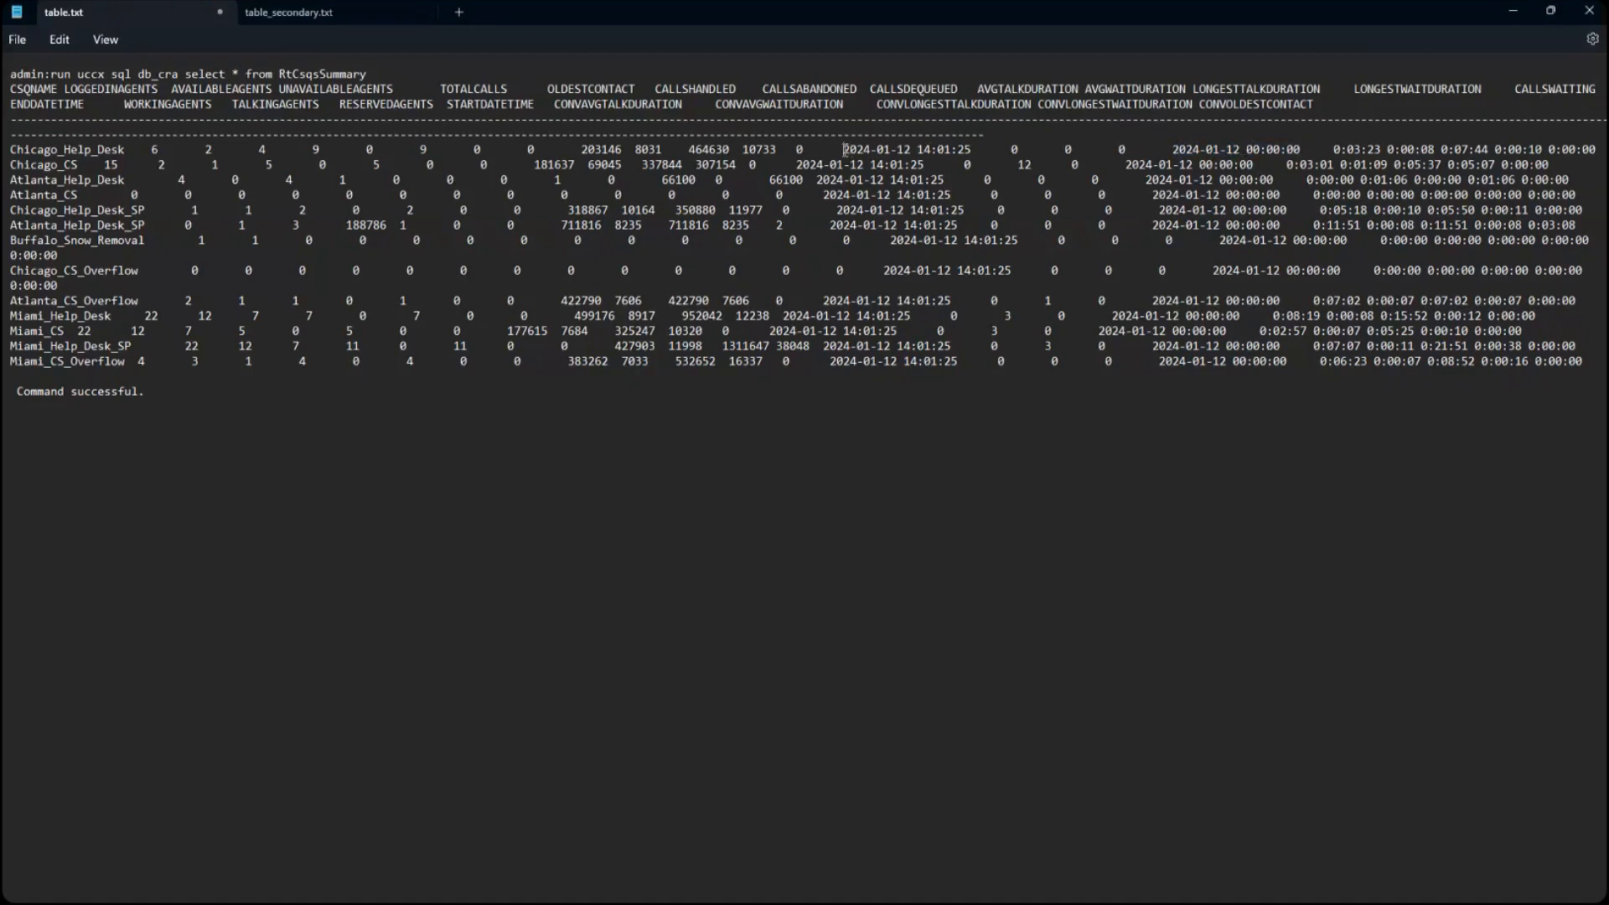
drag(843, 149, 970, 151)
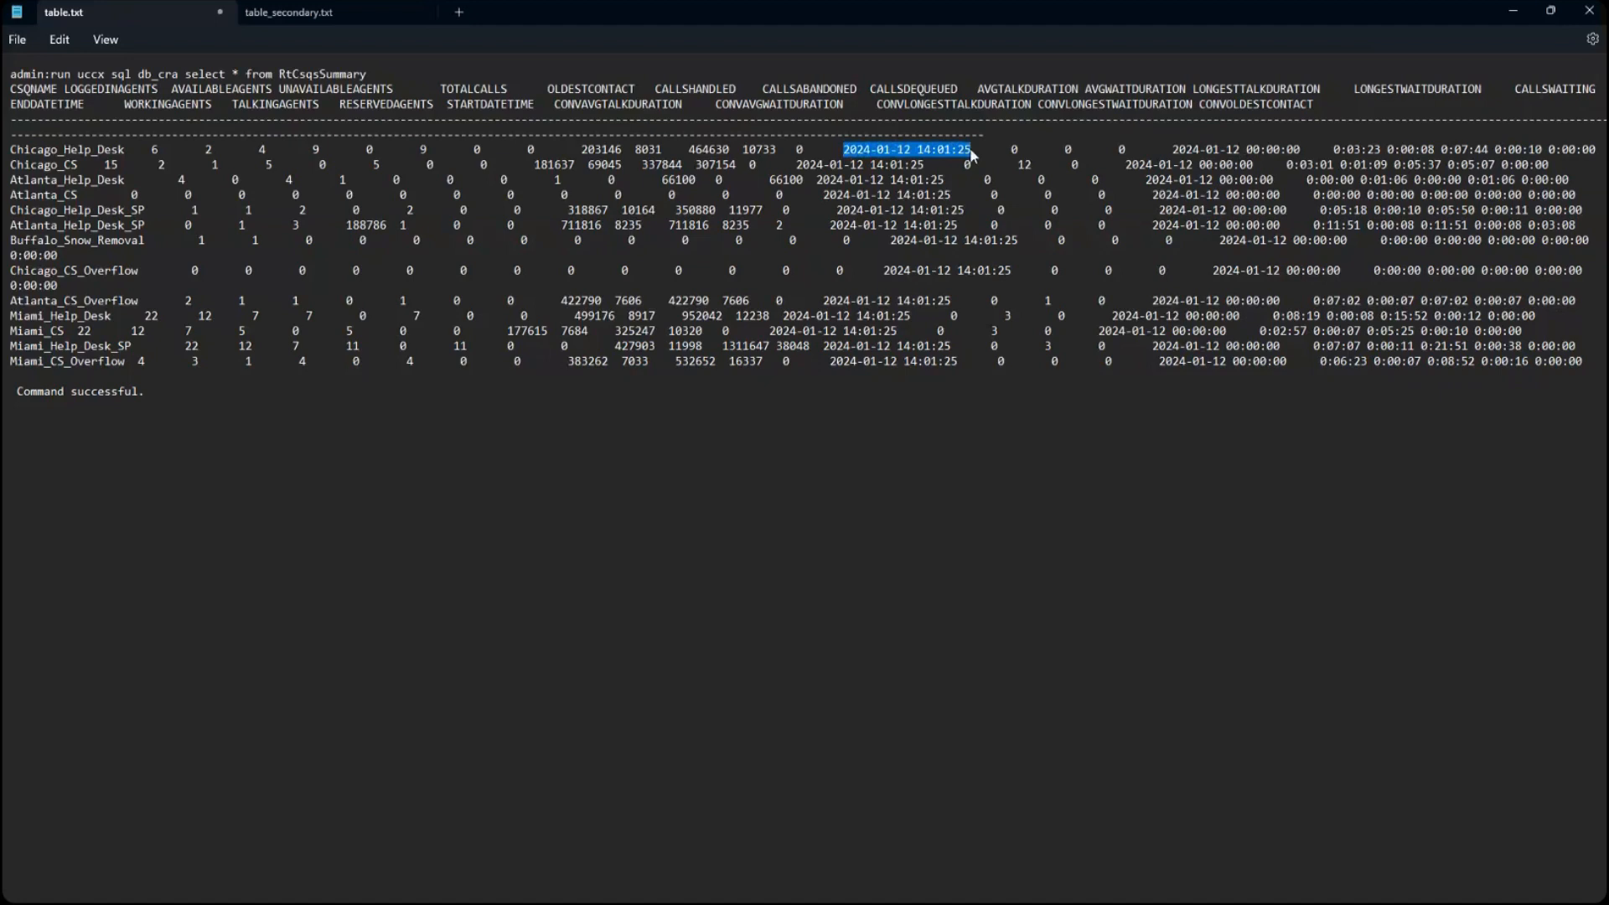
click(919, 151)
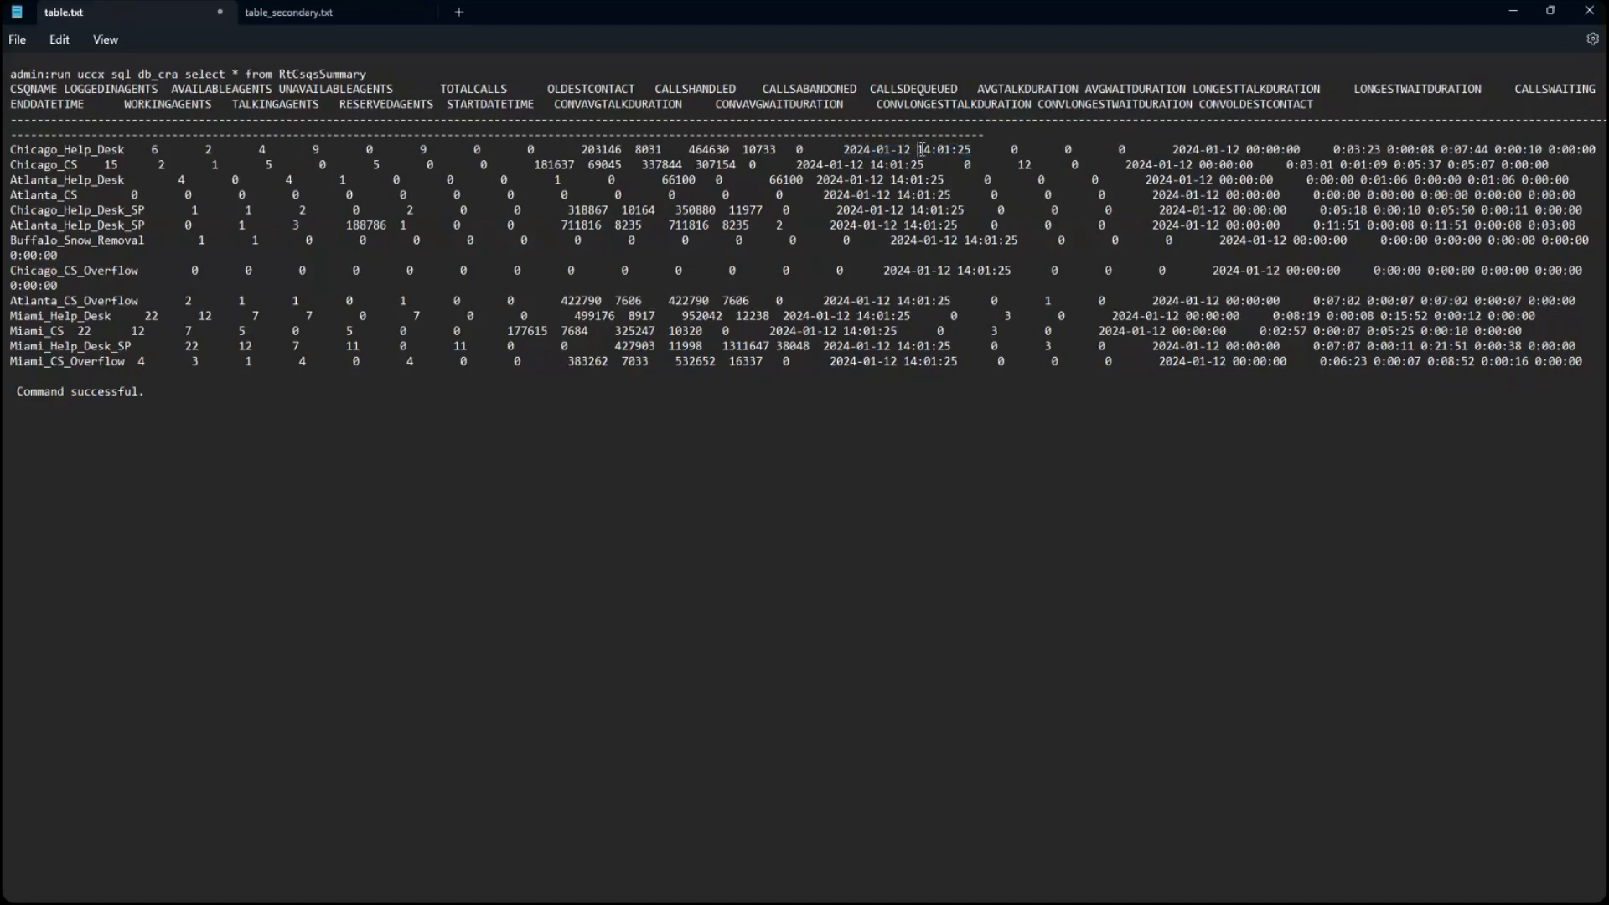
drag(836, 149, 939, 149)
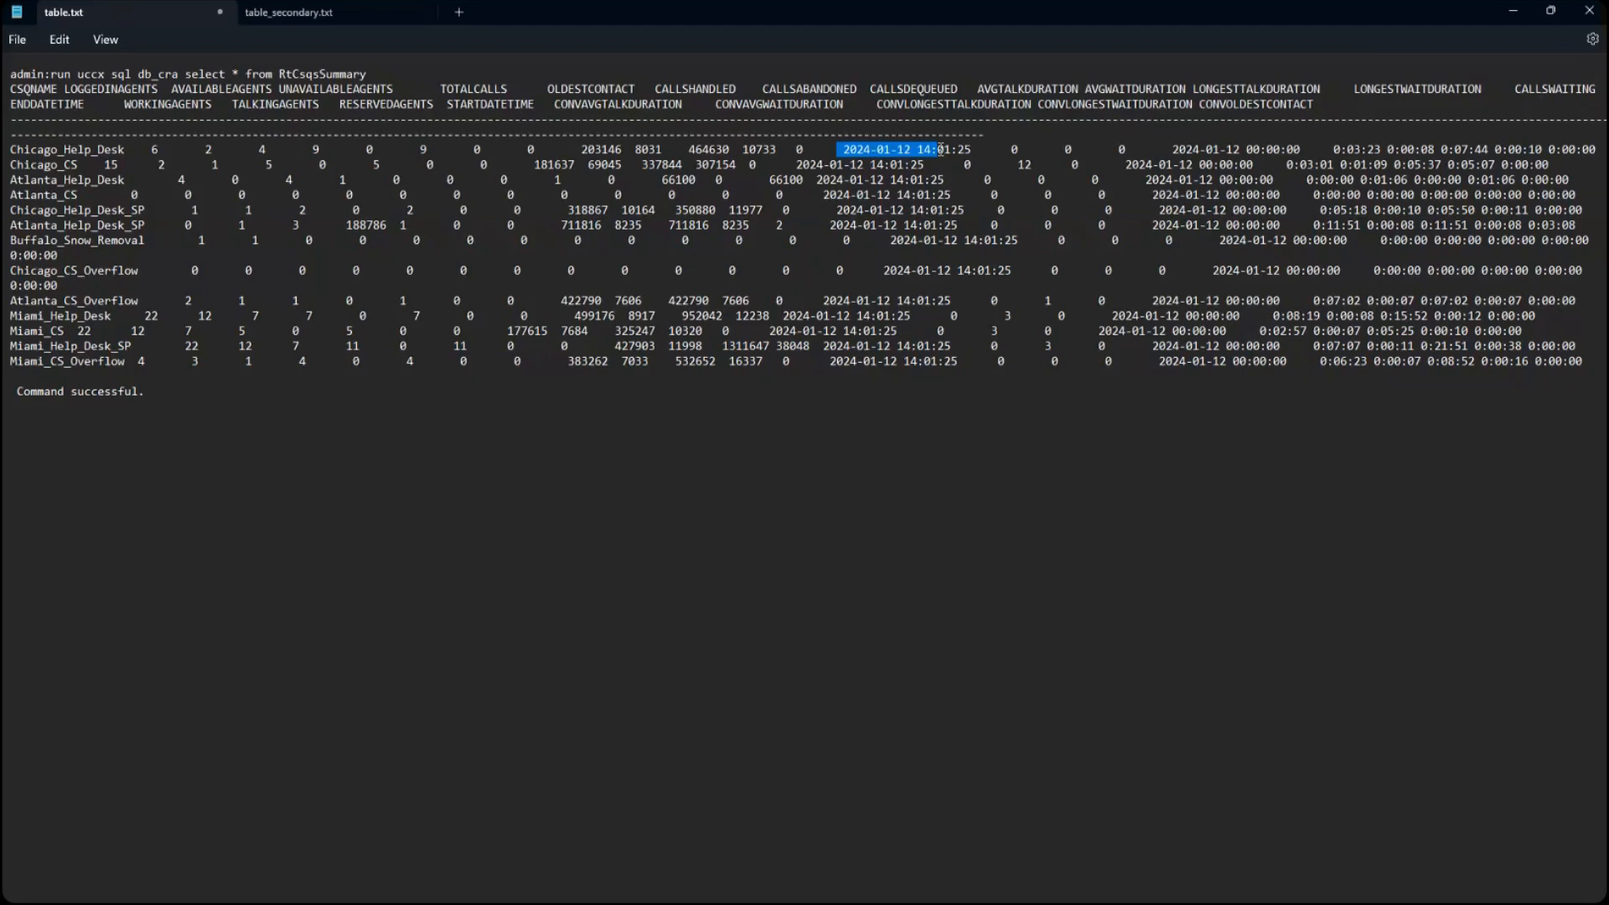
drag(1173, 149, 1291, 149)
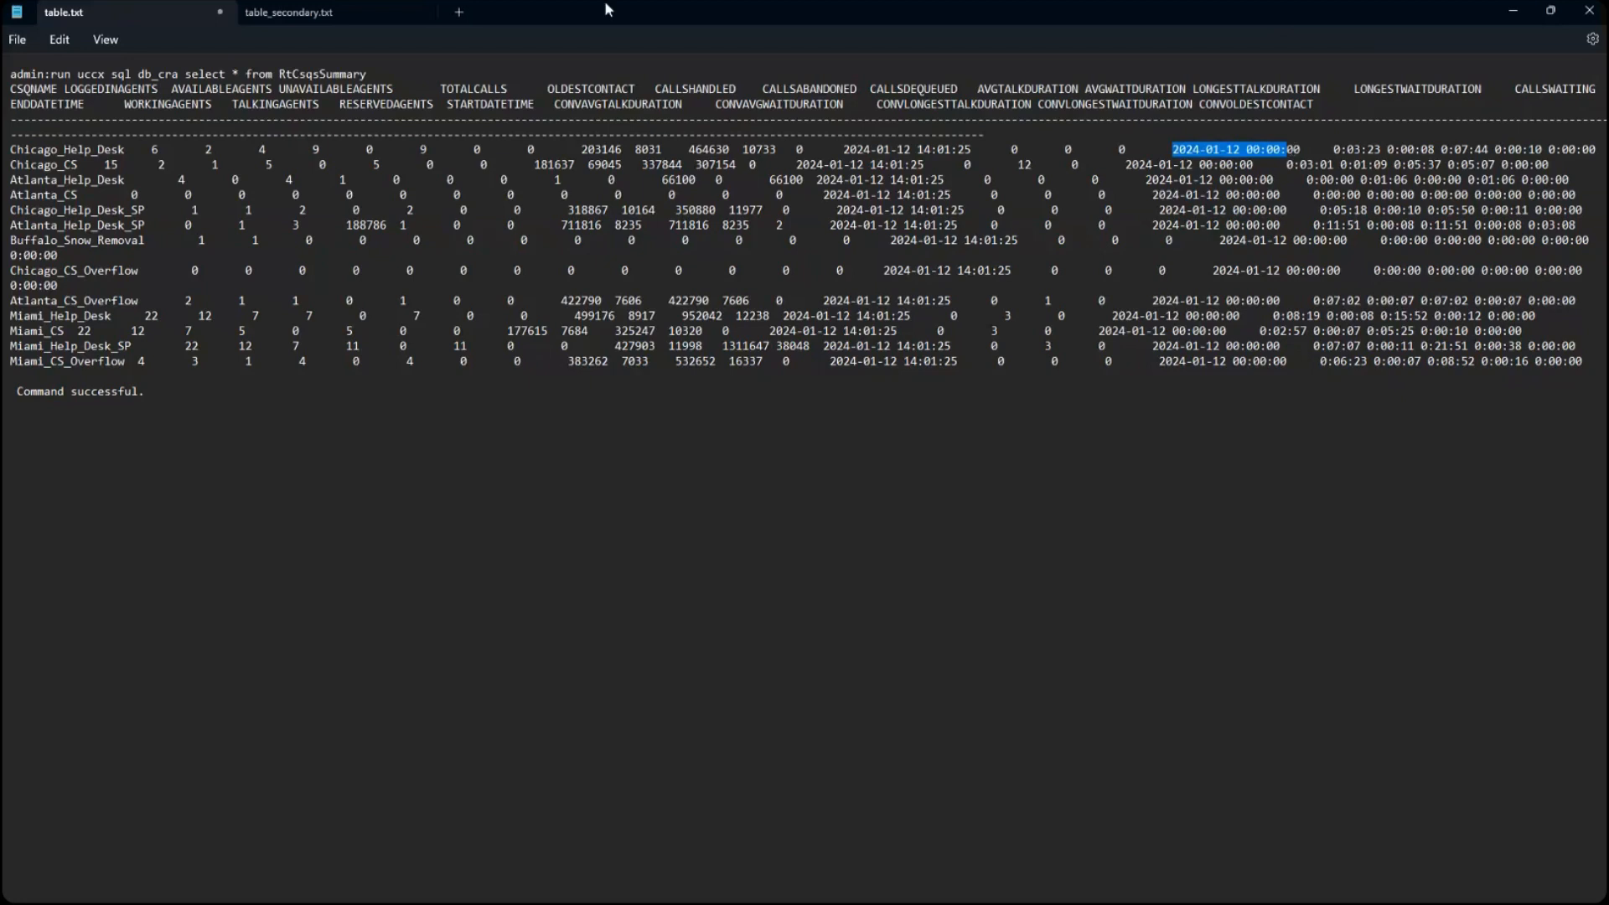
- Compare the timestamps in table.txt with those in table_secondary.txt, ending on table.txt
drag(849, 179, 947, 153)
click(335, 12)
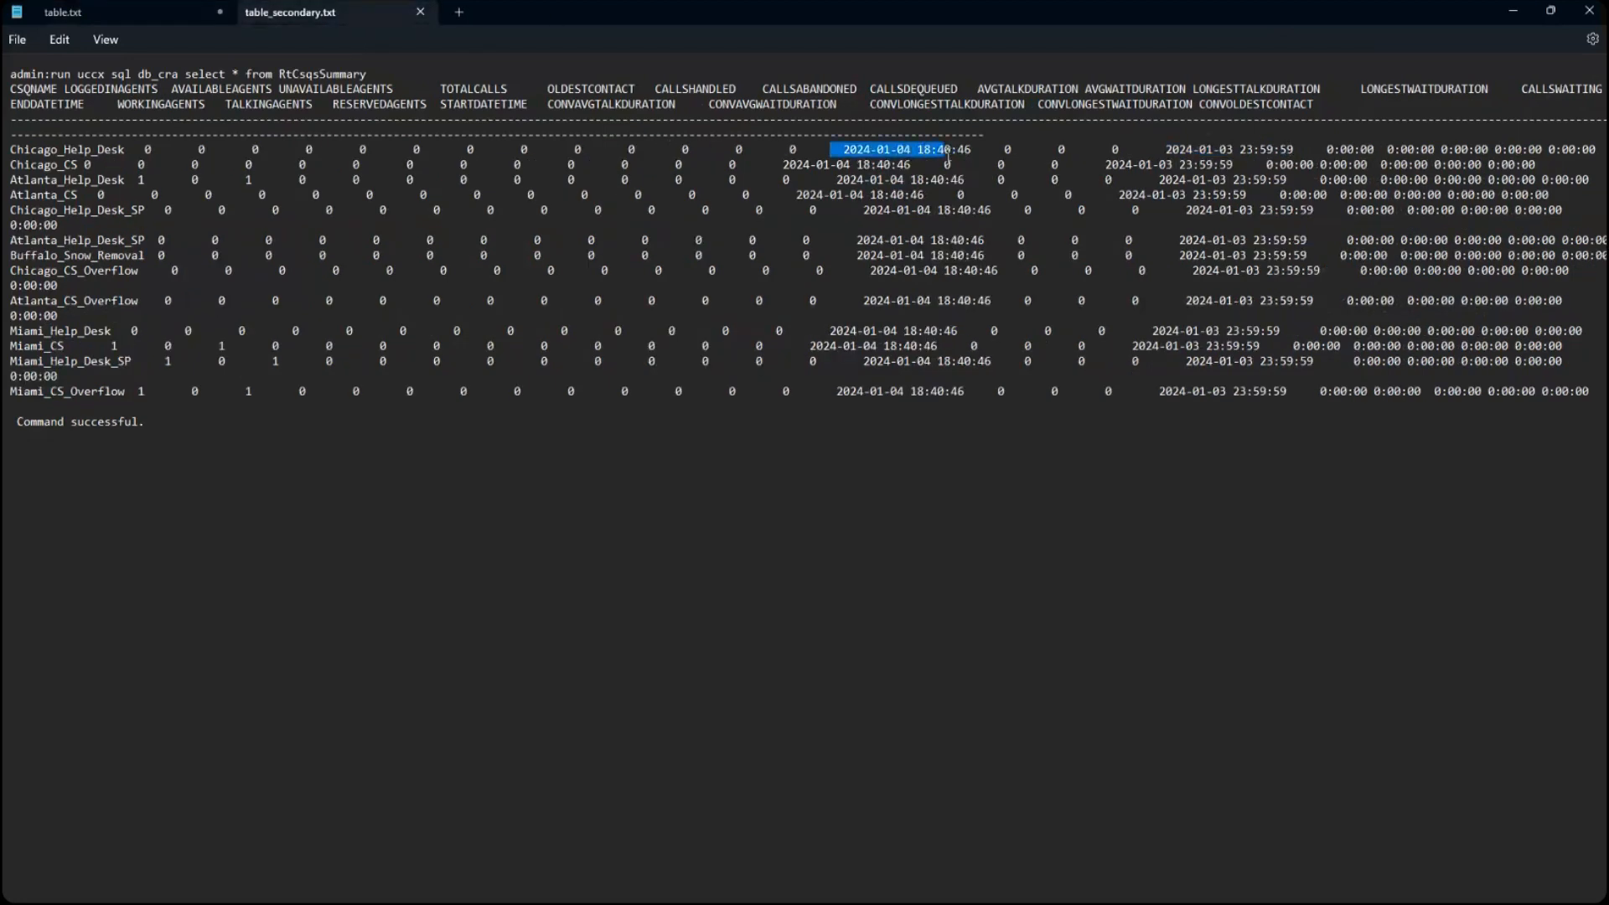
click(179, 13)
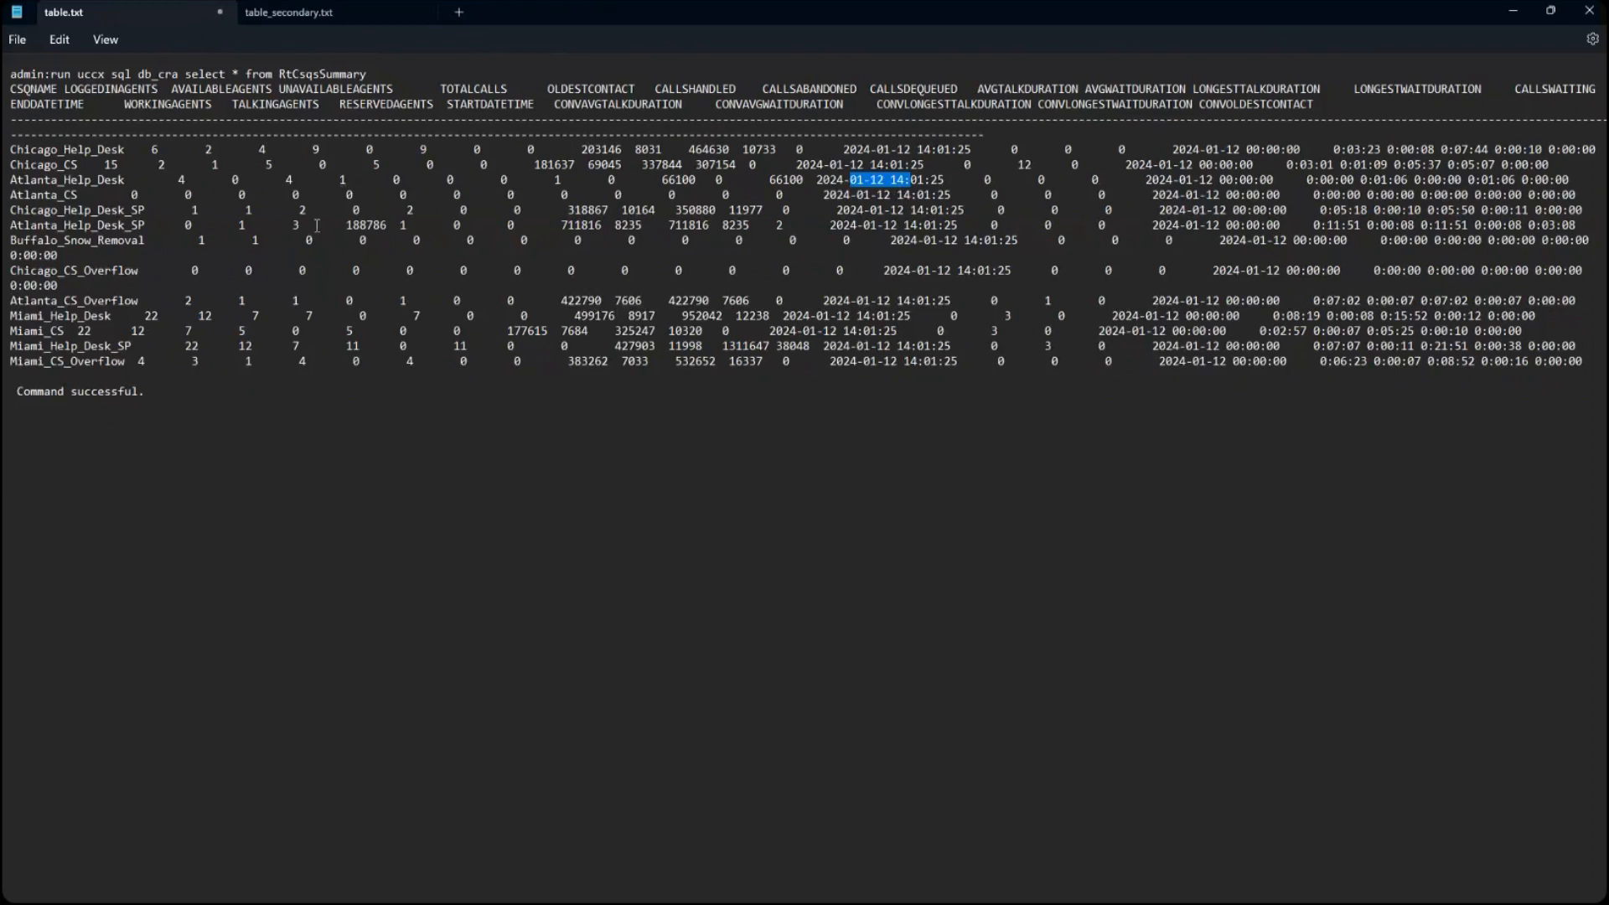
- Return to the Variphy Insight dashboard and examine the message in the smaller Real Time UCCX widget
click(1514, 10)
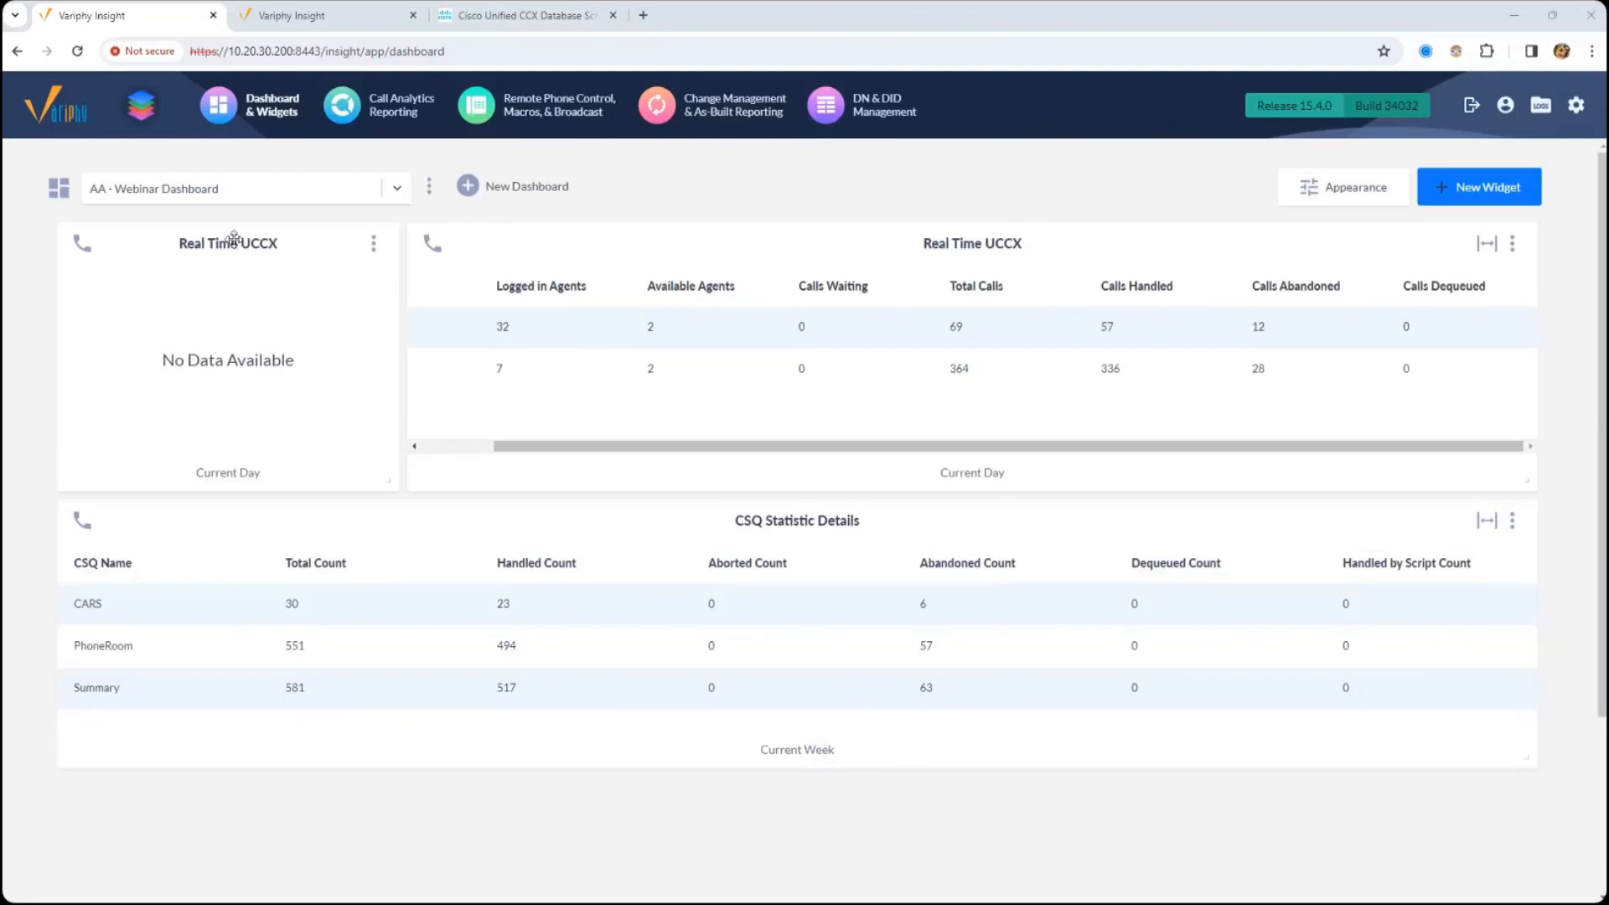
drag(224, 249, 221, 244)
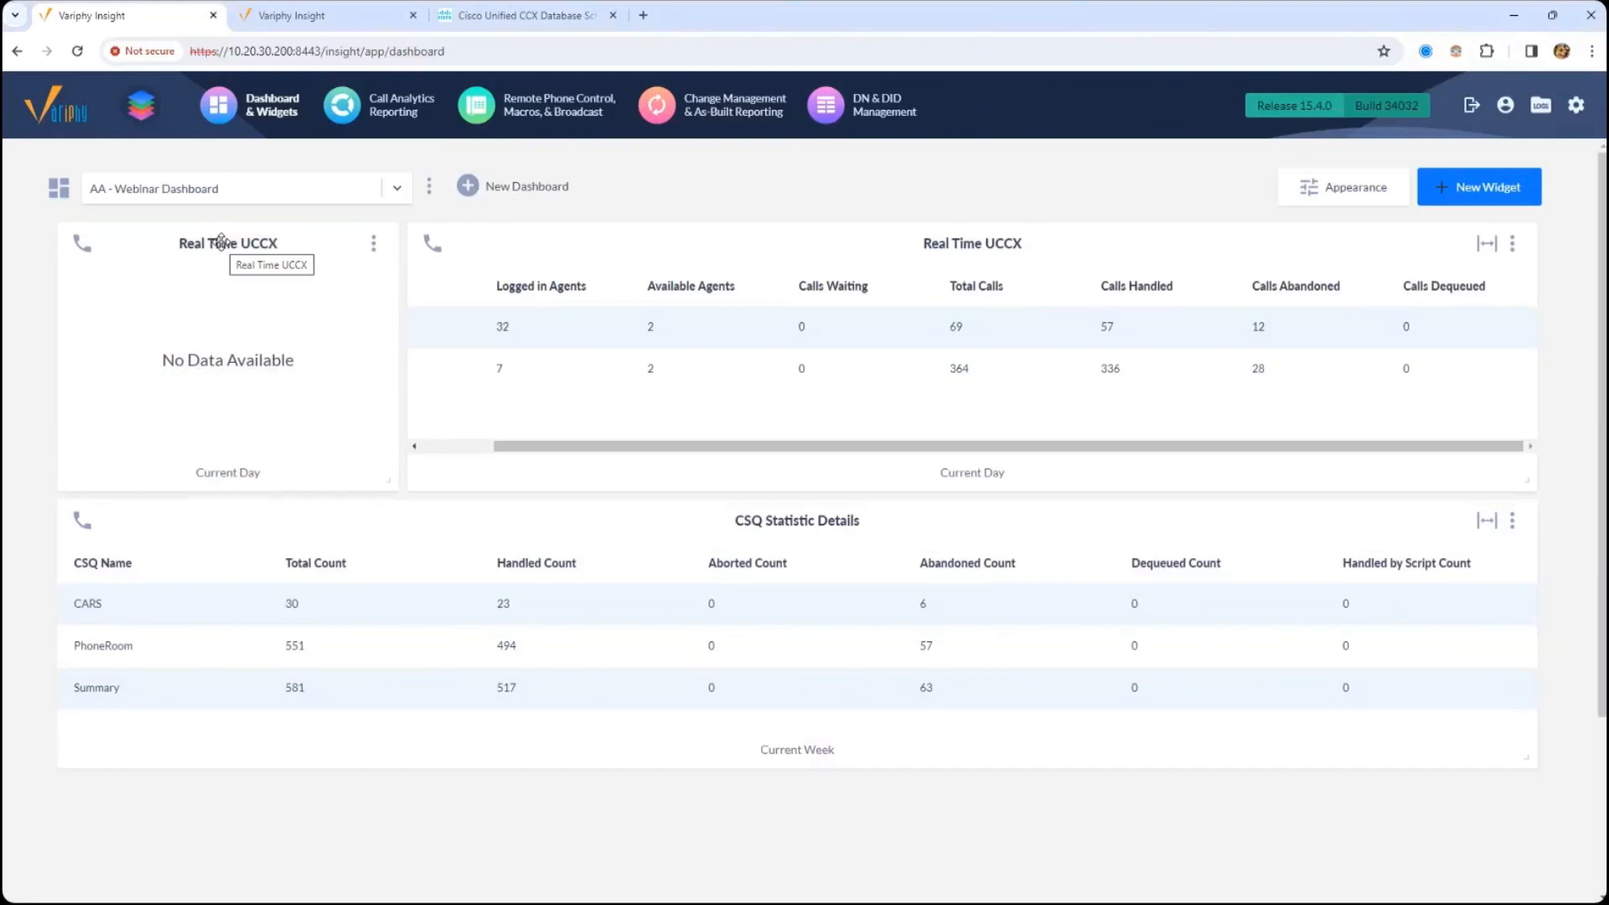
drag(192, 362, 280, 374)
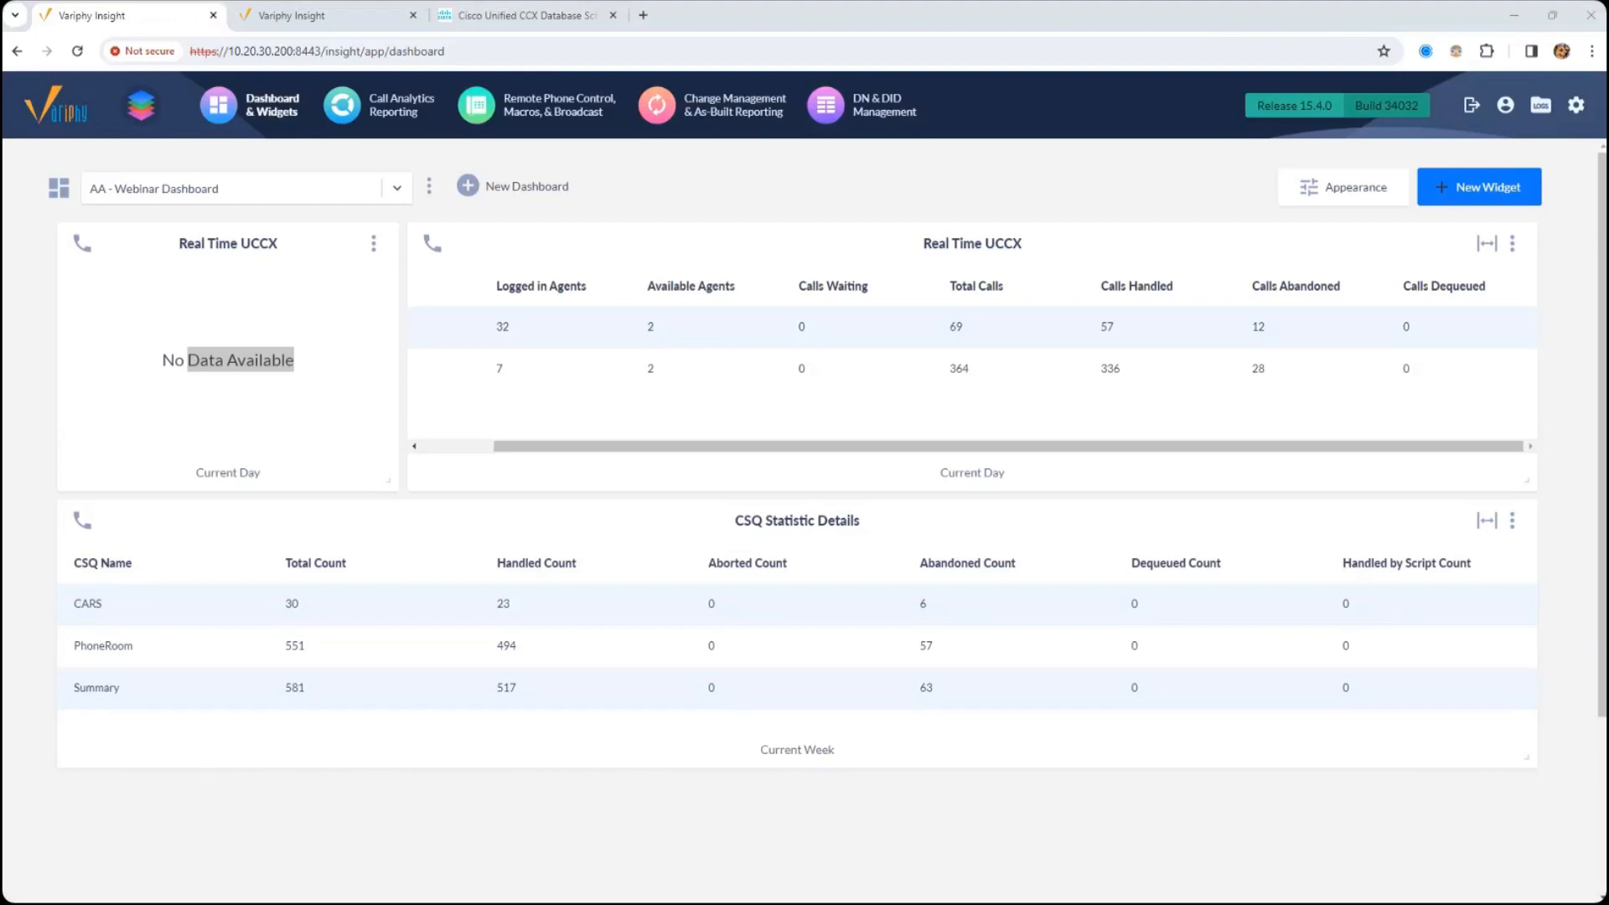
- Open the Real Time UCCX cluster for editing and review its server IP addresses, host names, and Historical Reporting and Wallboard password fields
click(318, 15)
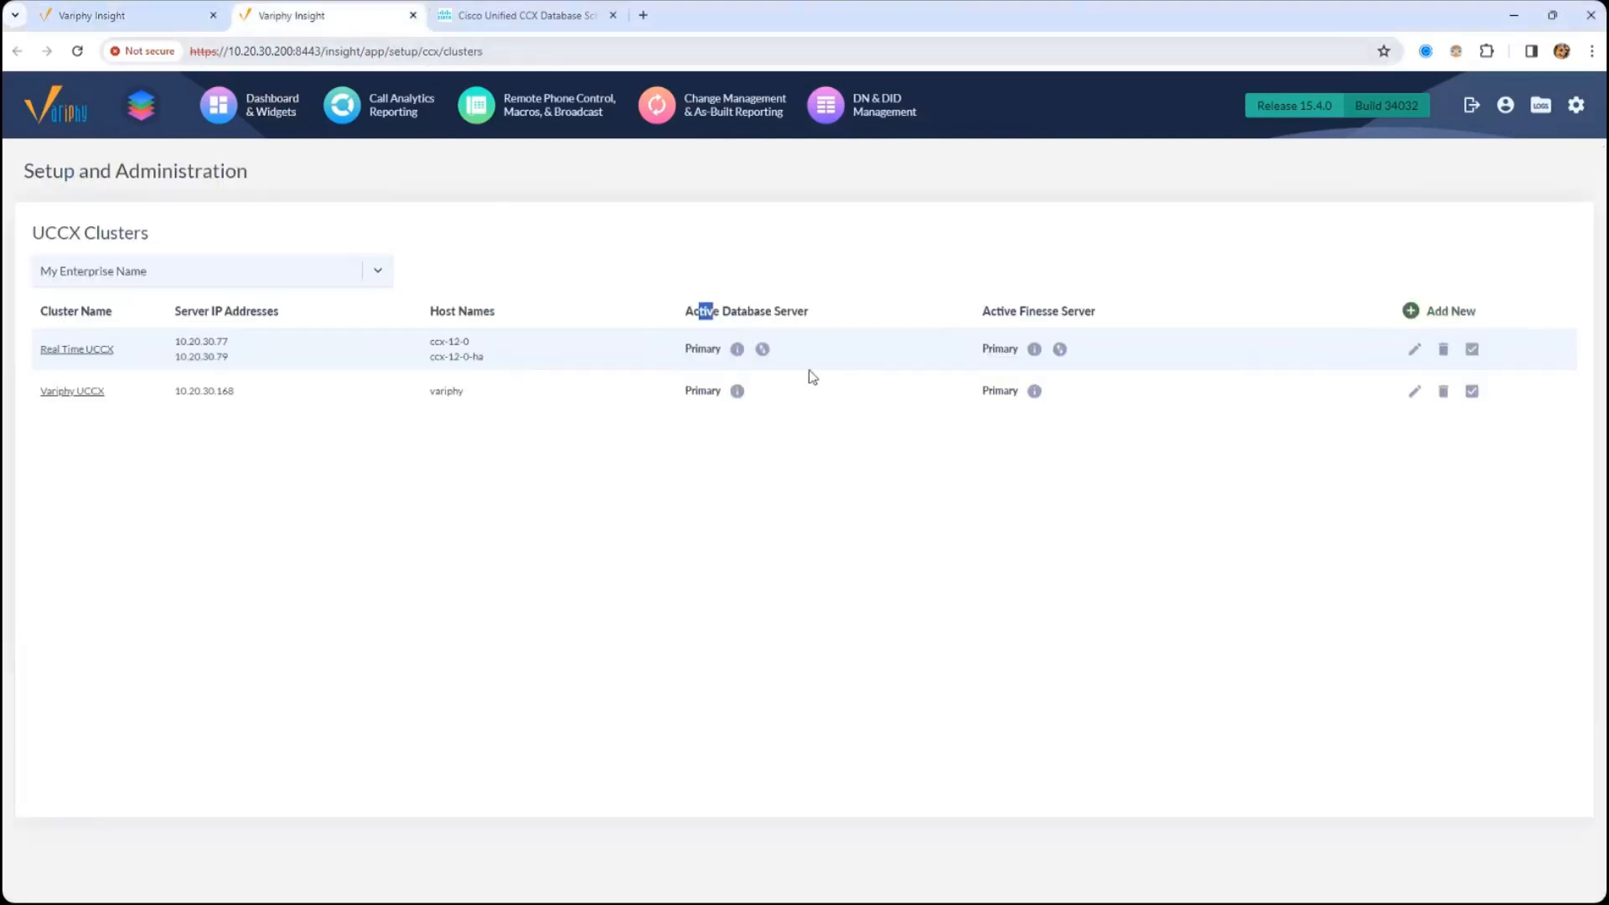
click(1414, 350)
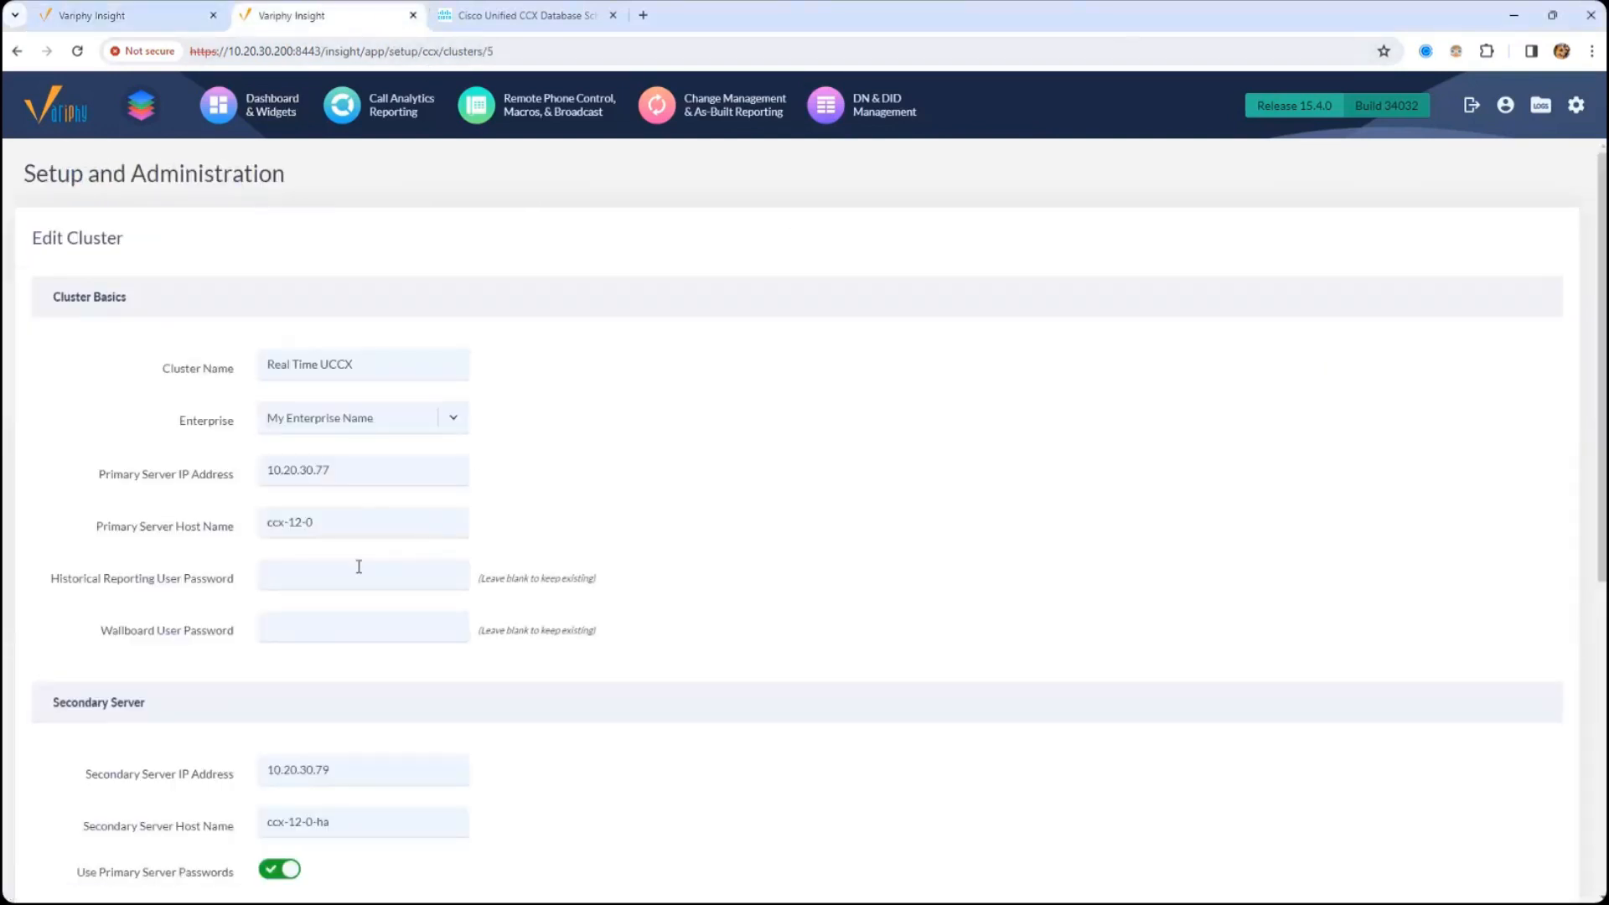
drag(264, 470, 395, 467)
drag(284, 765, 380, 751)
drag(268, 521, 315, 523)
drag(288, 821, 394, 821)
click(332, 588)
drag(59, 584, 219, 578)
drag(207, 634, 148, 634)
click(300, 582)
- Close the Cisco Unified CCX Database Schema Guide, keeping the Edit Cluster page open
click(505, 10)
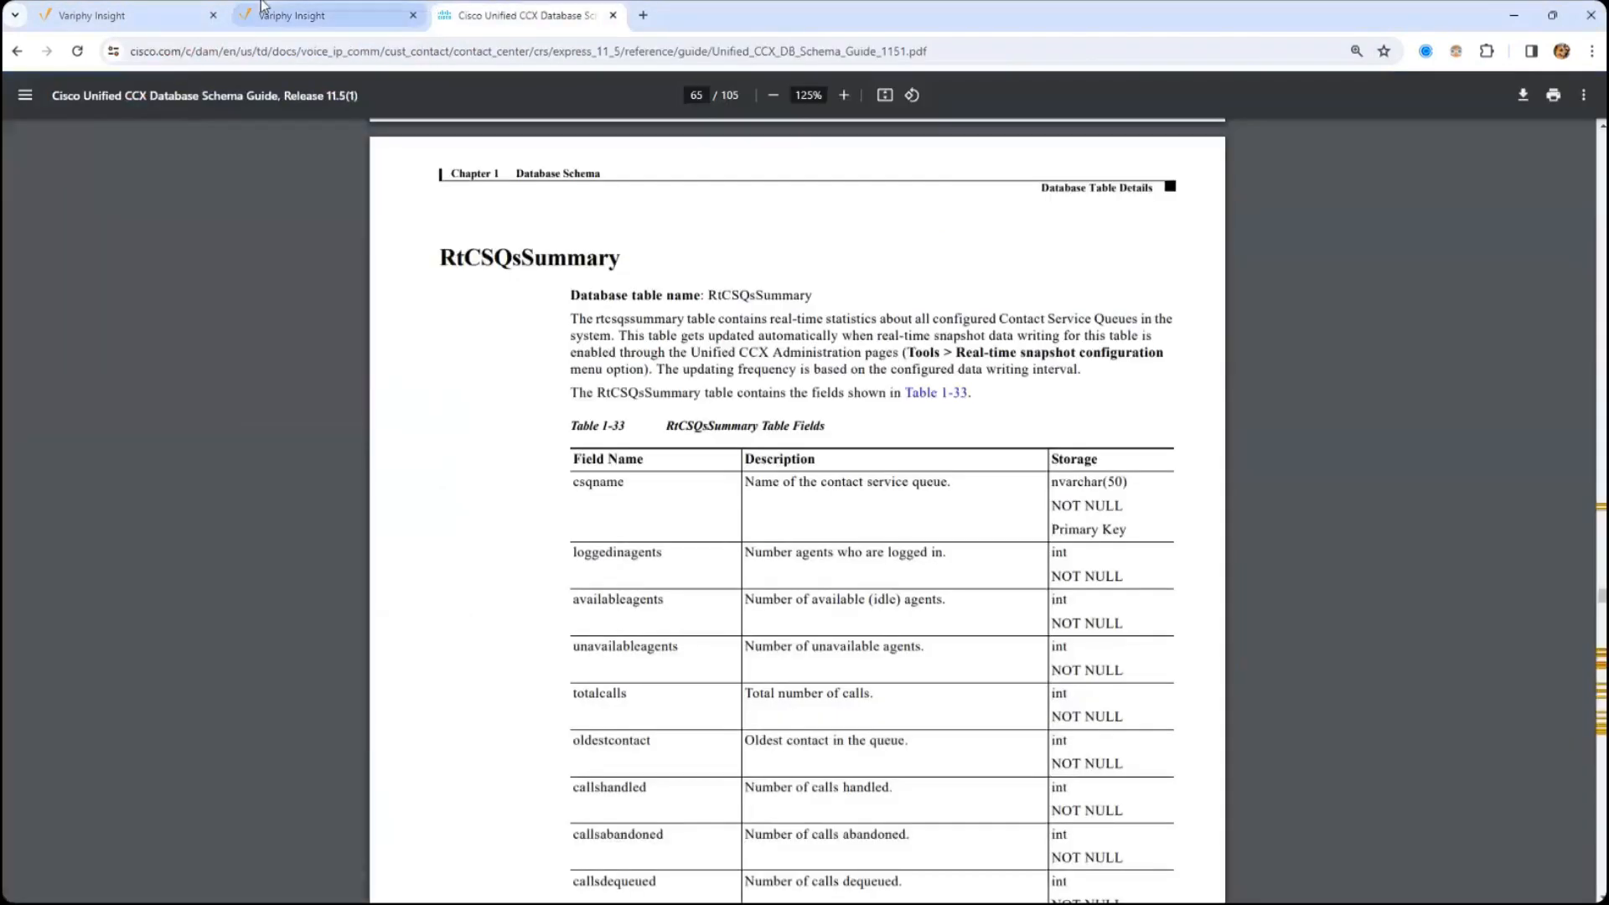
click(265, 11)
click(613, 15)
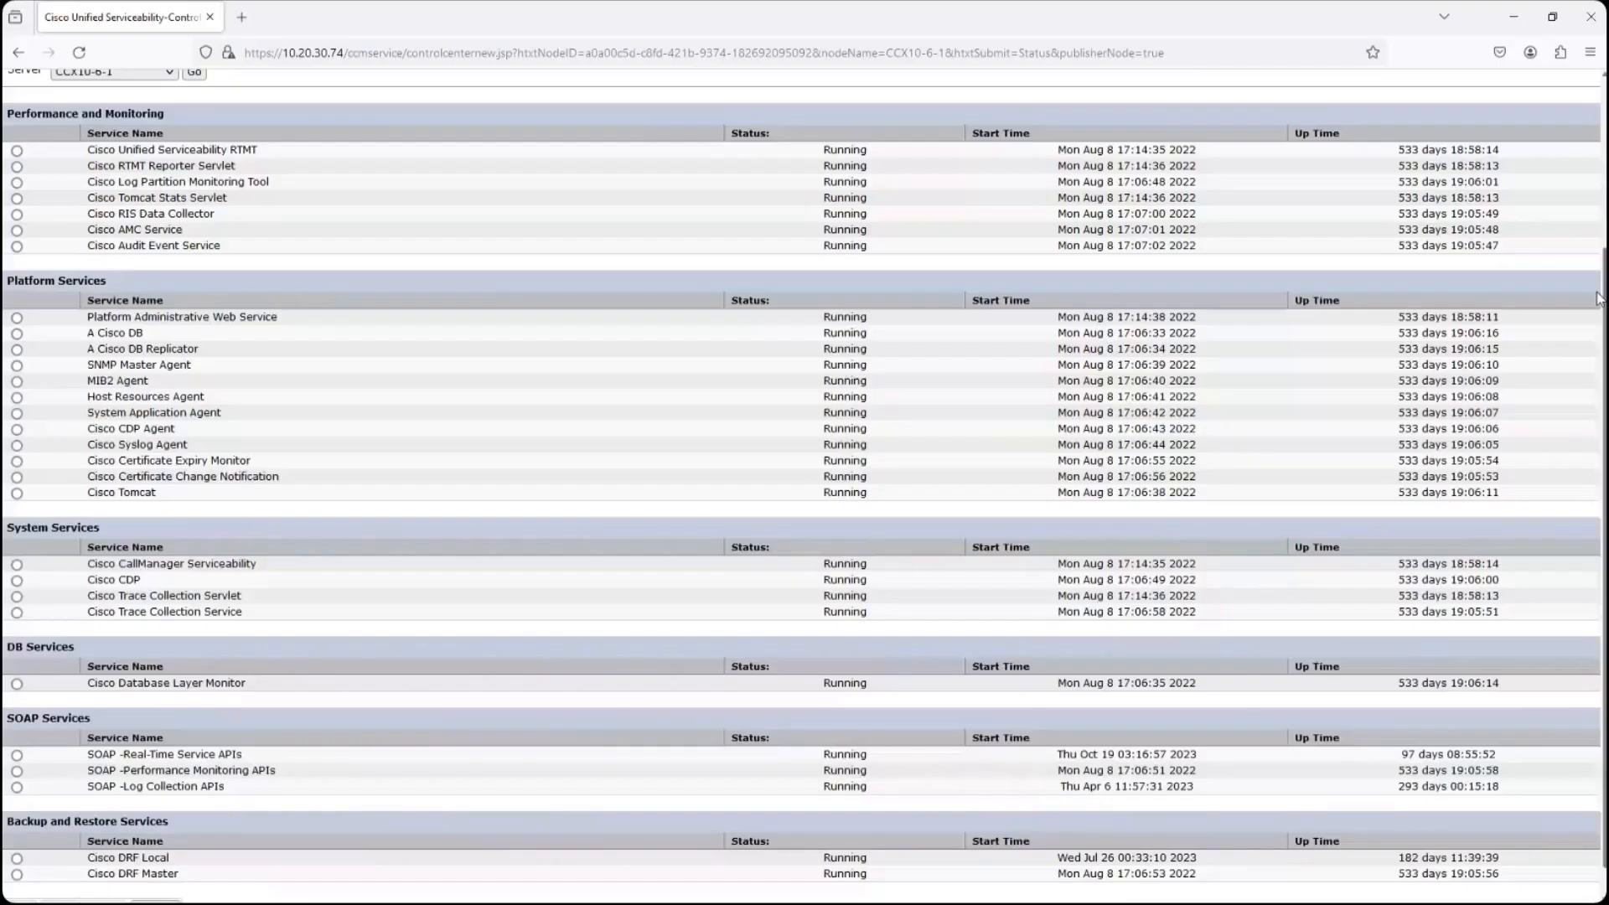
- Switch to Cisco Unified Serviceability, go to Cisco Unified CCX Administration and open its Password Management page
scroll(1511, 84, up, 3)
click(1511, 78)
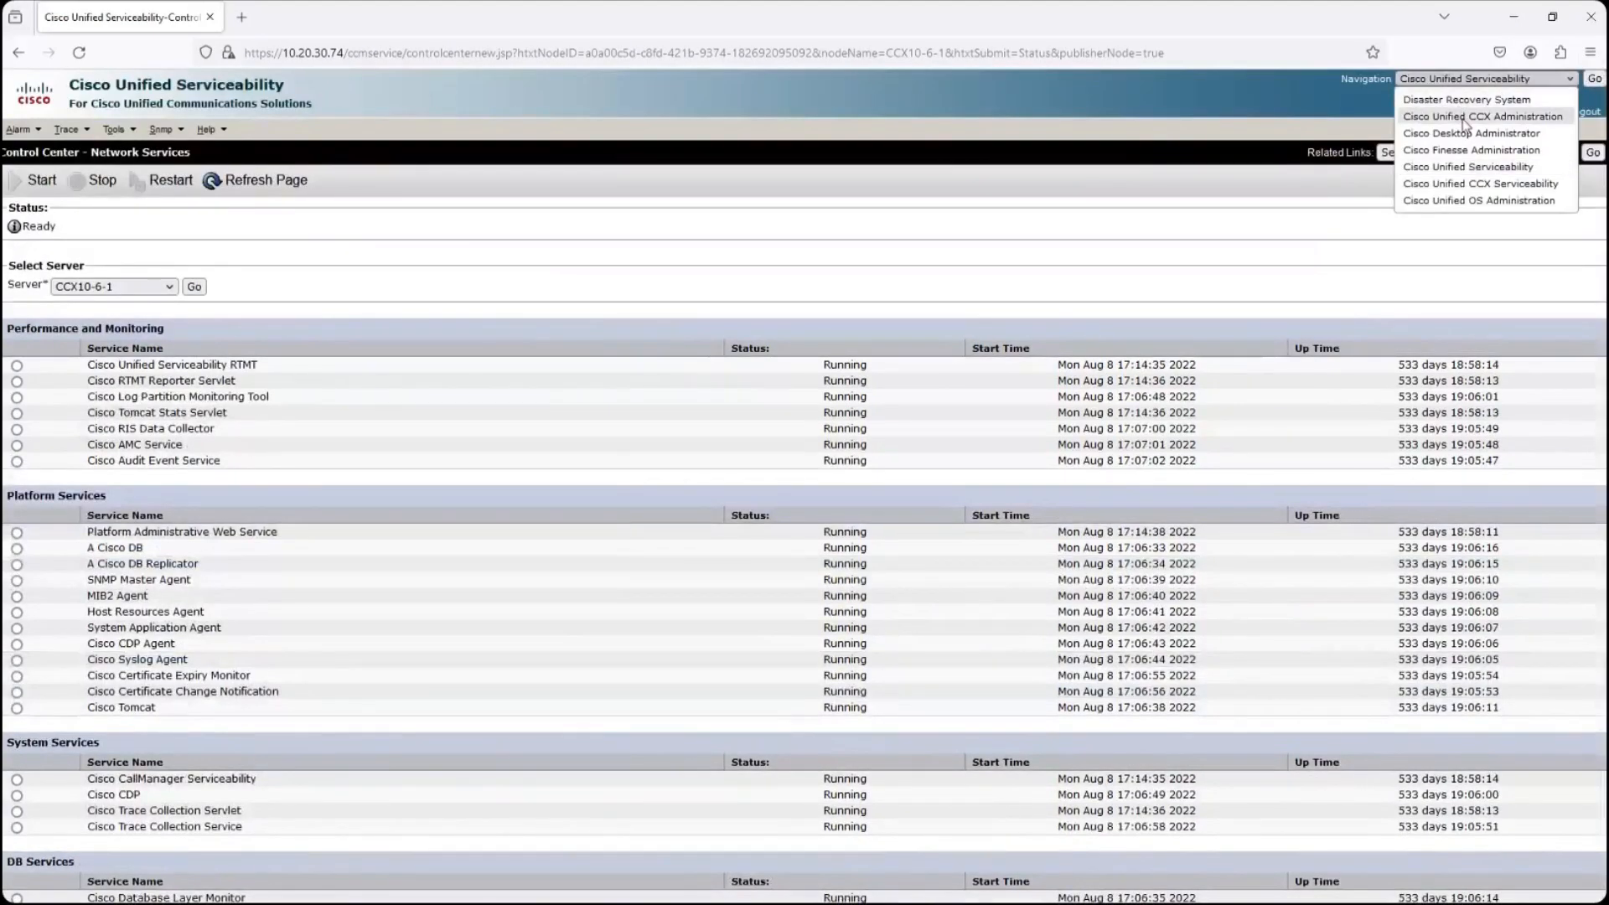
click(1466, 118)
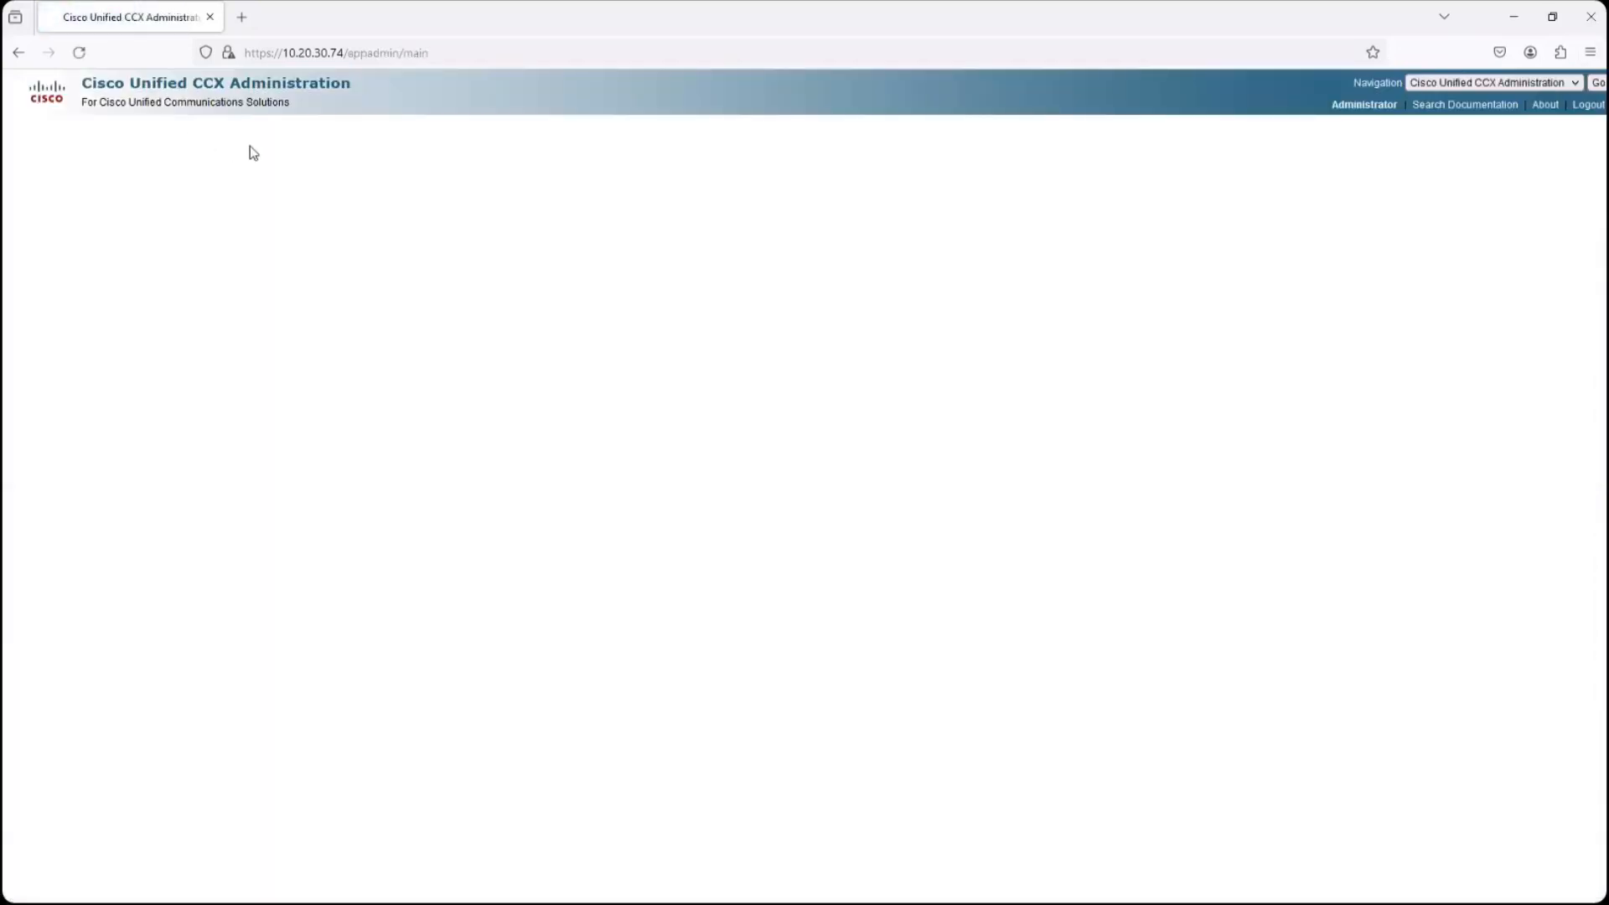
mouse_move(271, 124)
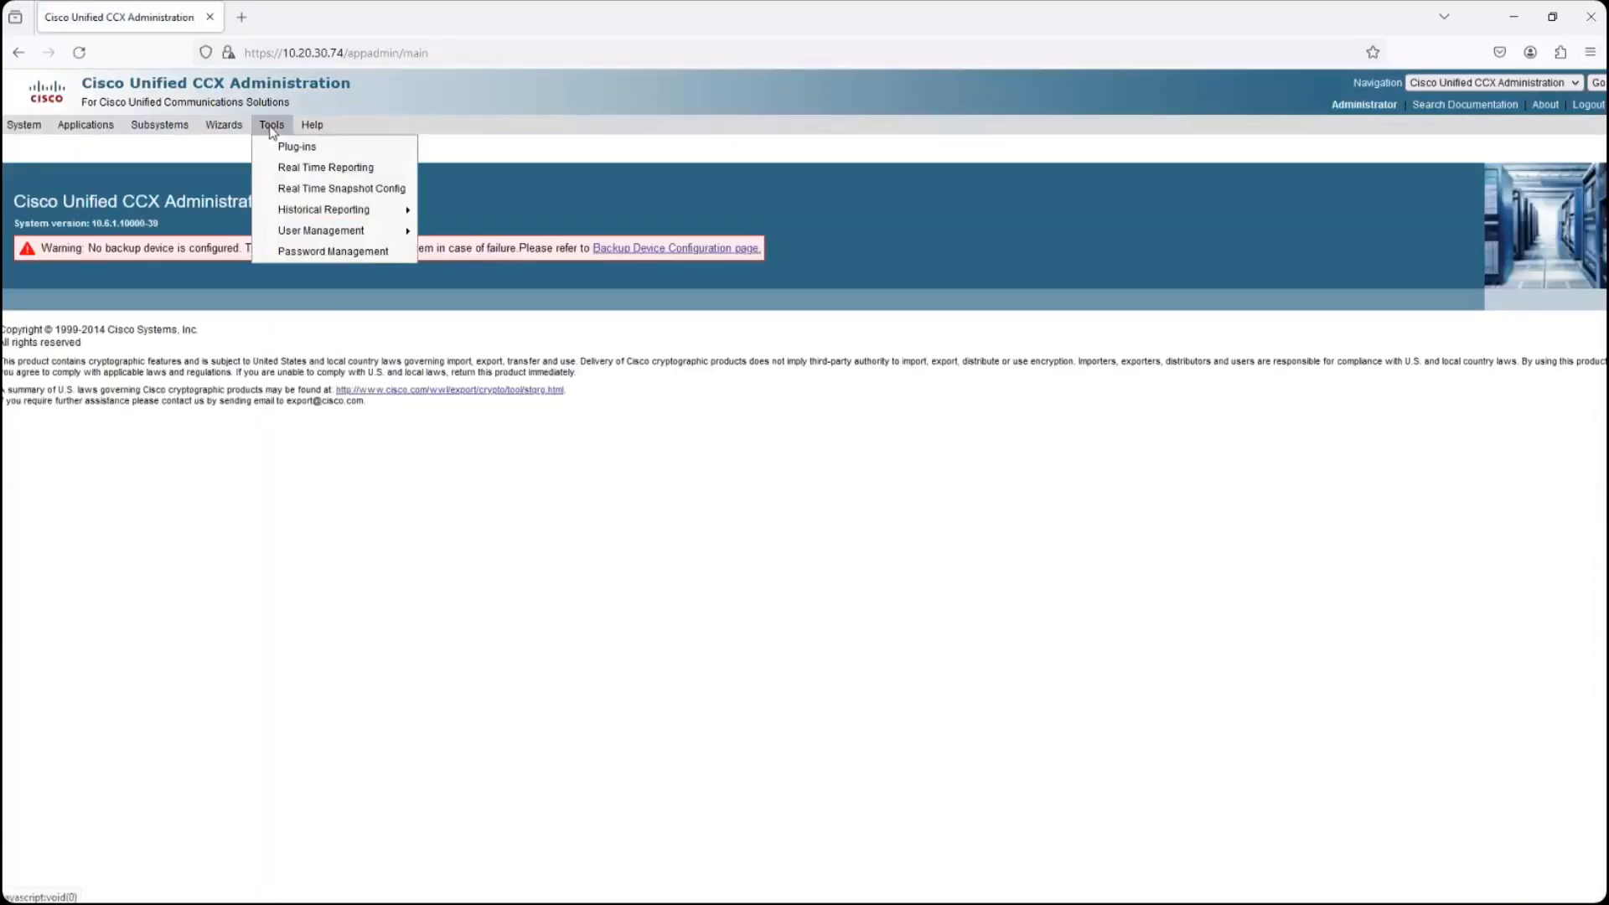
click(320, 251)
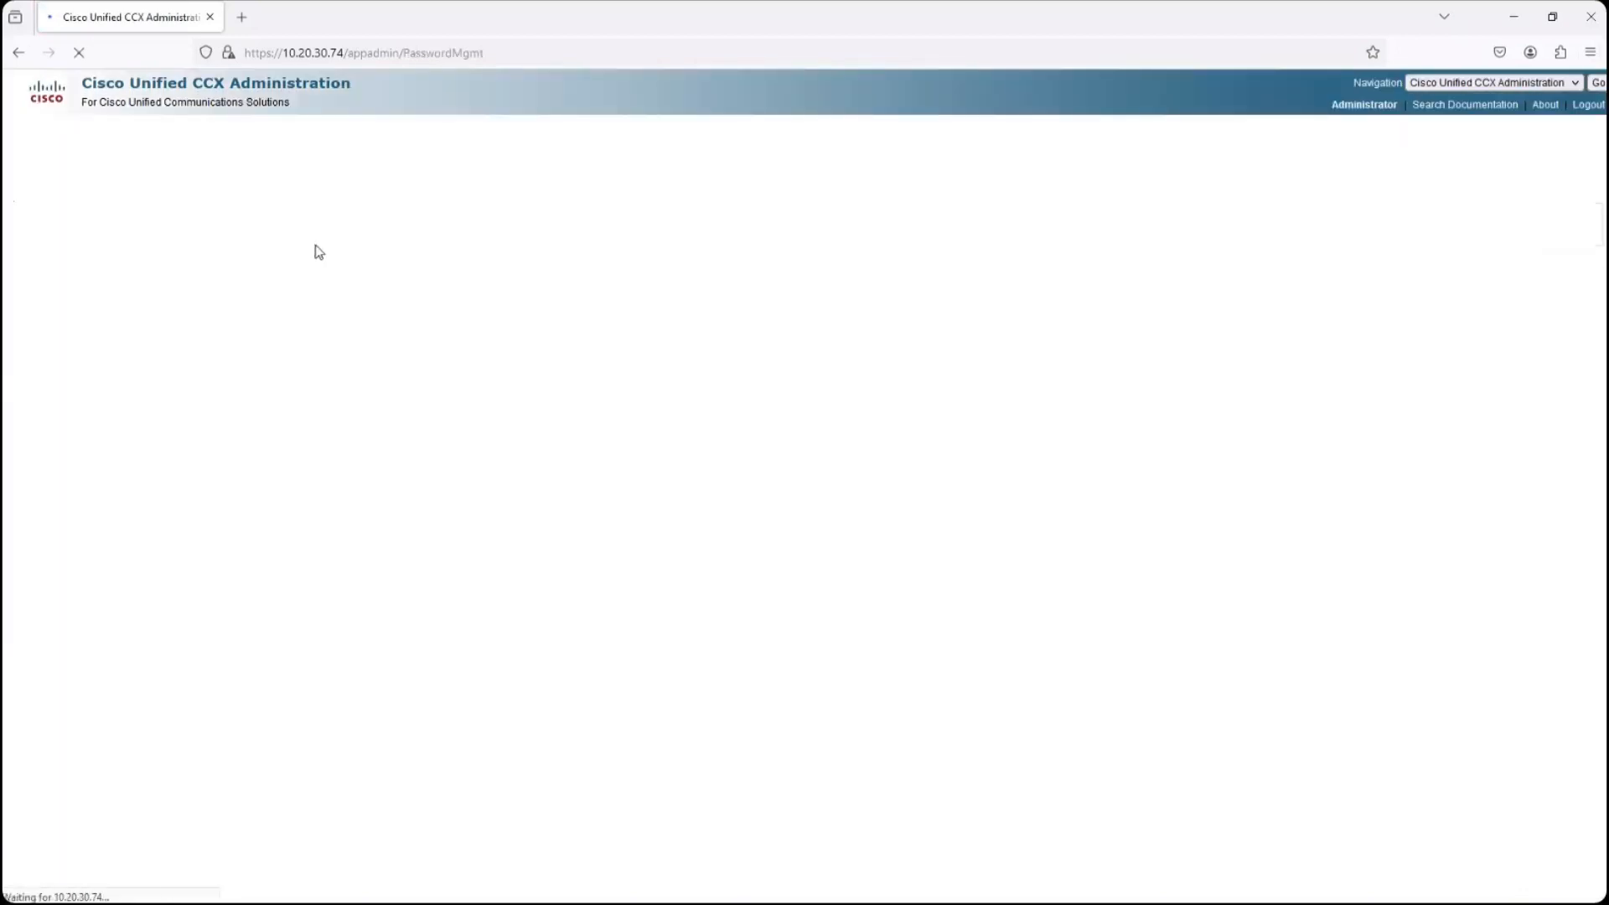
- Review the WallBoard User and Historical Reporting User password fields without changing them, and return to Variphy Insight
click(289, 294)
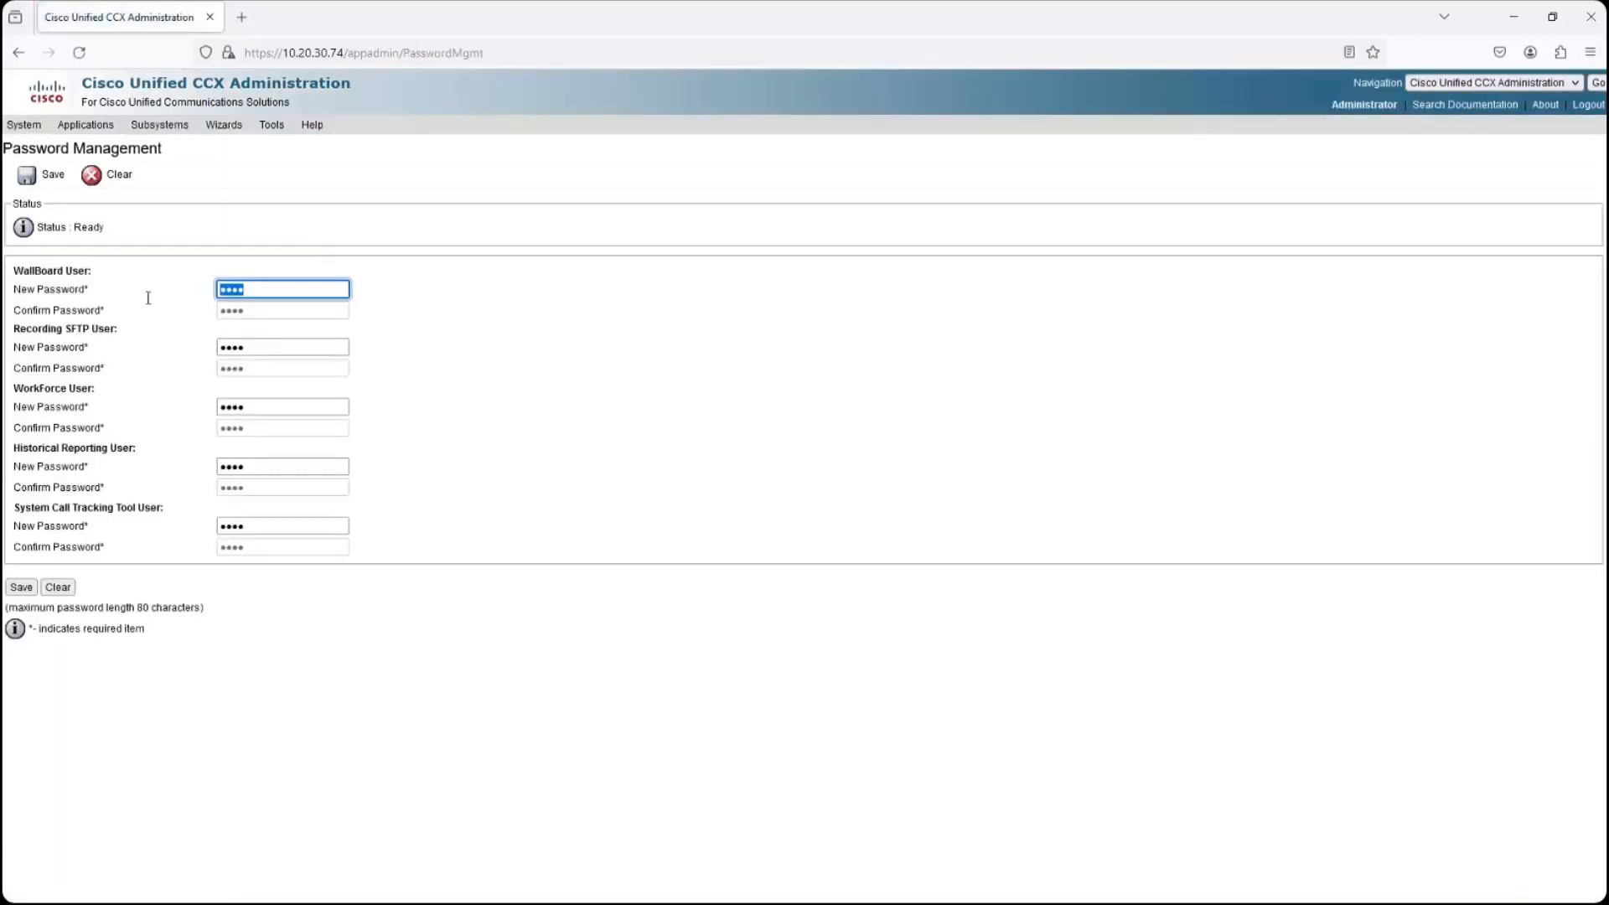
key(Tab)
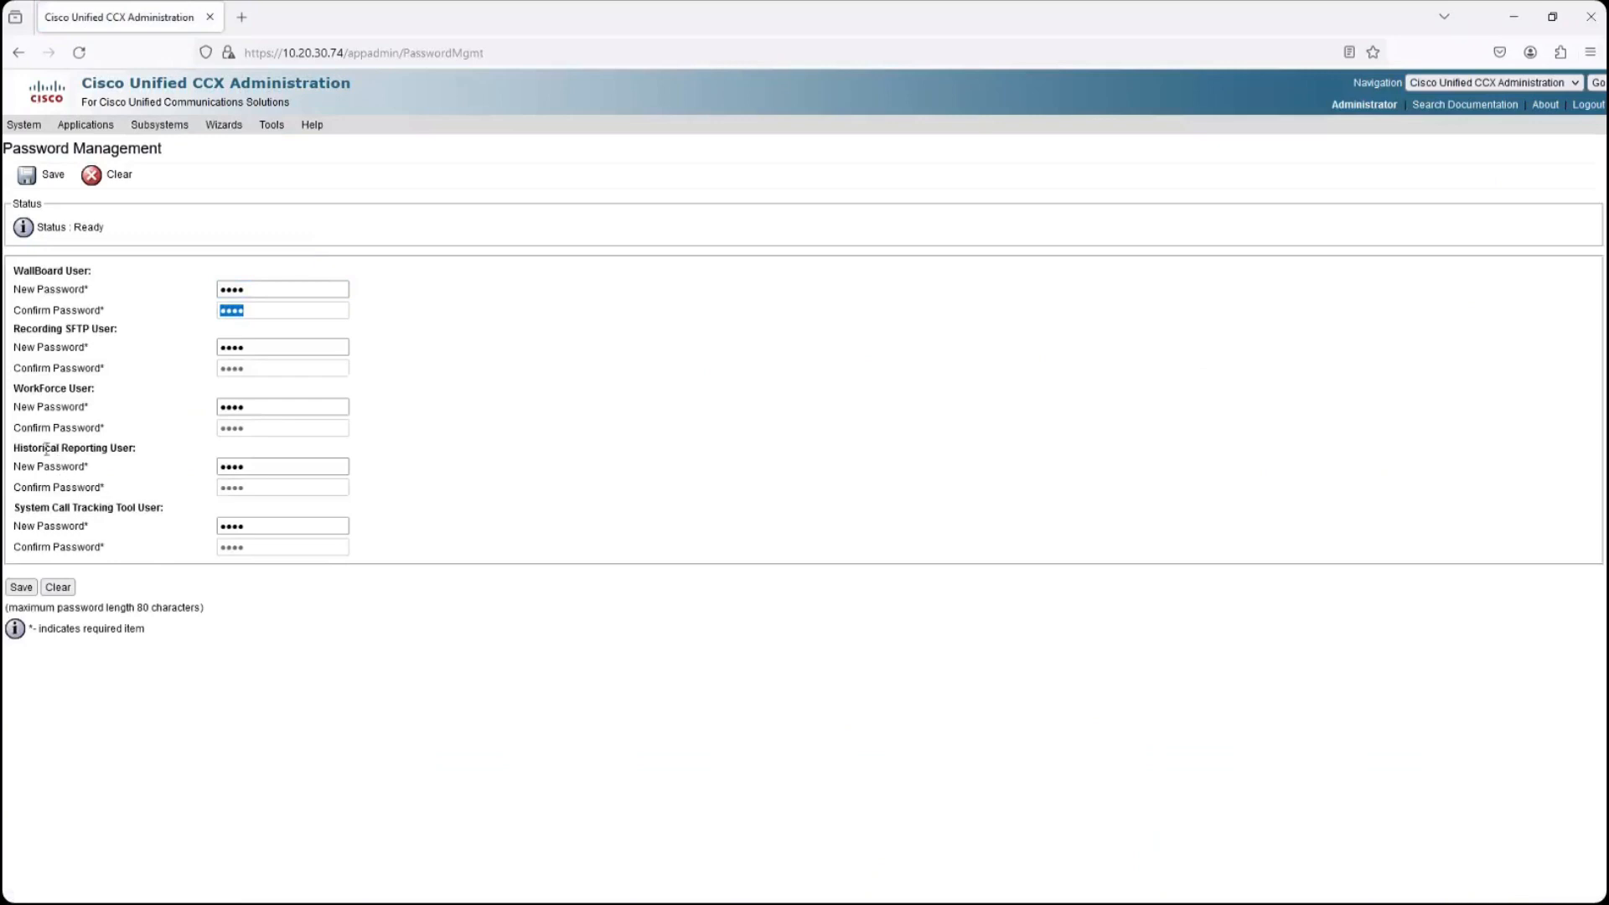
drag(21, 449, 260, 475)
double_click(261, 491)
click(172, 184)
click(1513, 18)
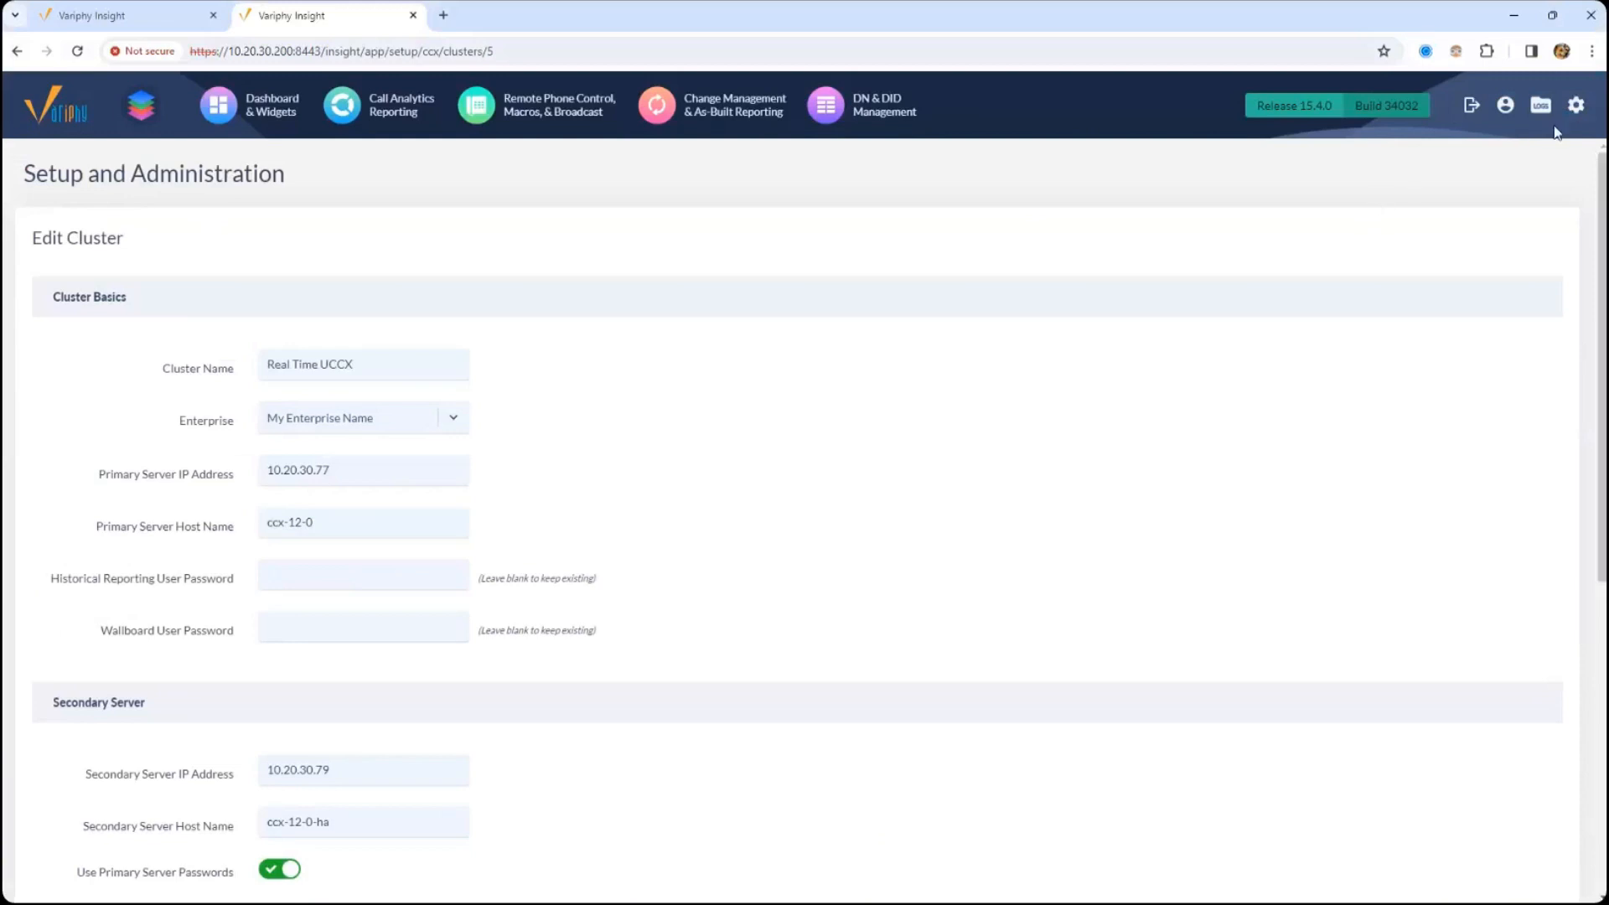
- Open the Cisco UCCX Clusters setup page and run the settings check for the Real Time UCCX cluster
click(1576, 106)
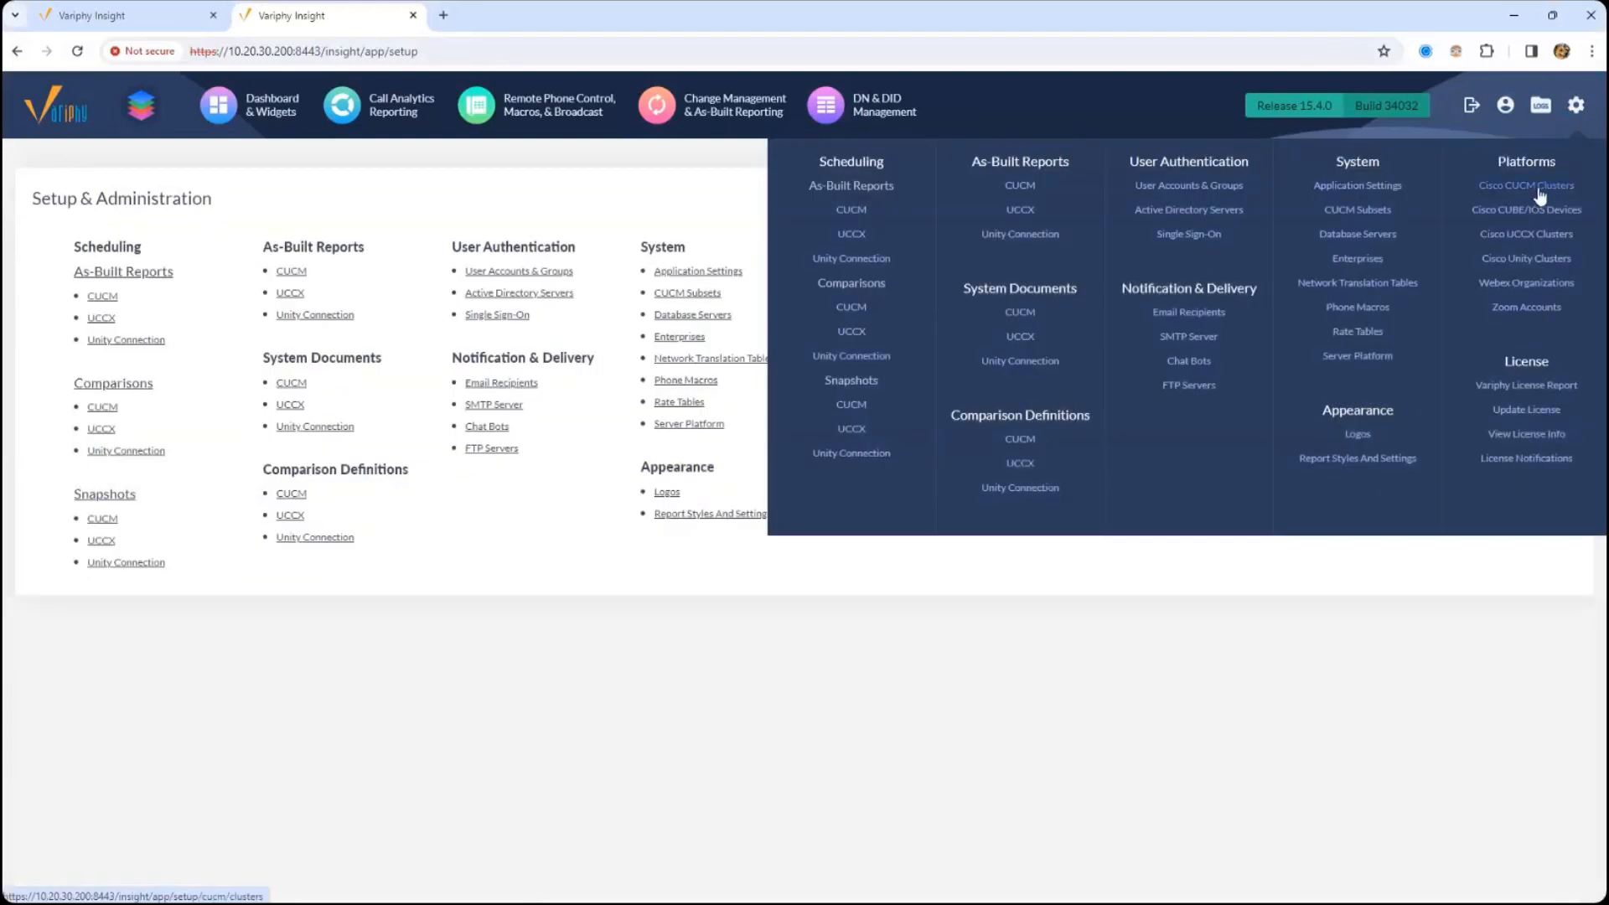
click(1536, 236)
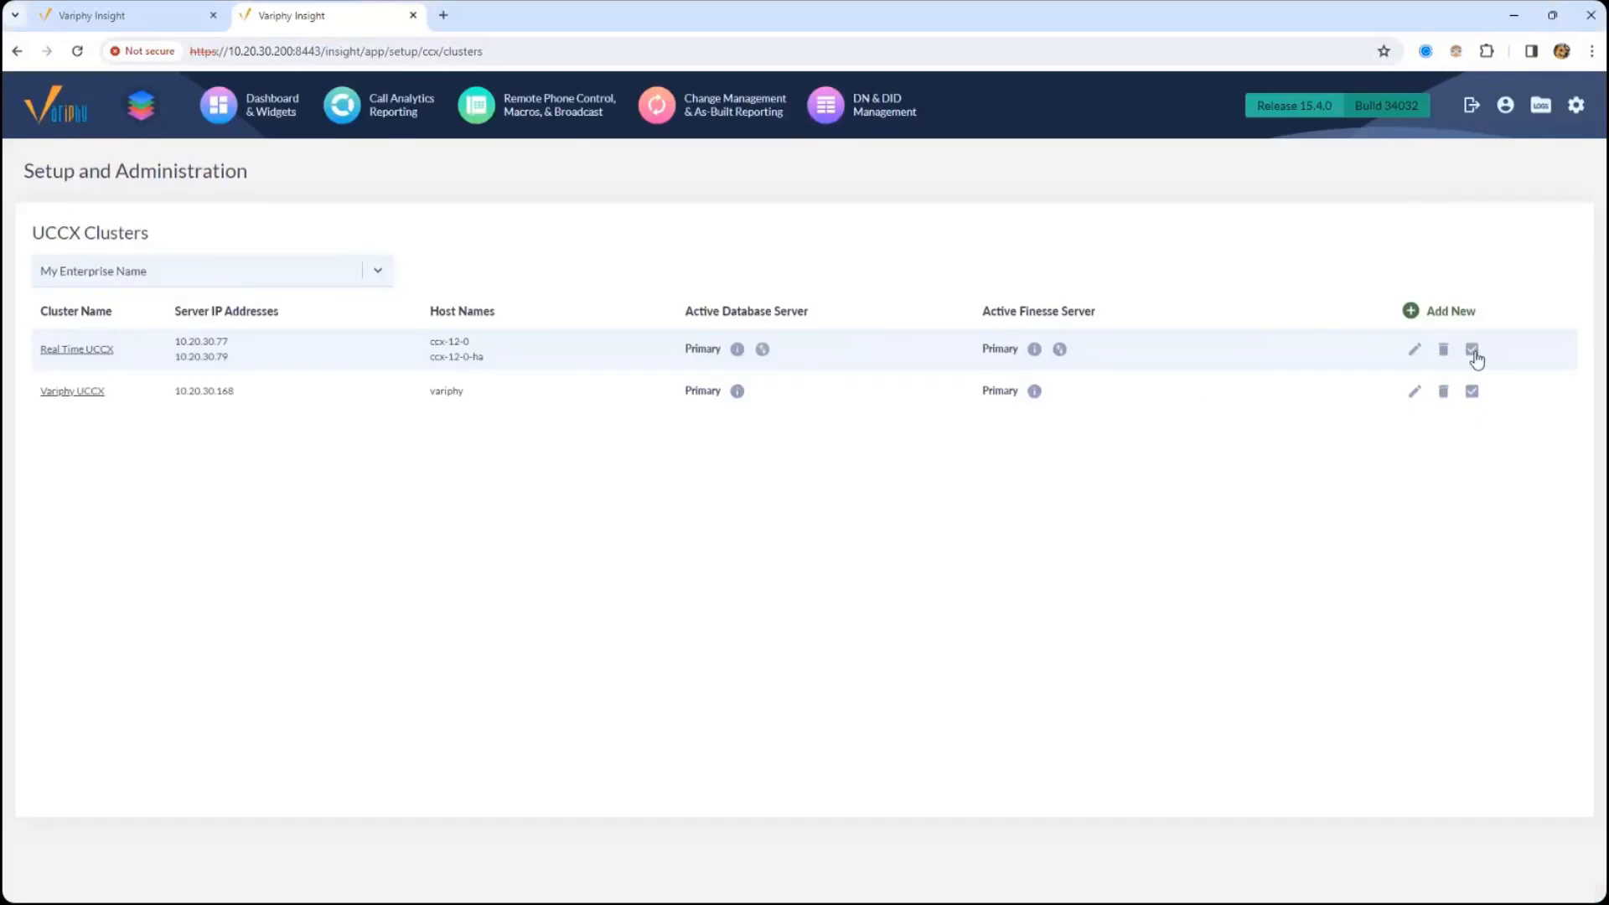
click(1472, 351)
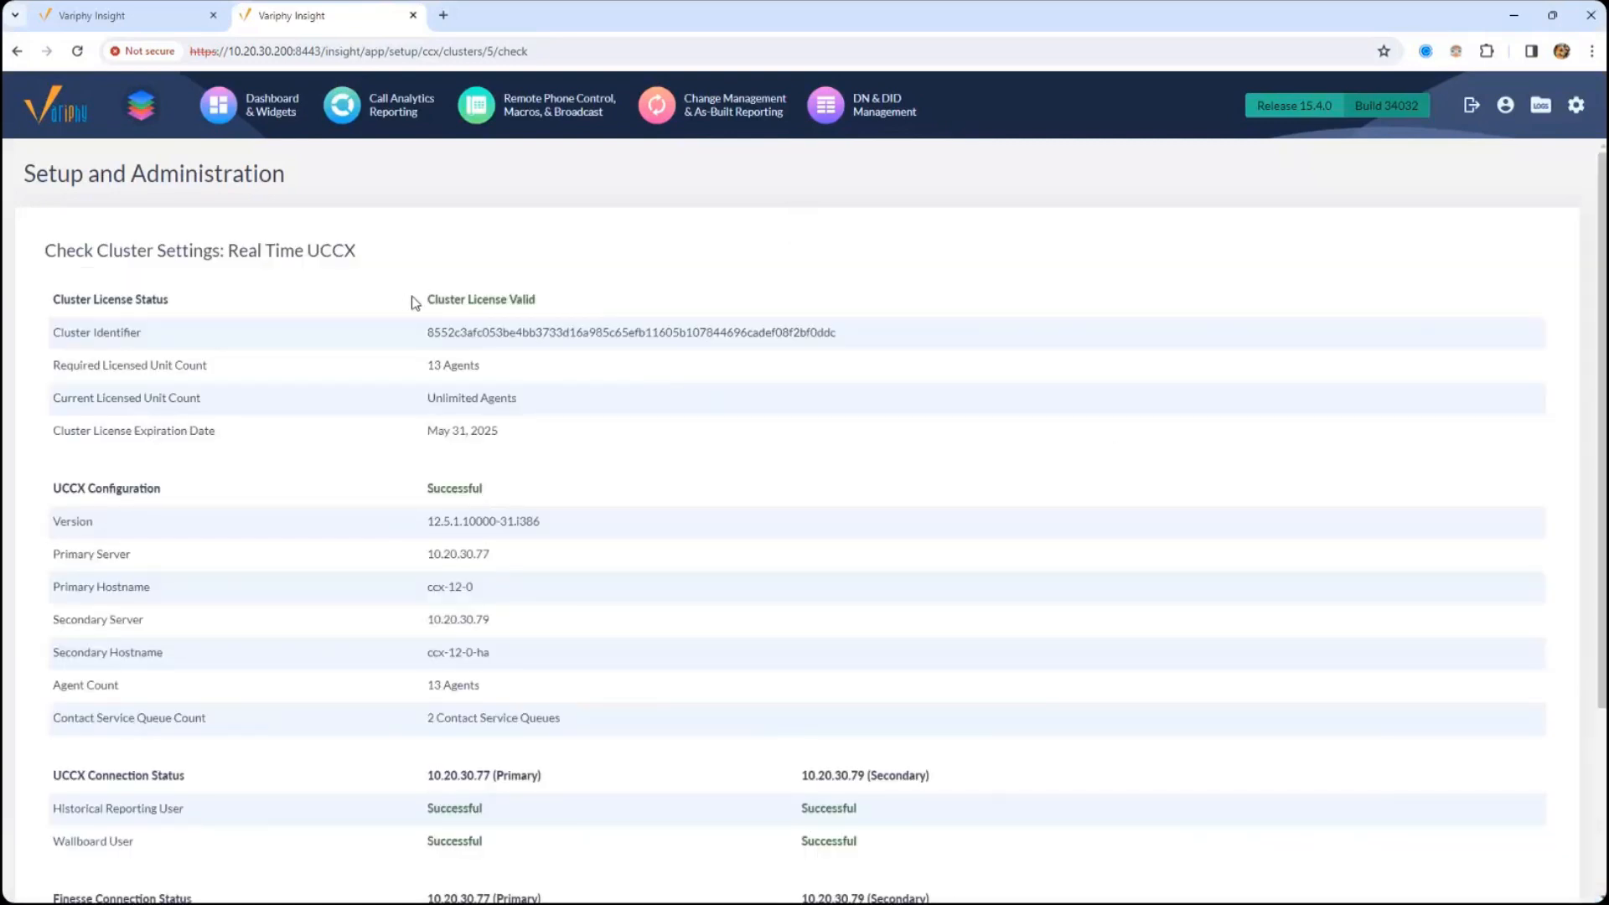
- Examine the license status and the Historical Reporting and Wallboard user connection results for the primary and secondary servers
drag(419, 299, 582, 298)
click(646, 337)
scroll(646, 337, down, 1)
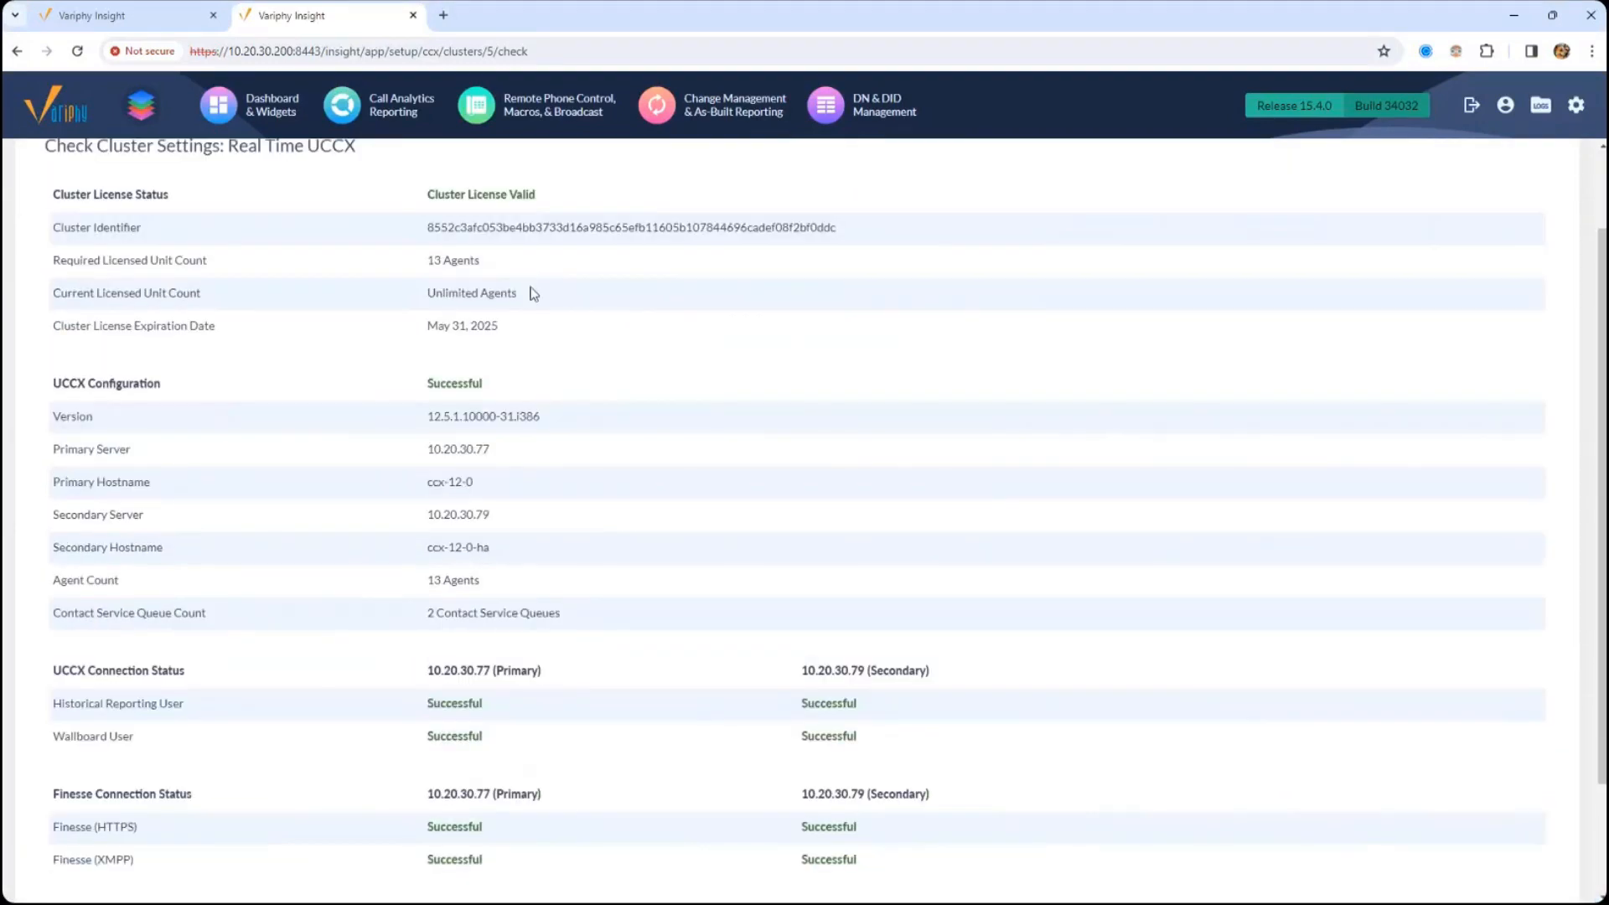
scroll(556, 470, down, 2)
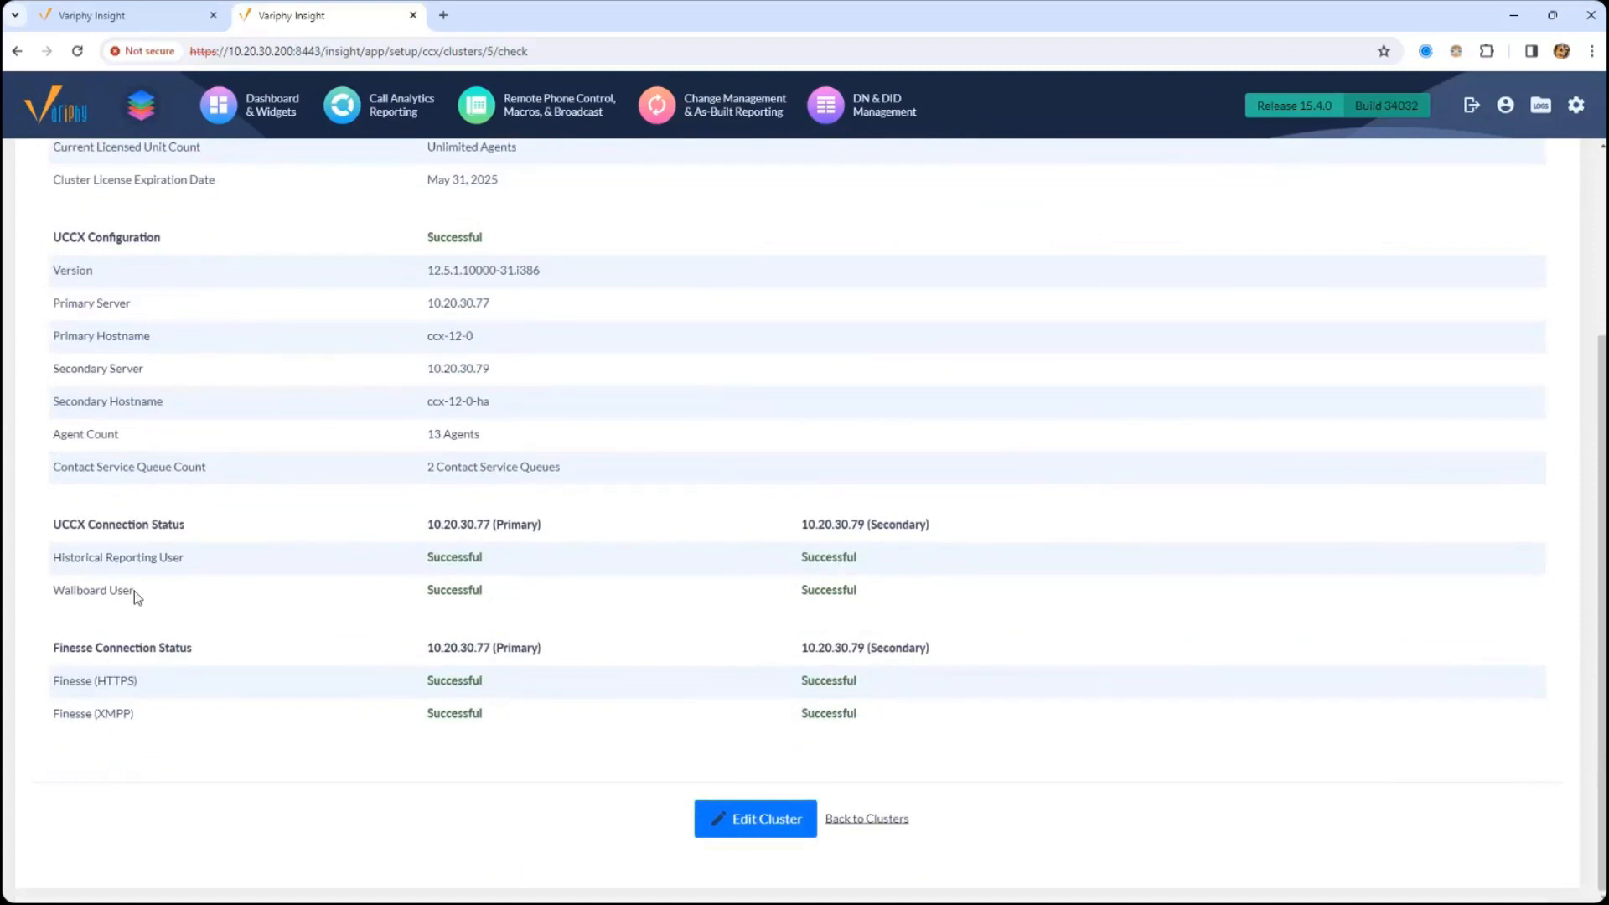
drag(44, 560, 162, 590)
drag(428, 529, 532, 528)
drag(832, 524, 875, 519)
middle_click(842, 448)
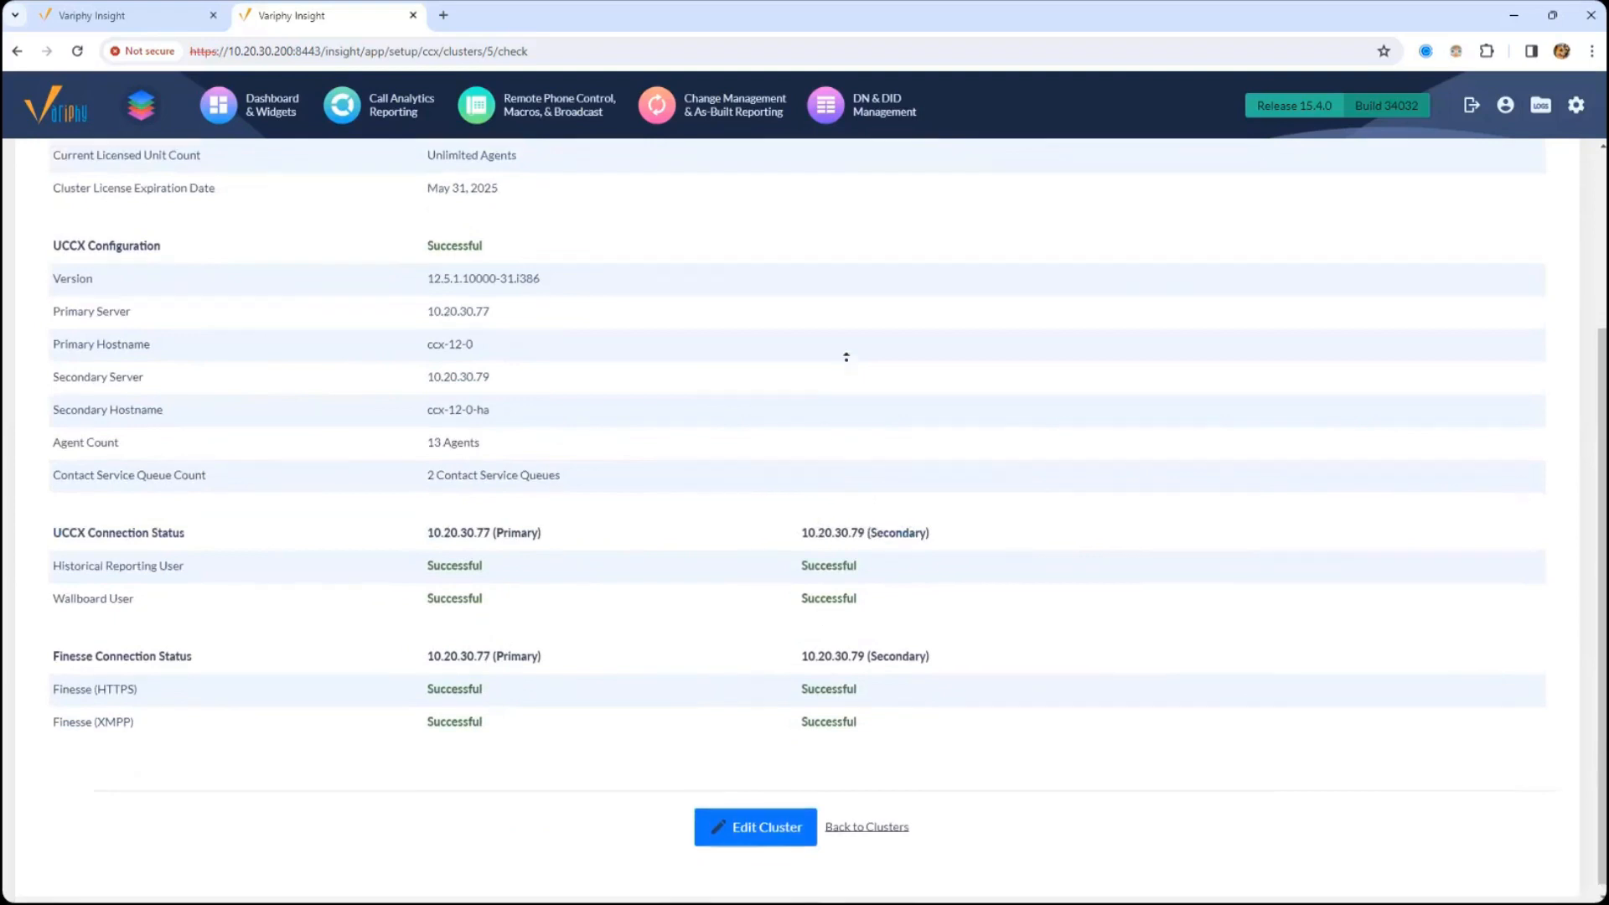
middle_click(846, 357)
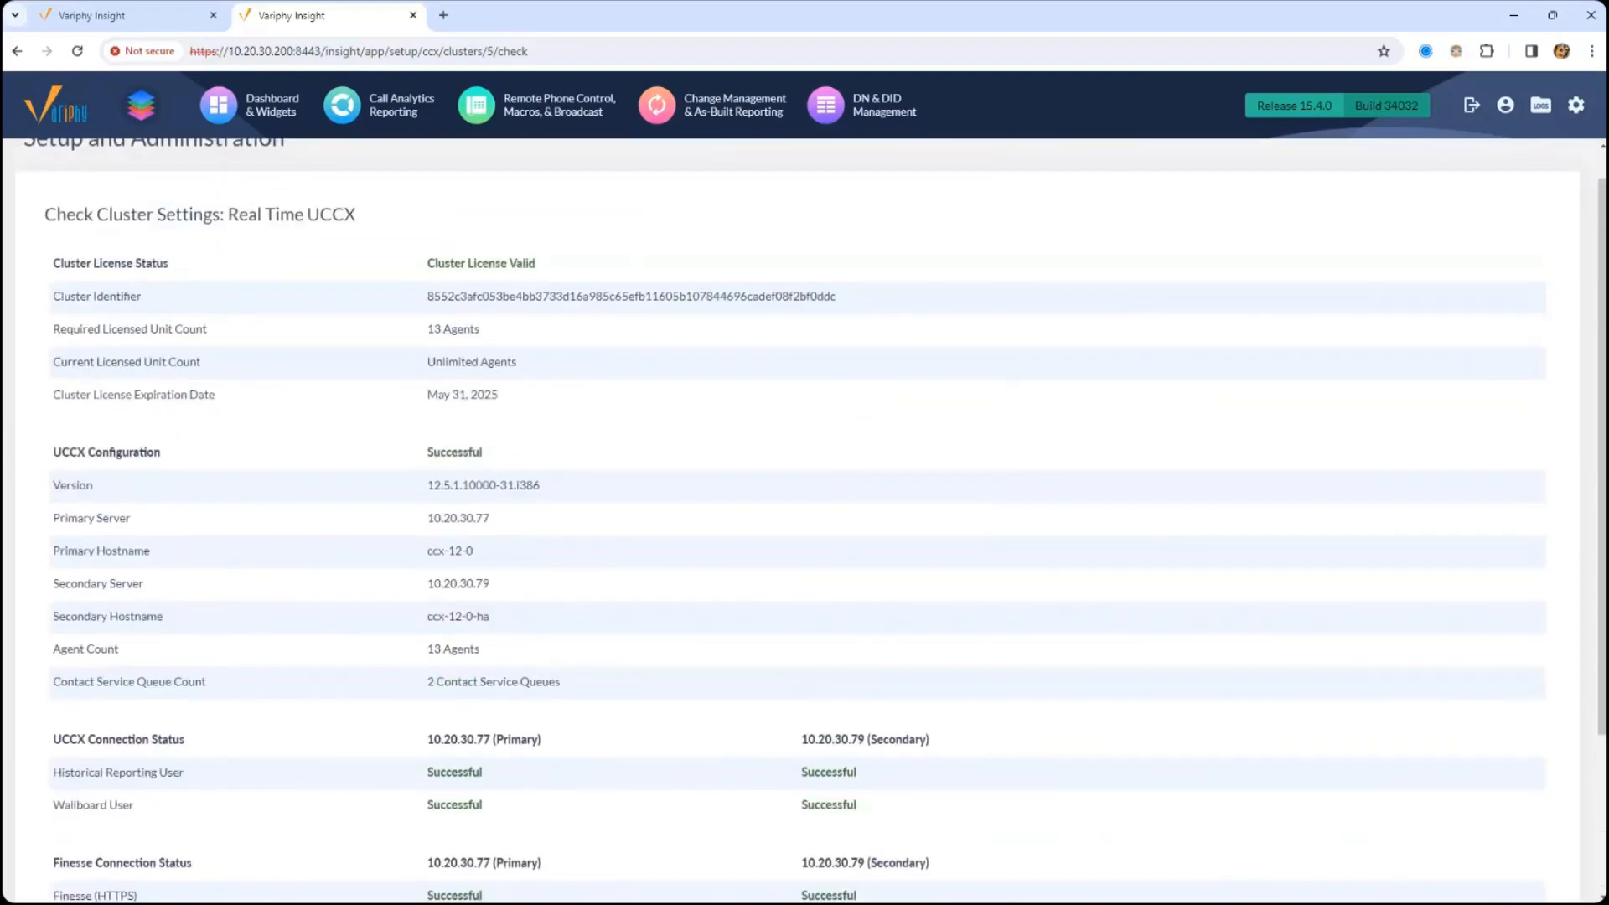
- Open the Log Files page and select insight.log as the log file
click(1541, 109)
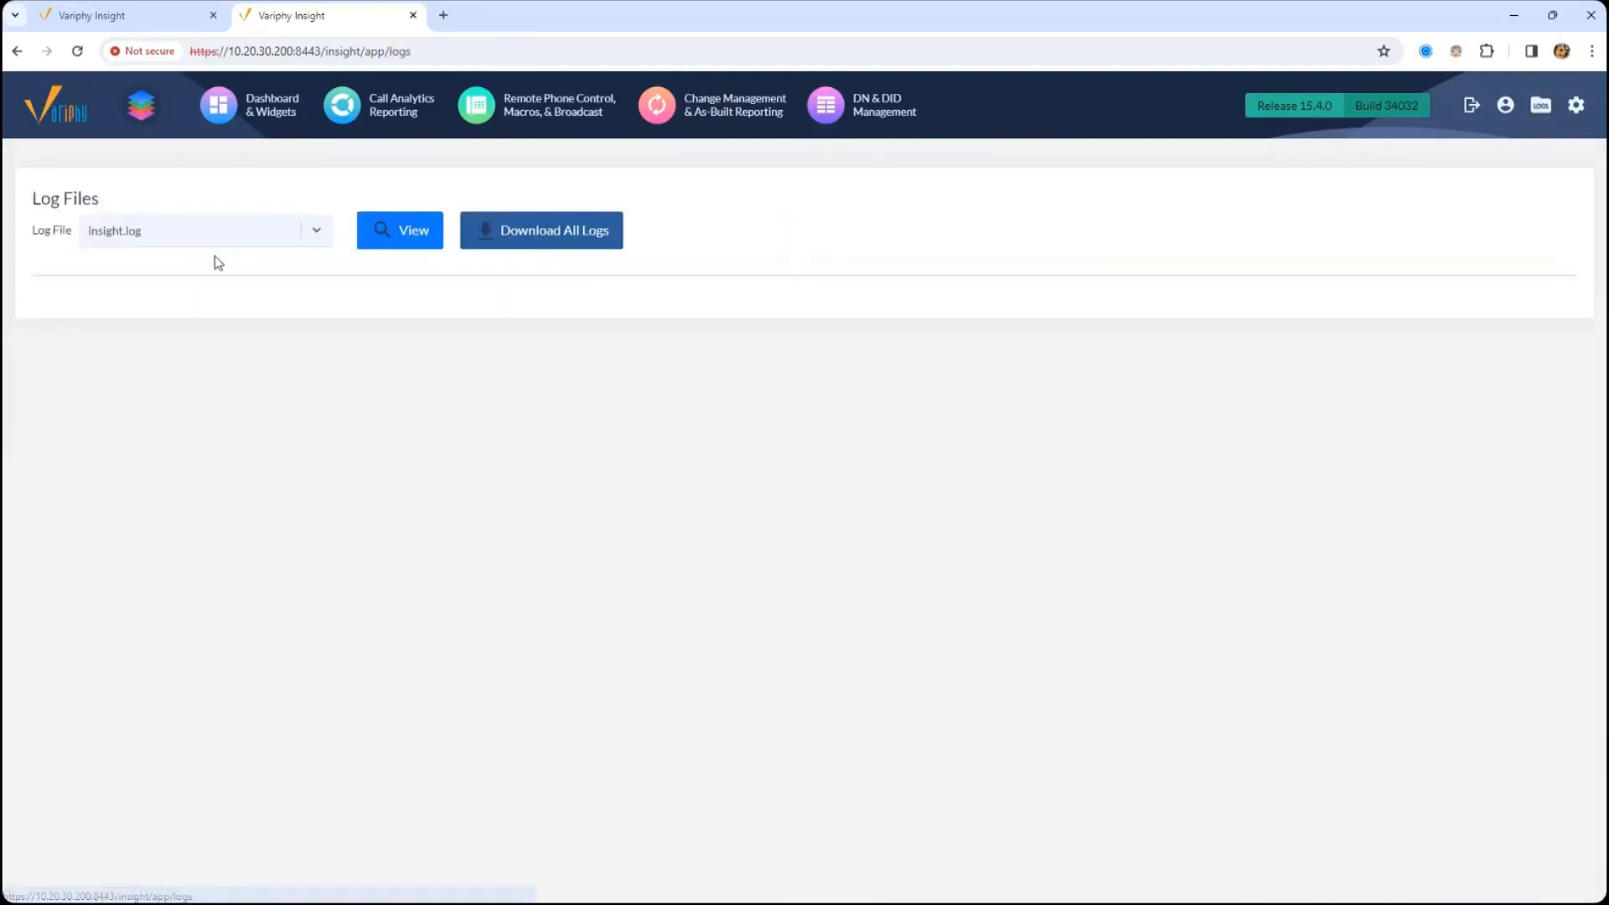
click(216, 238)
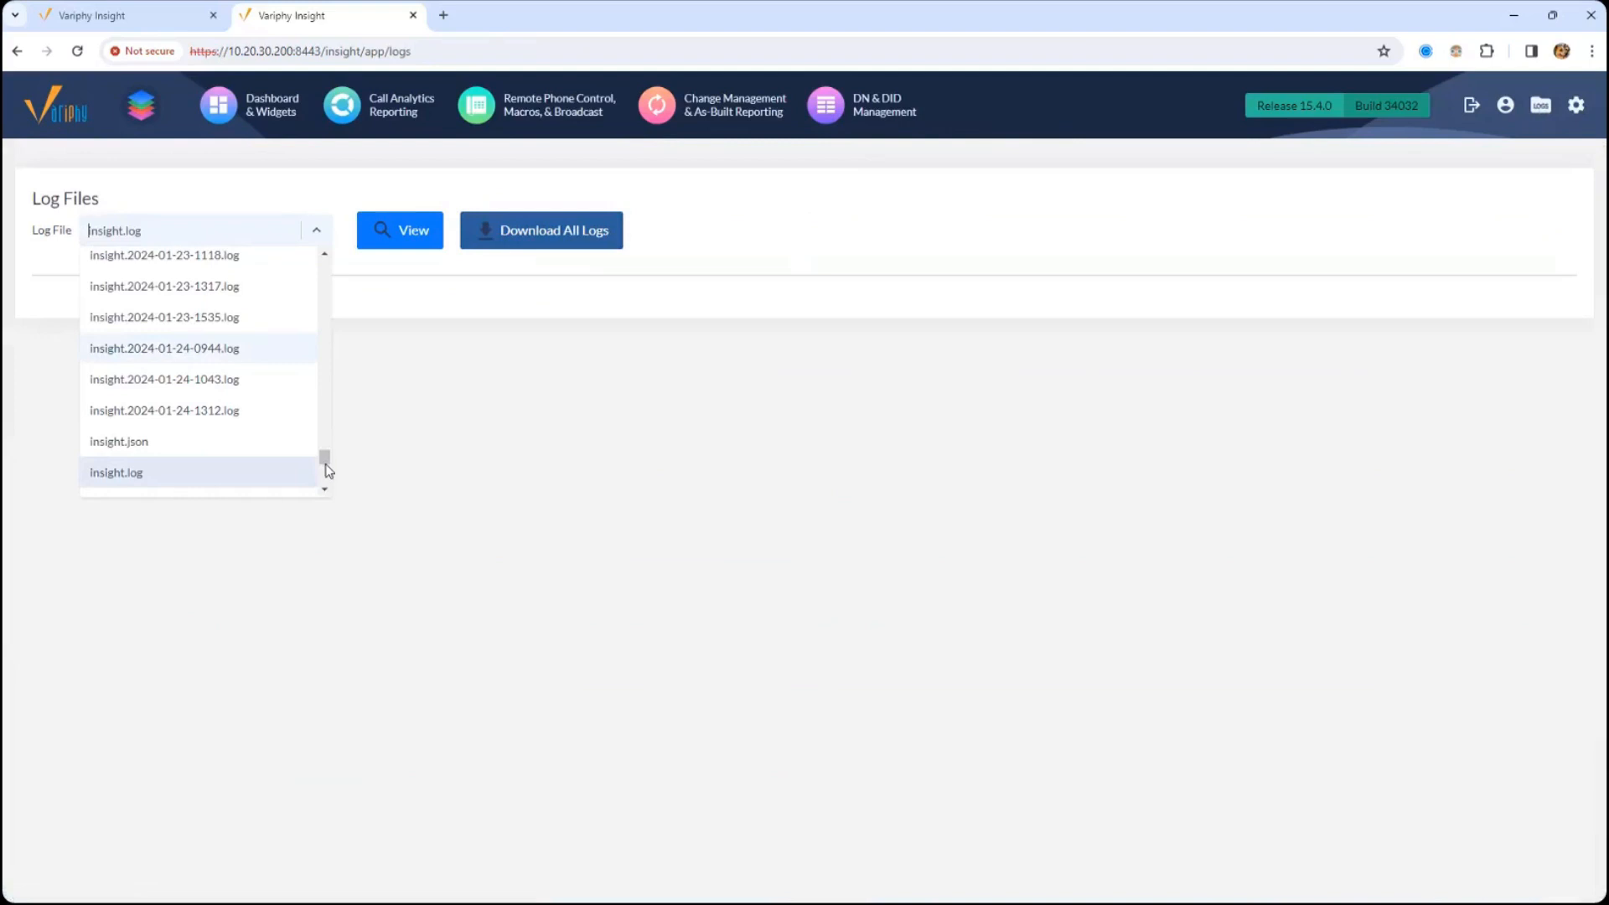
click(176, 476)
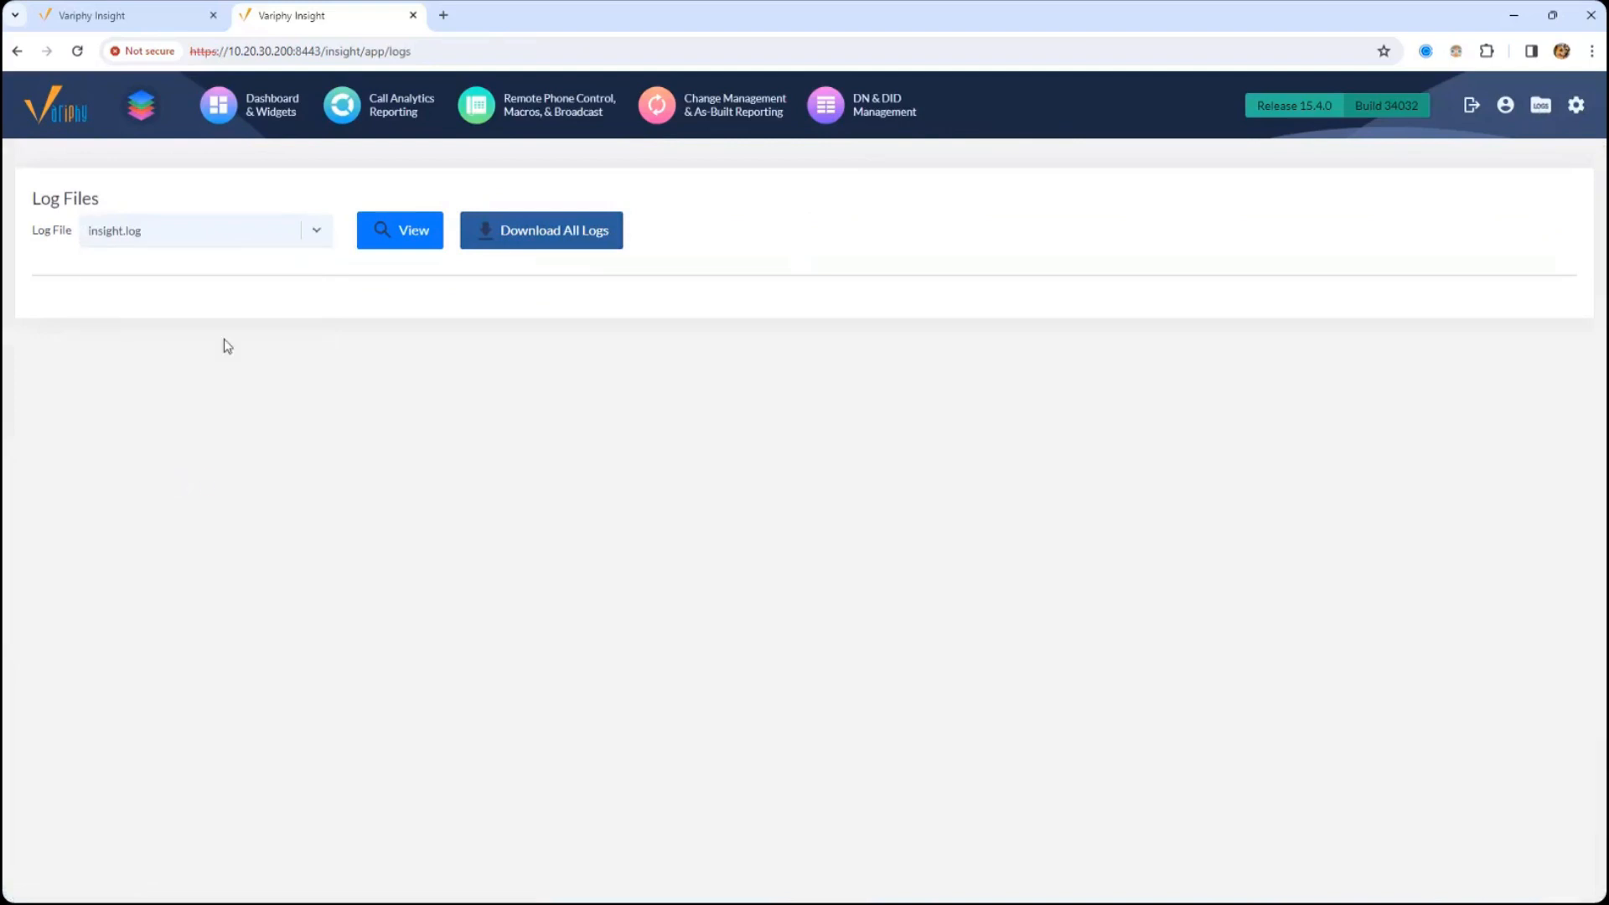
- Select ccx-analytics.log as the log file and request the download of all logs
click(195, 237)
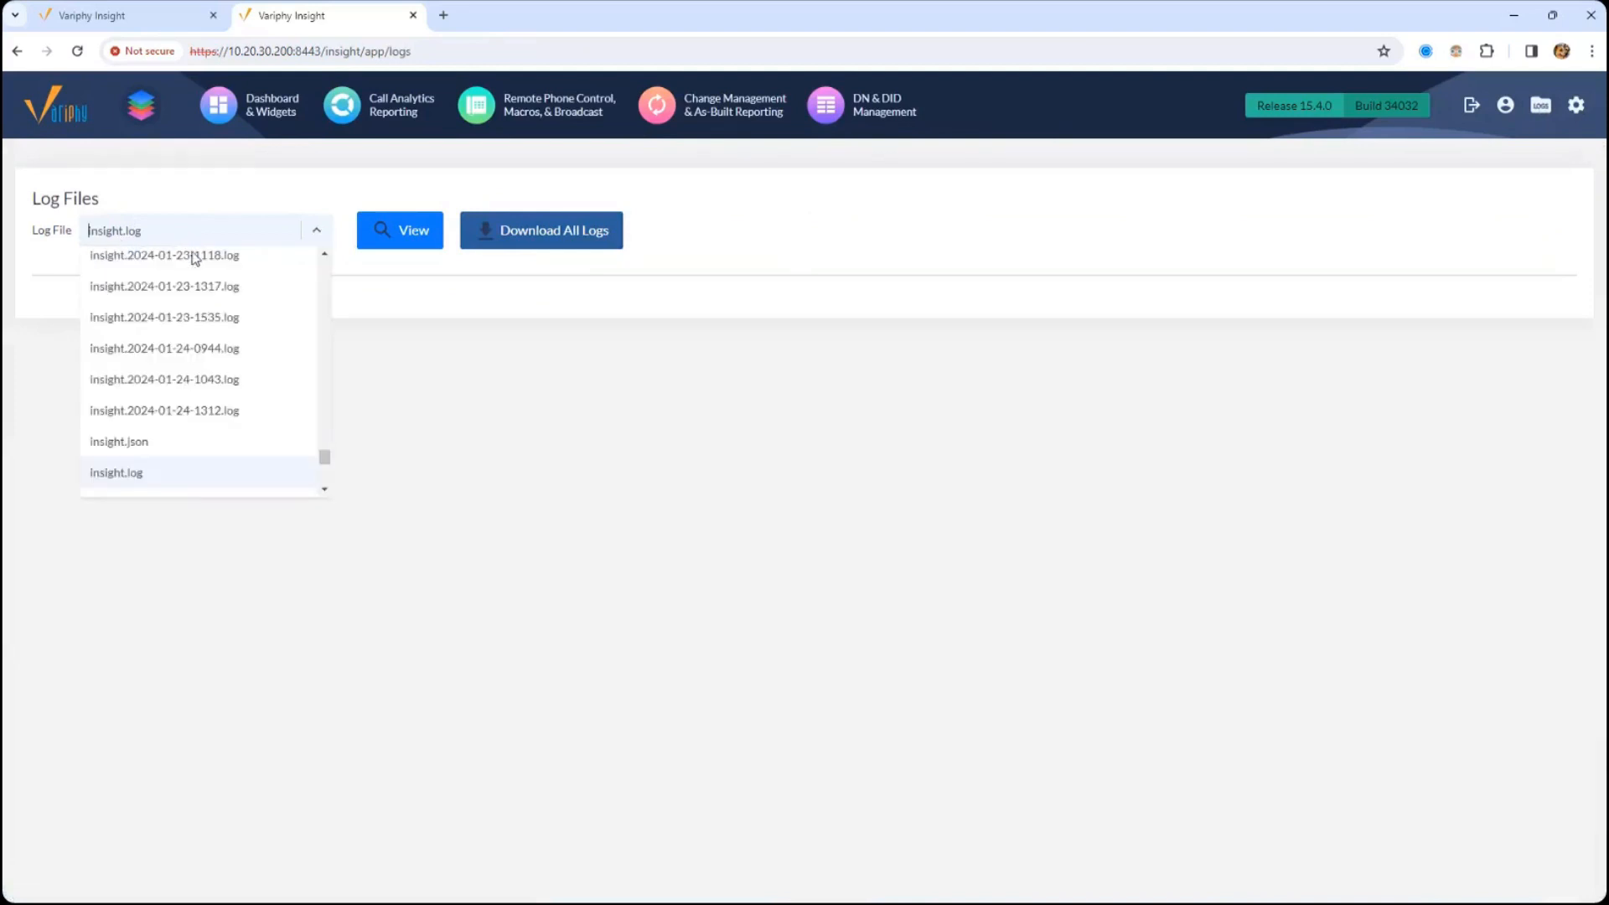
text(ccx-ana)
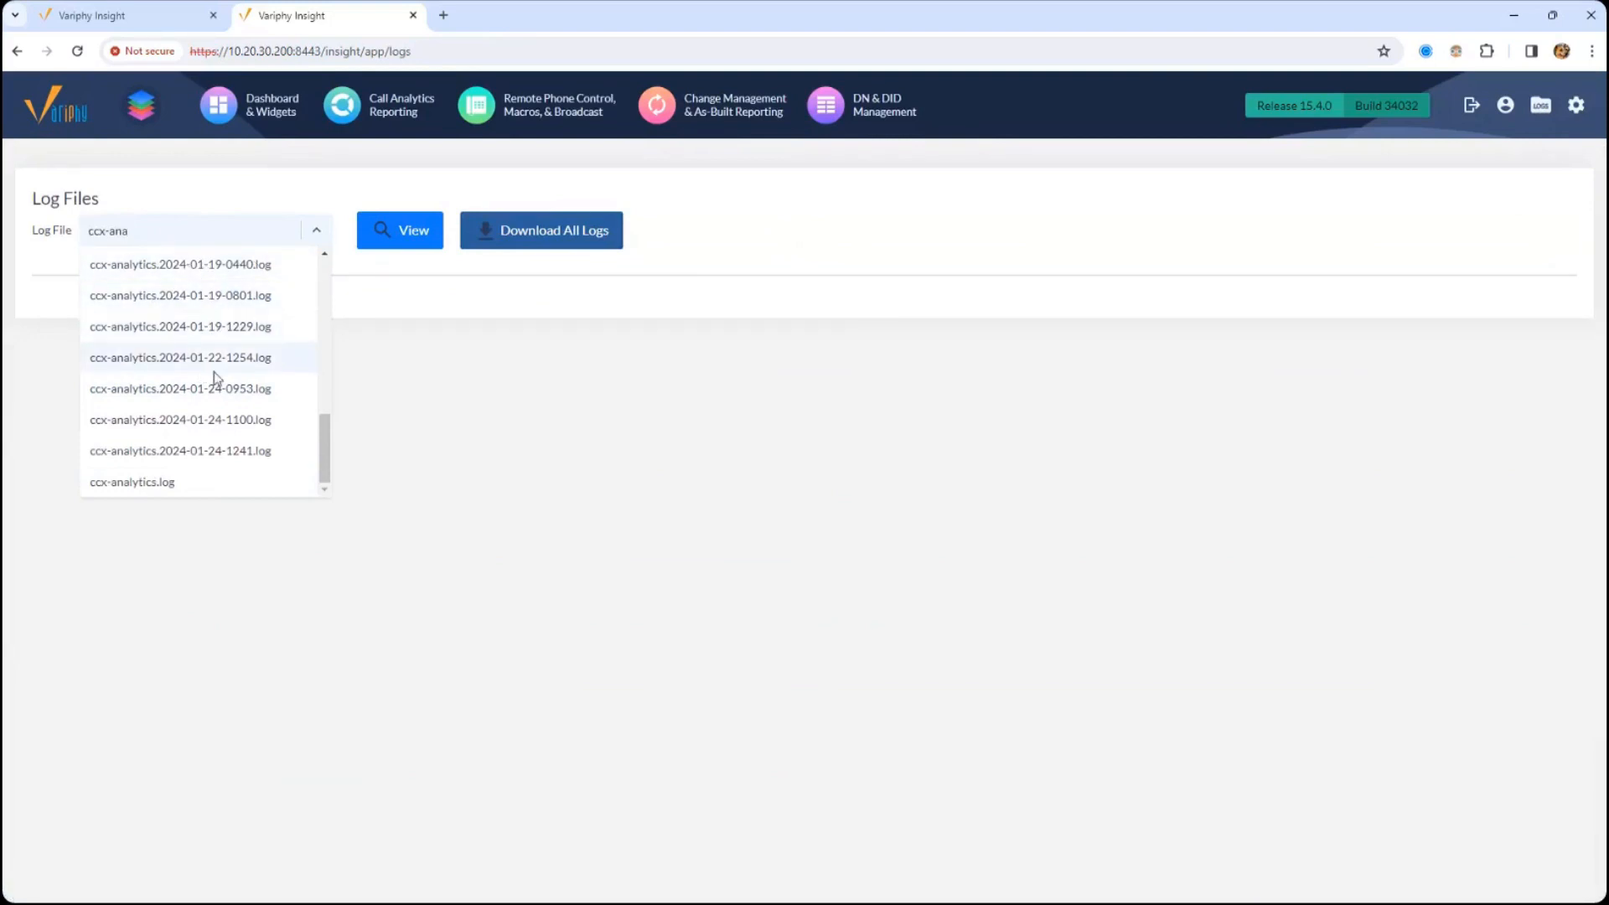
click(169, 485)
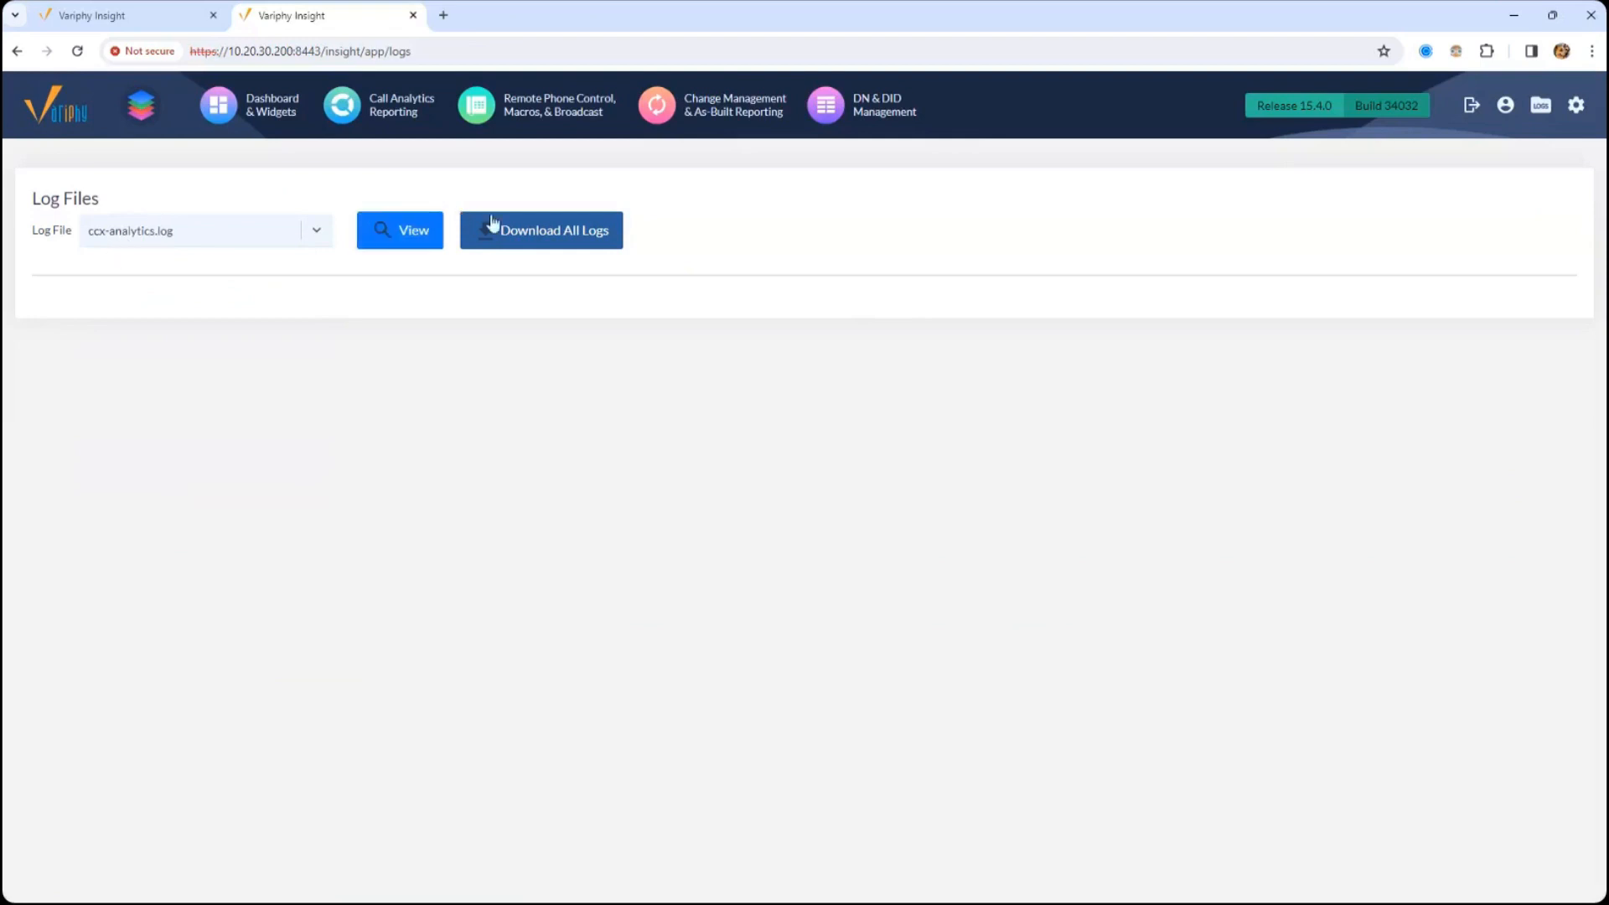
click(576, 233)
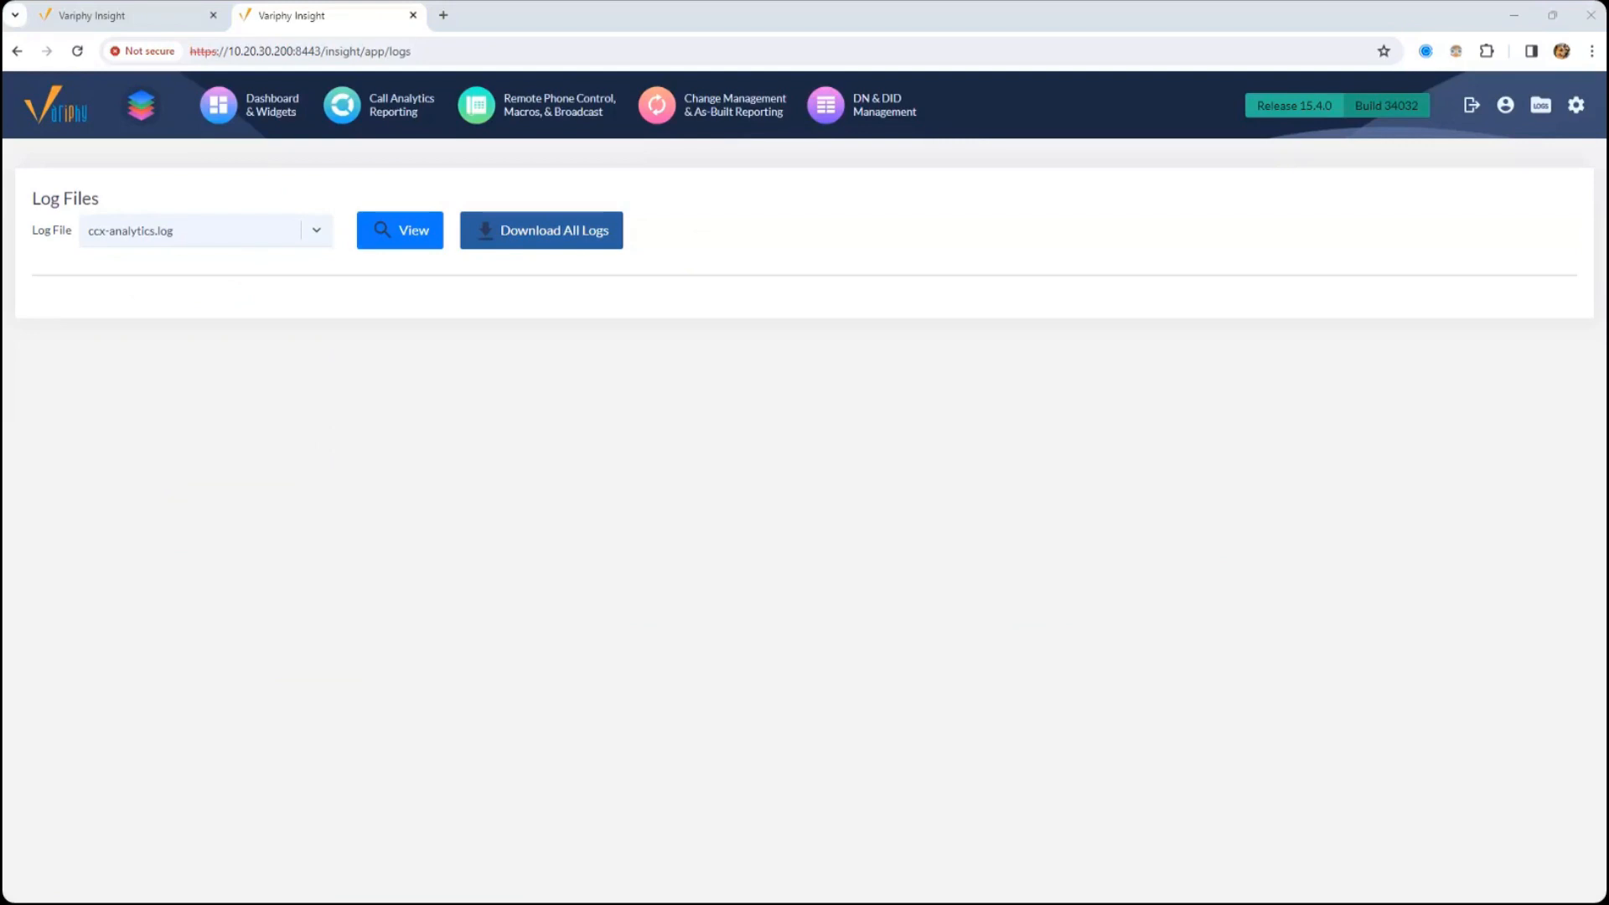
- Switch to TextPad and go to the final entries of insight.log
drag(0, 159, 907, 2)
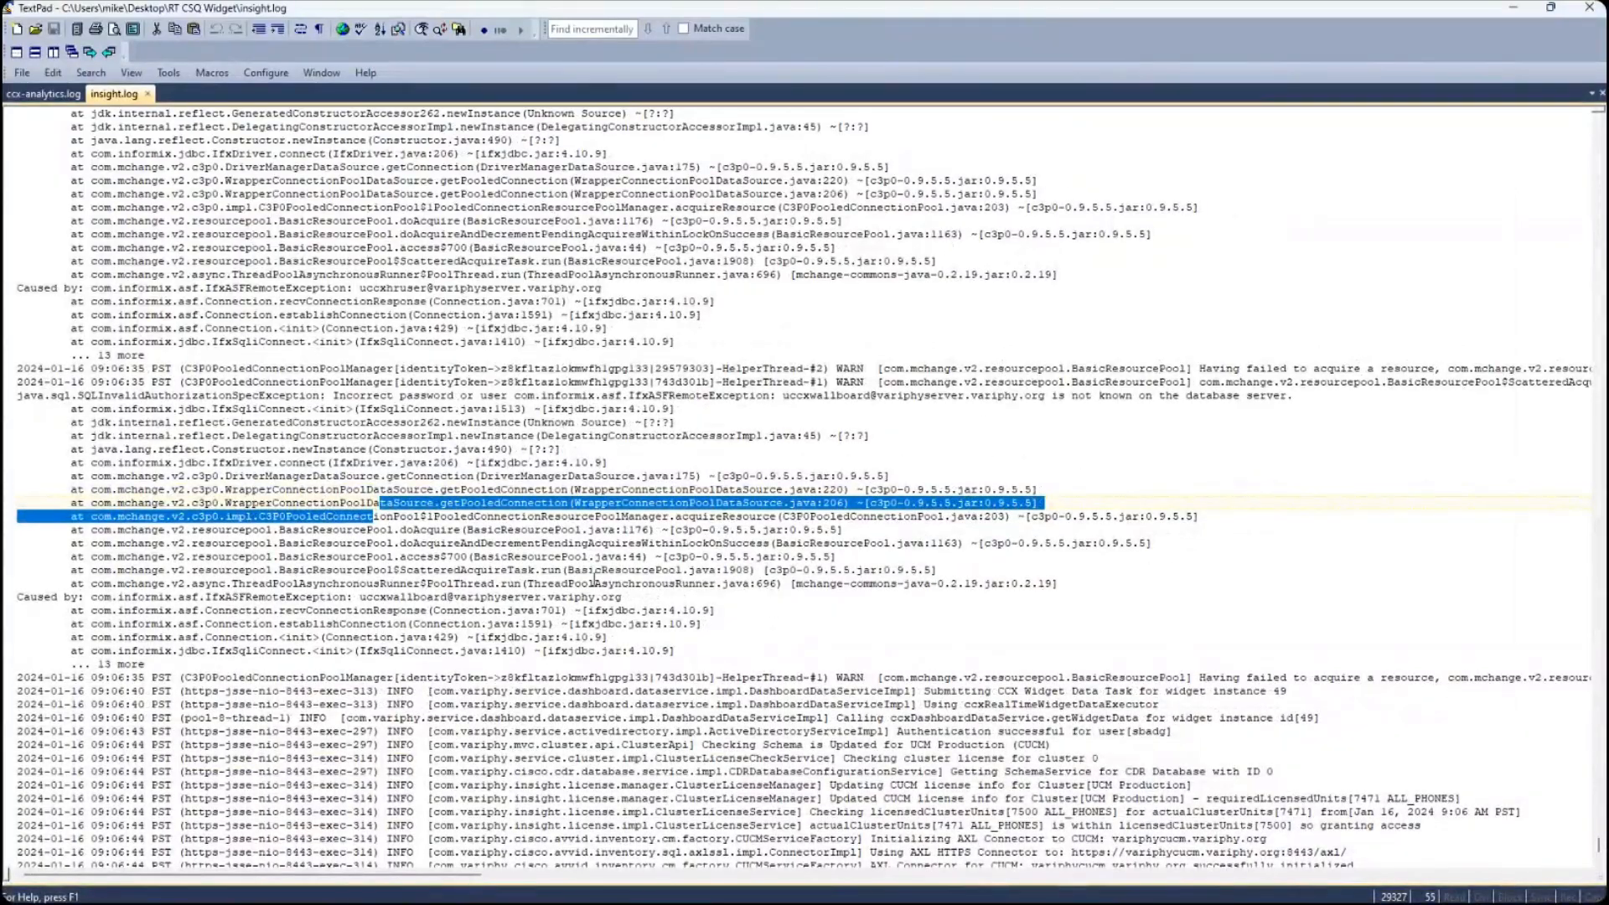
click(622, 677)
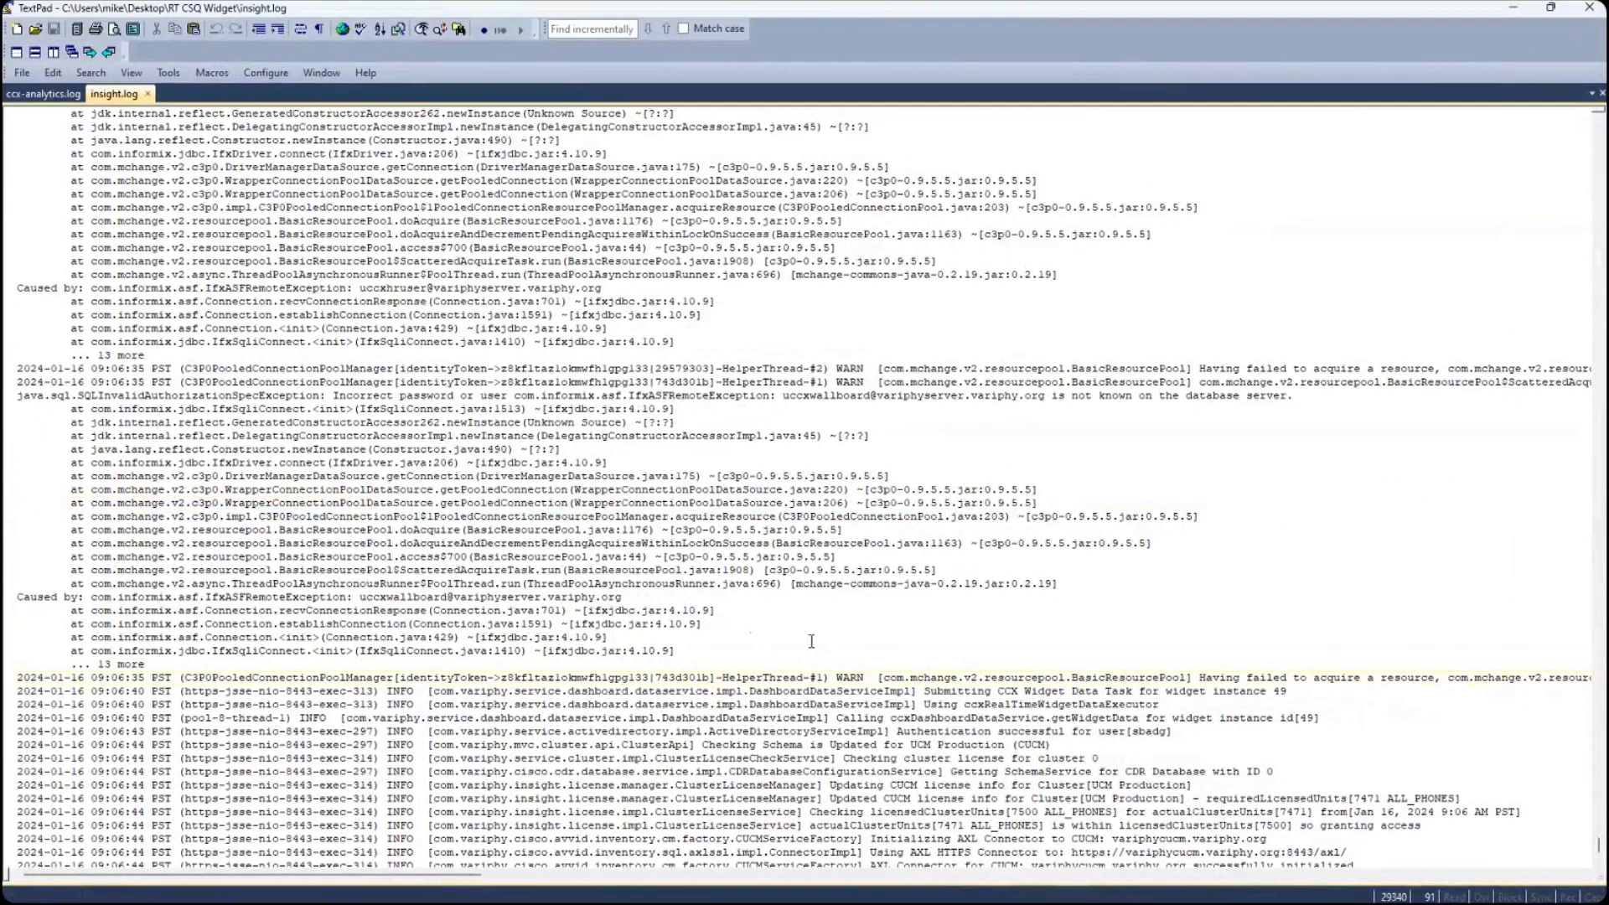
click(874, 798)
drag(1599, 844, 1600, 855)
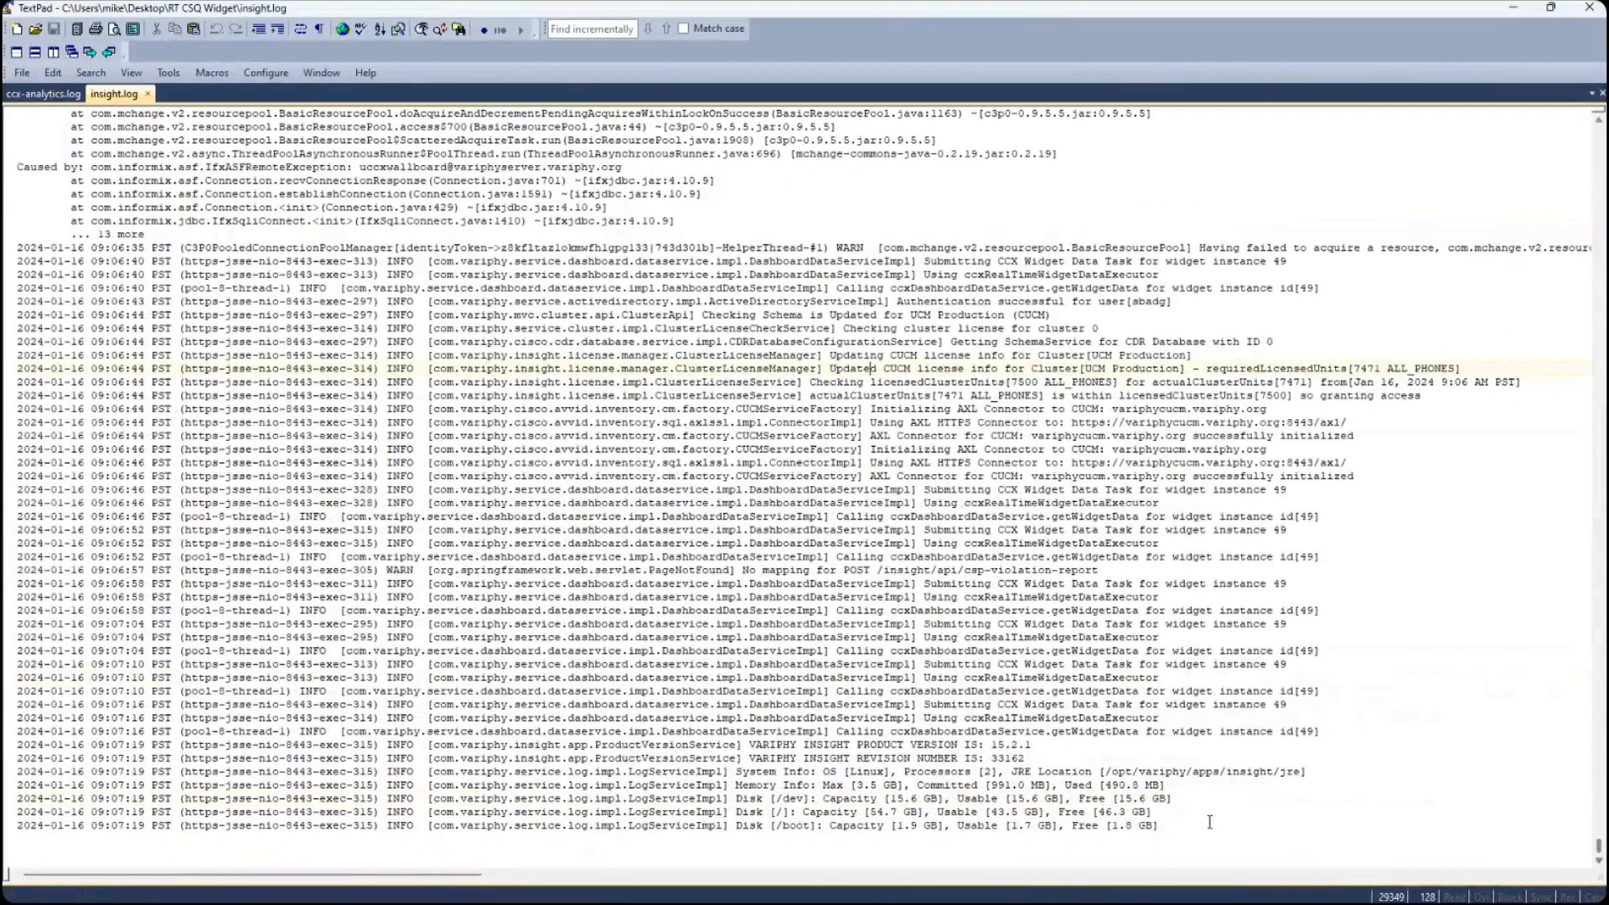
click(1089, 736)
click(1600, 126)
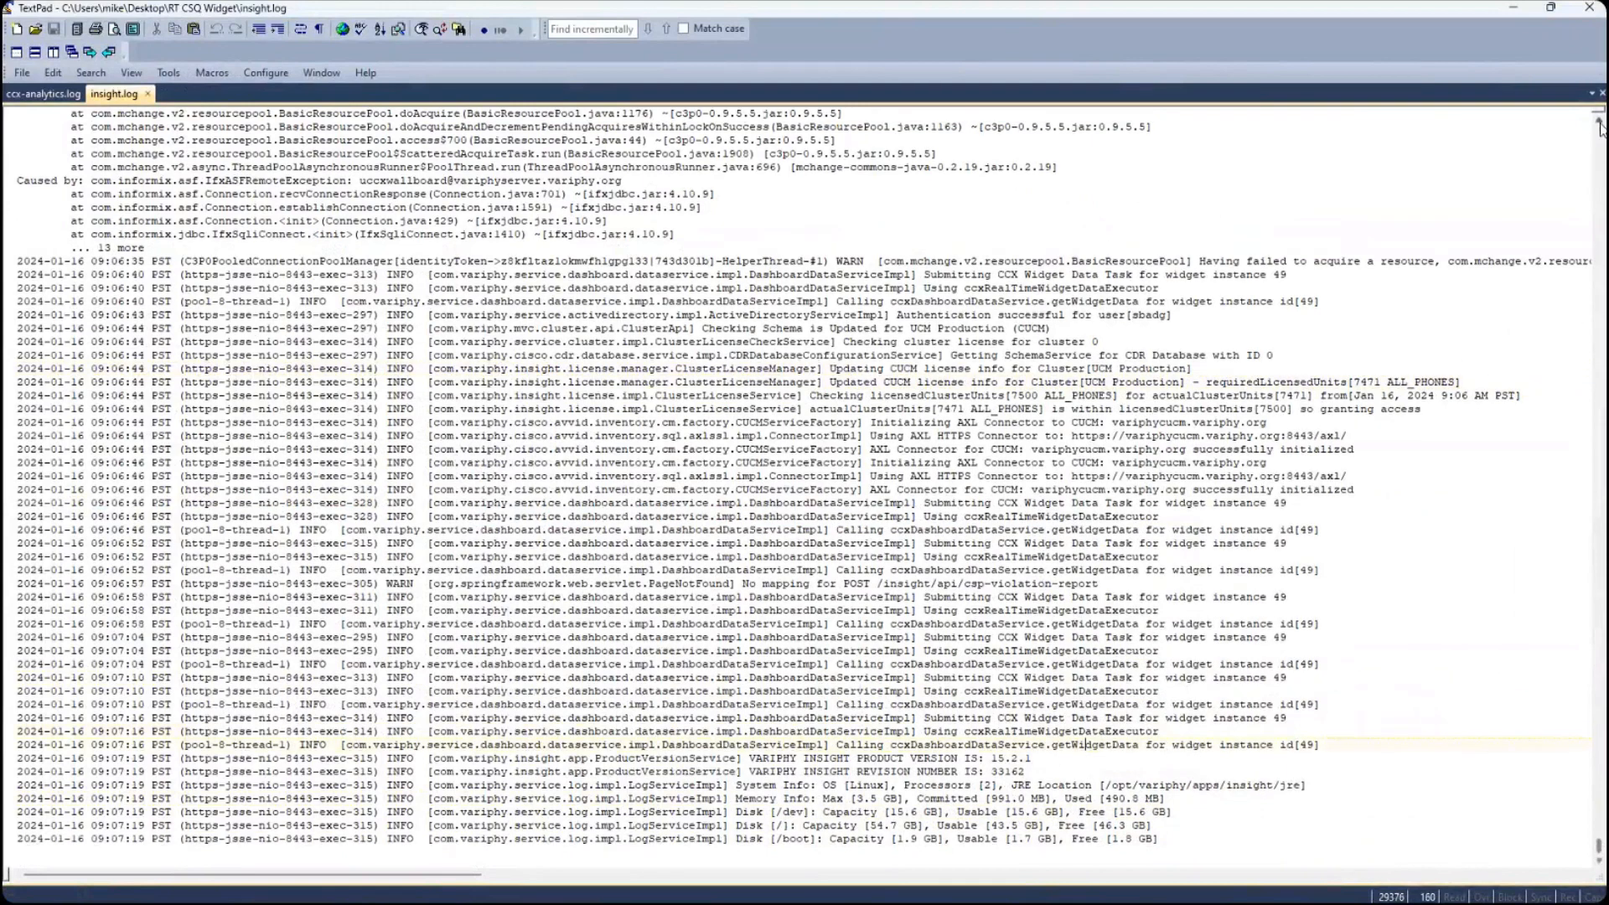
- Examine the INFO and WARN severity levels of the latest insight.log entries
click(569, 677)
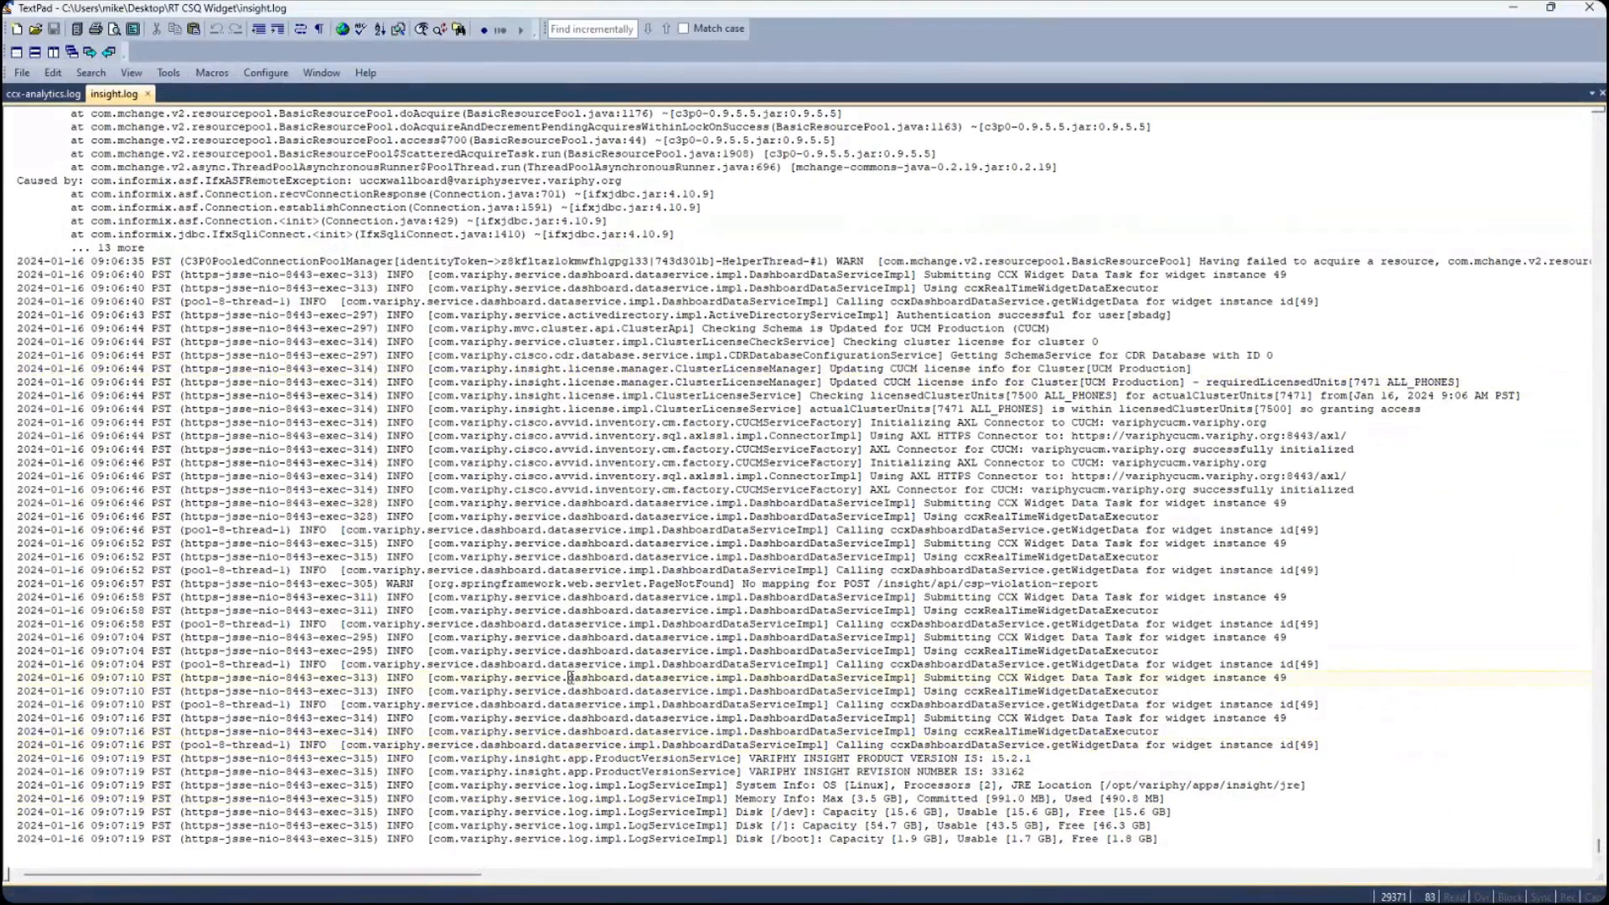
double_click(392, 316)
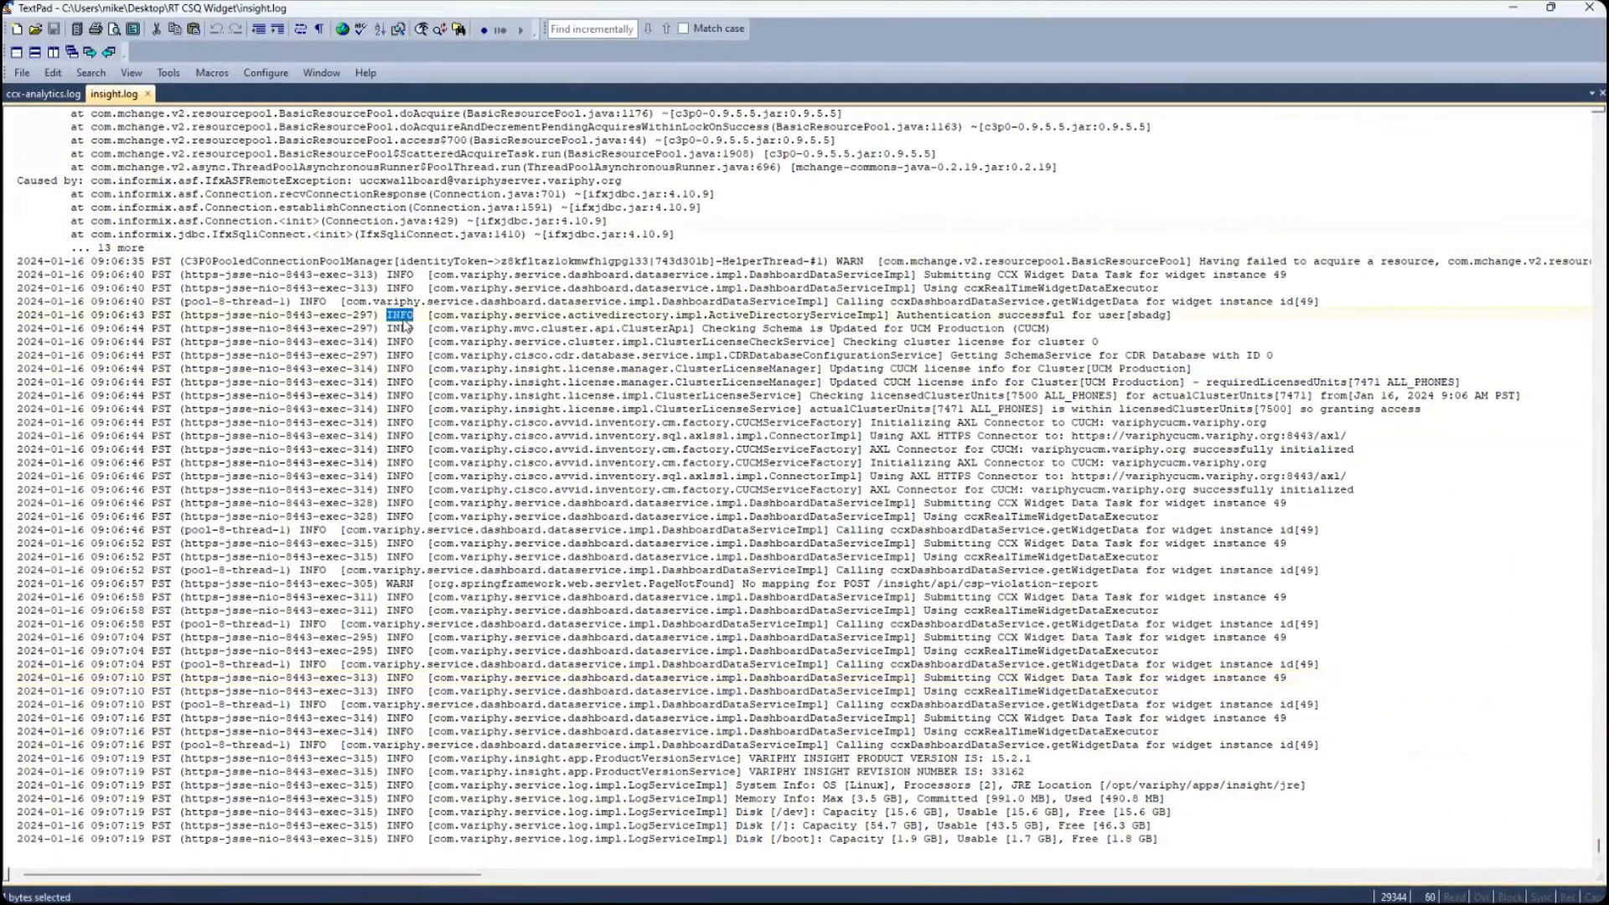
double_click(403, 328)
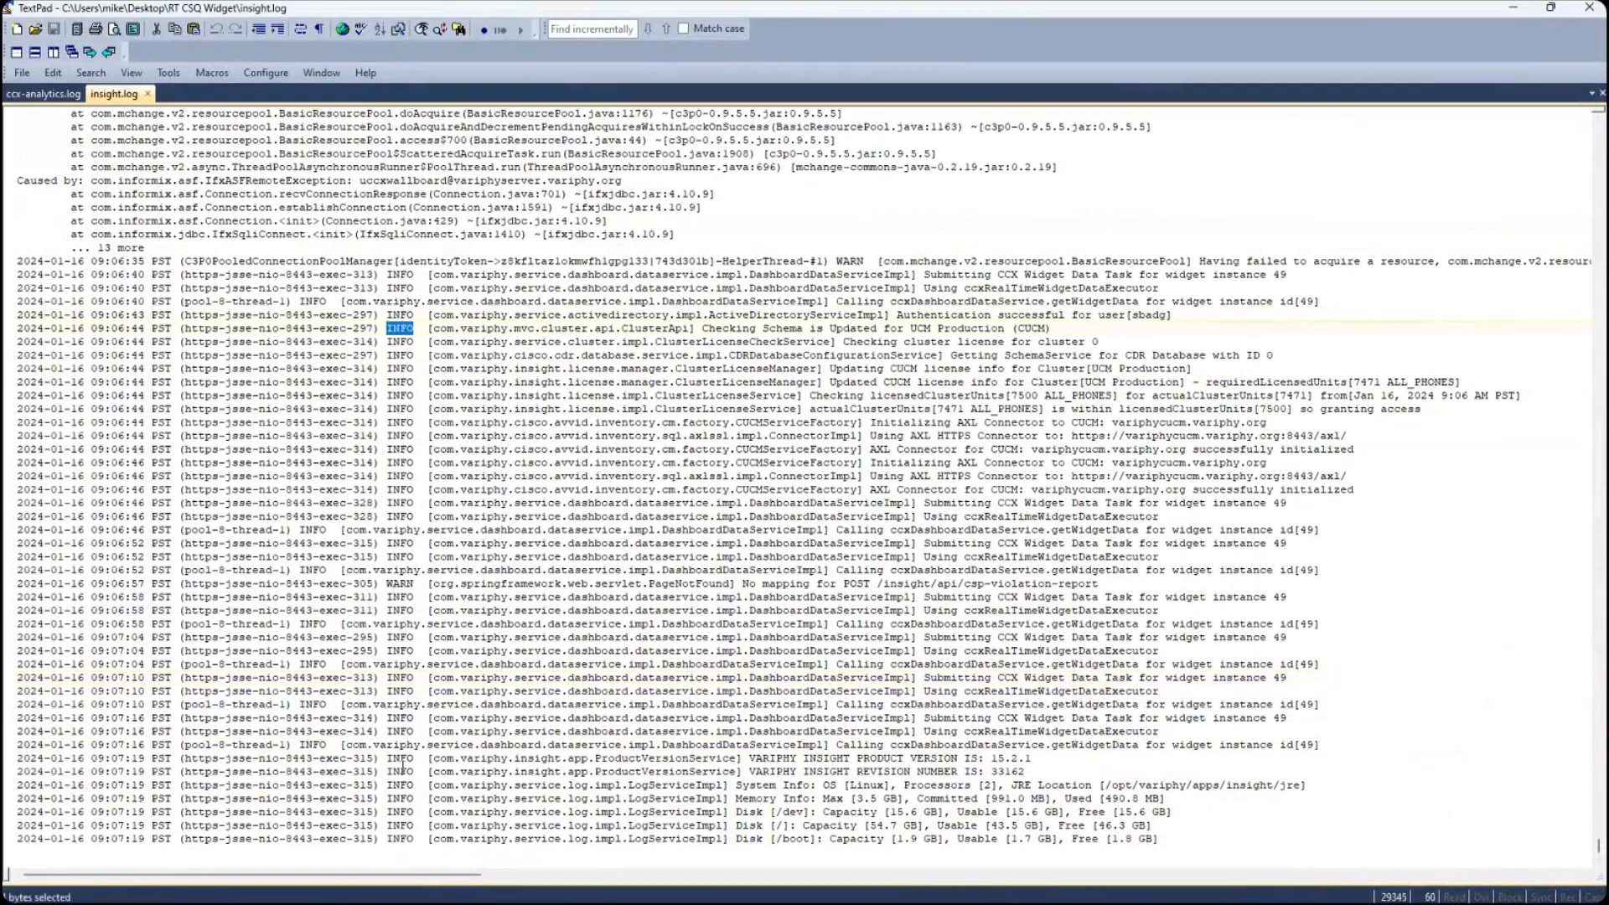
double_click(401, 583)
click(407, 572)
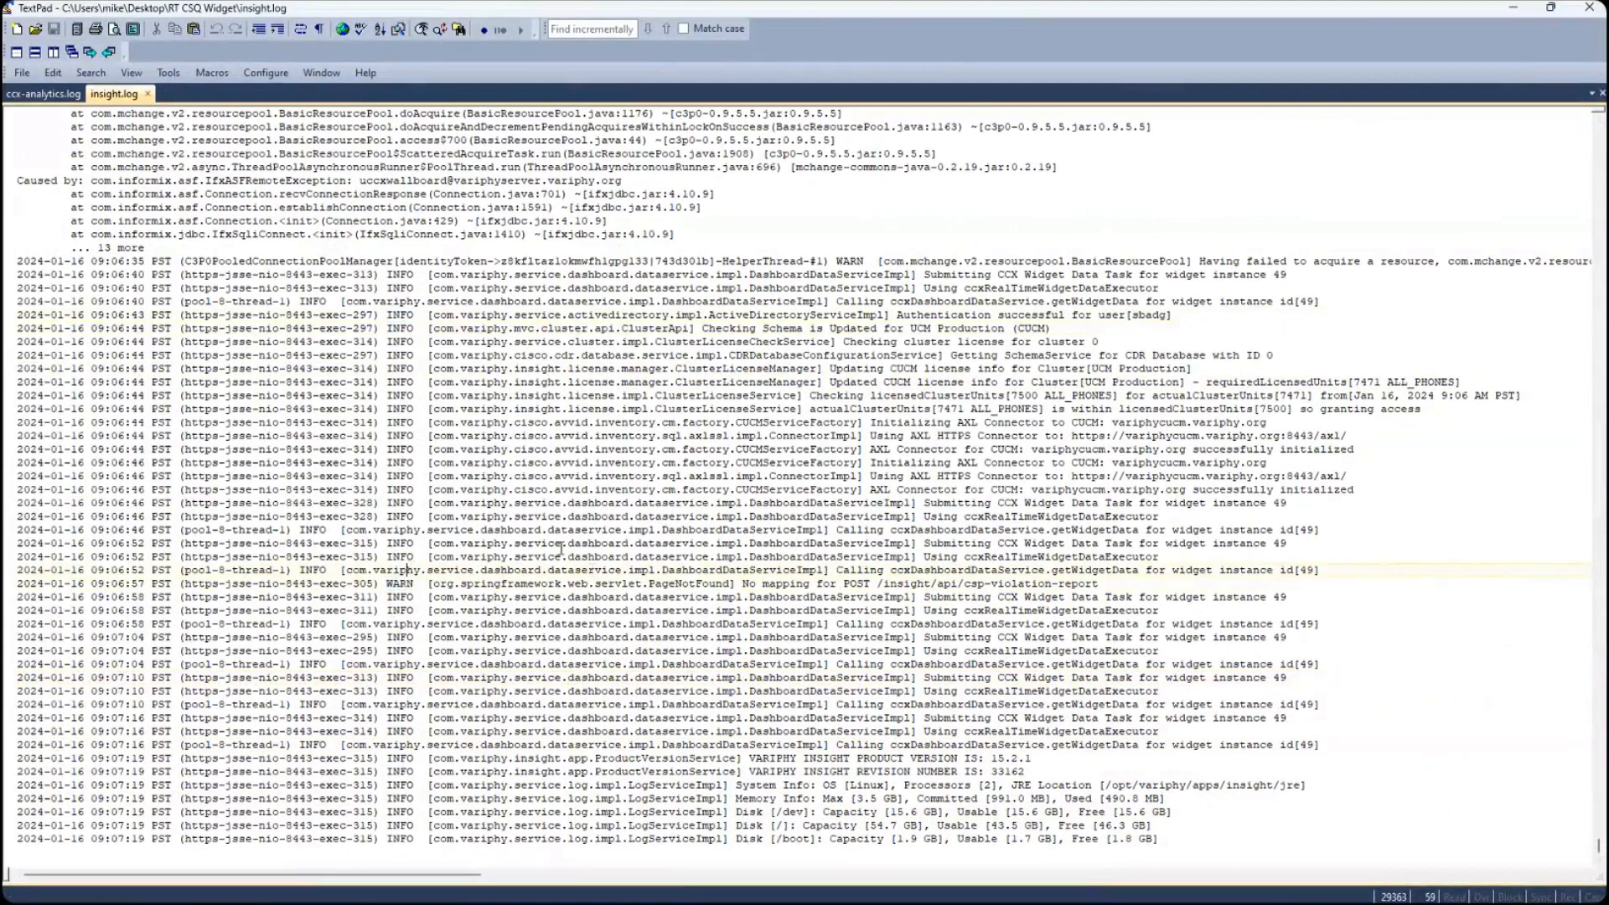
- Examine the indented stack-trace lines and the incorrect password or user message for the wallboard user in insight.log
key(Up)
key(Up)
key(Up)
key(Up)
key(Up)
key(Up)
key(Up)
key(Up)
key(Up)
key(Up)
key(Up)
key(Up)
key(Up)
key(Up)
key(Up)
key(Up)
key(Up)
key(Up)
key(Up)
key(Up)
key(Up)
key(Up)
key(Up)
key(Up)
key(Up)
key(Up)
key(Up)
key(Up)
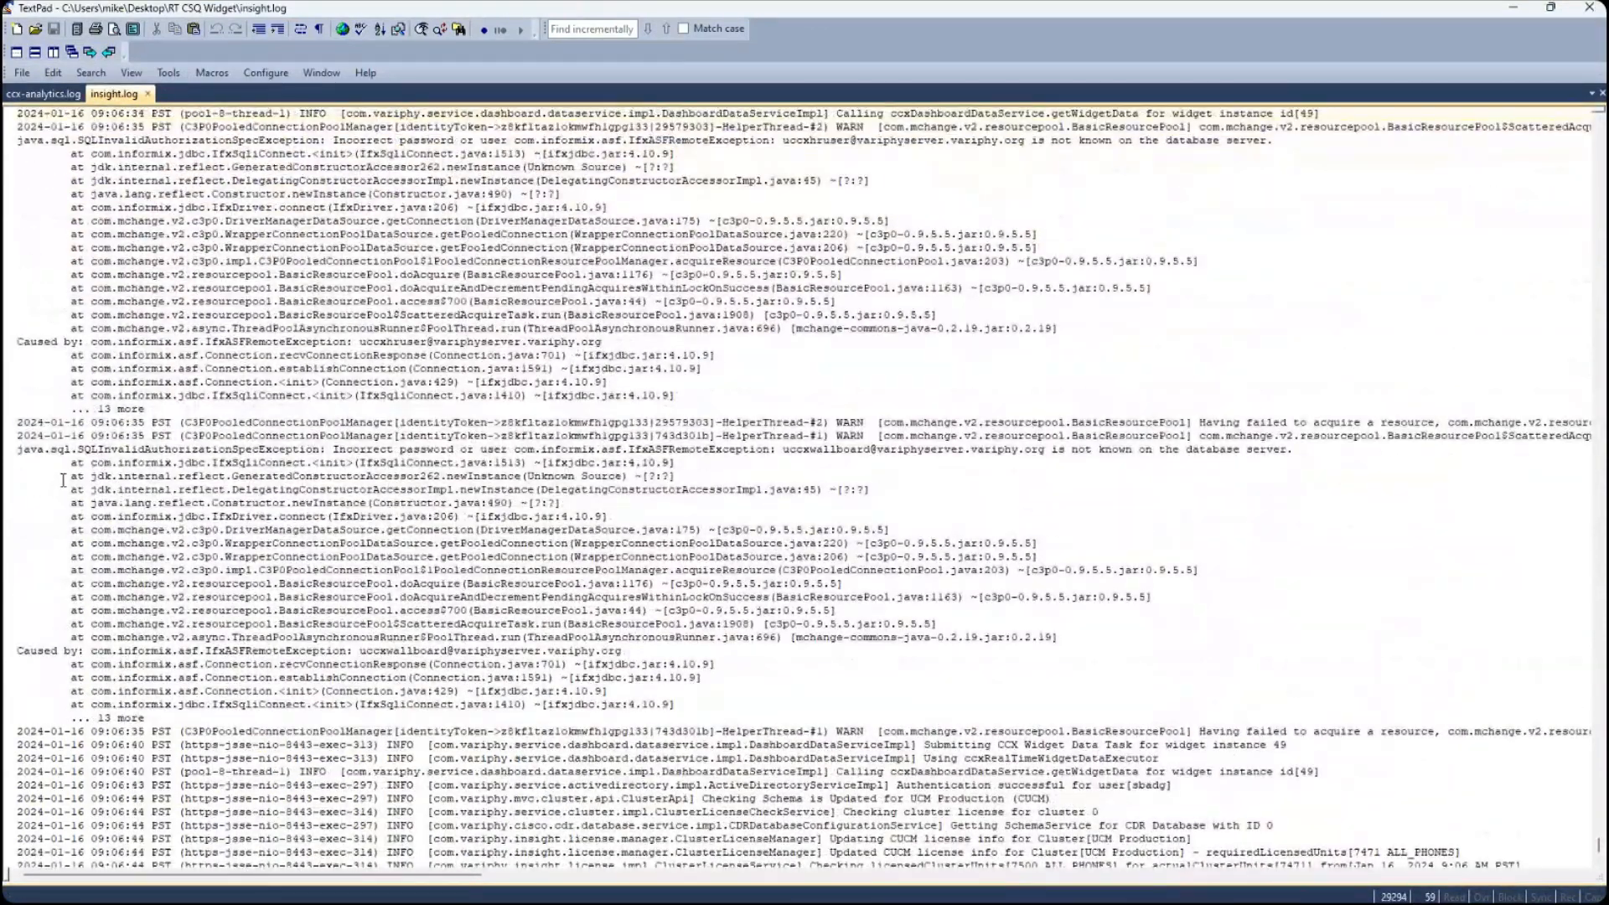
drag(20, 467, 72, 469)
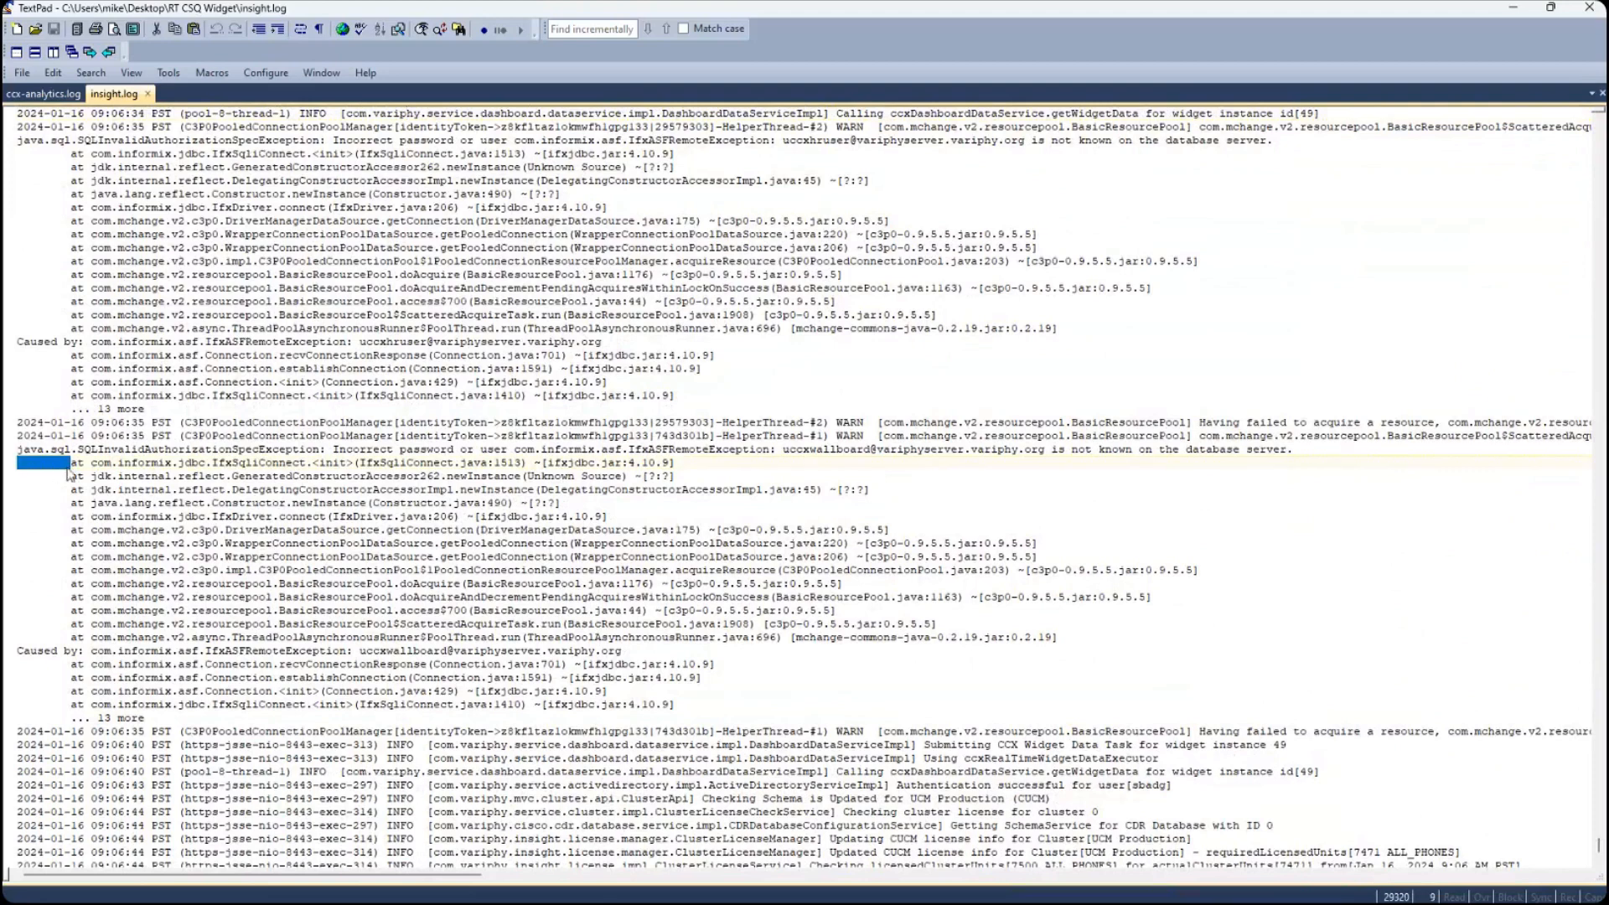
double_click(76, 466)
double_click(75, 477)
click(75, 489)
click(77, 504)
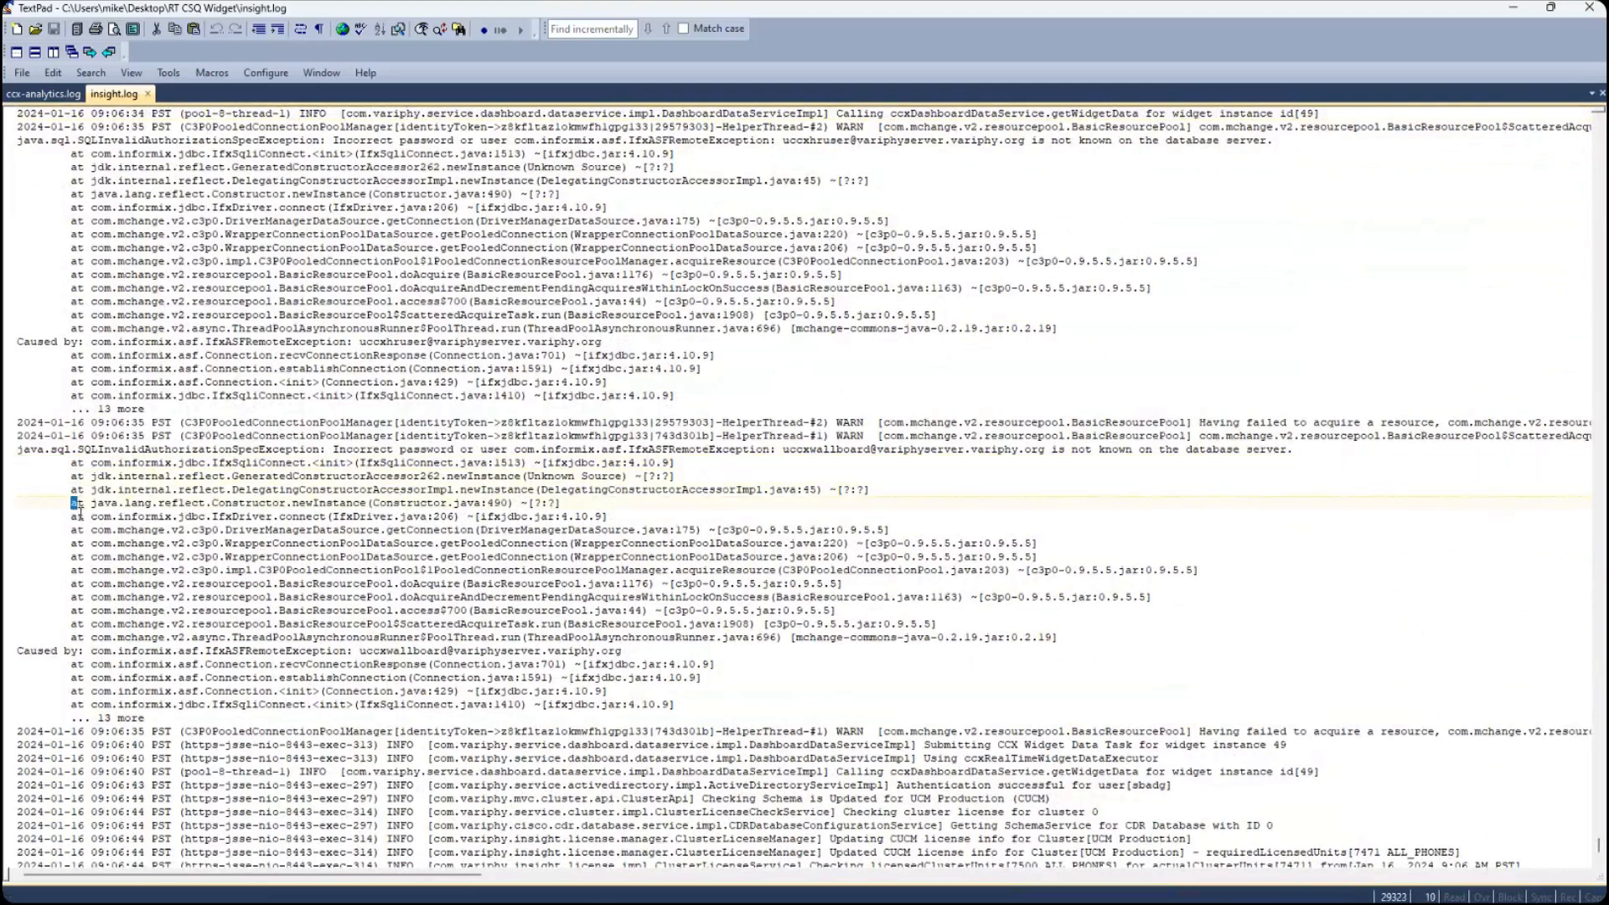
double_click(79, 532)
click(80, 544)
click(79, 570)
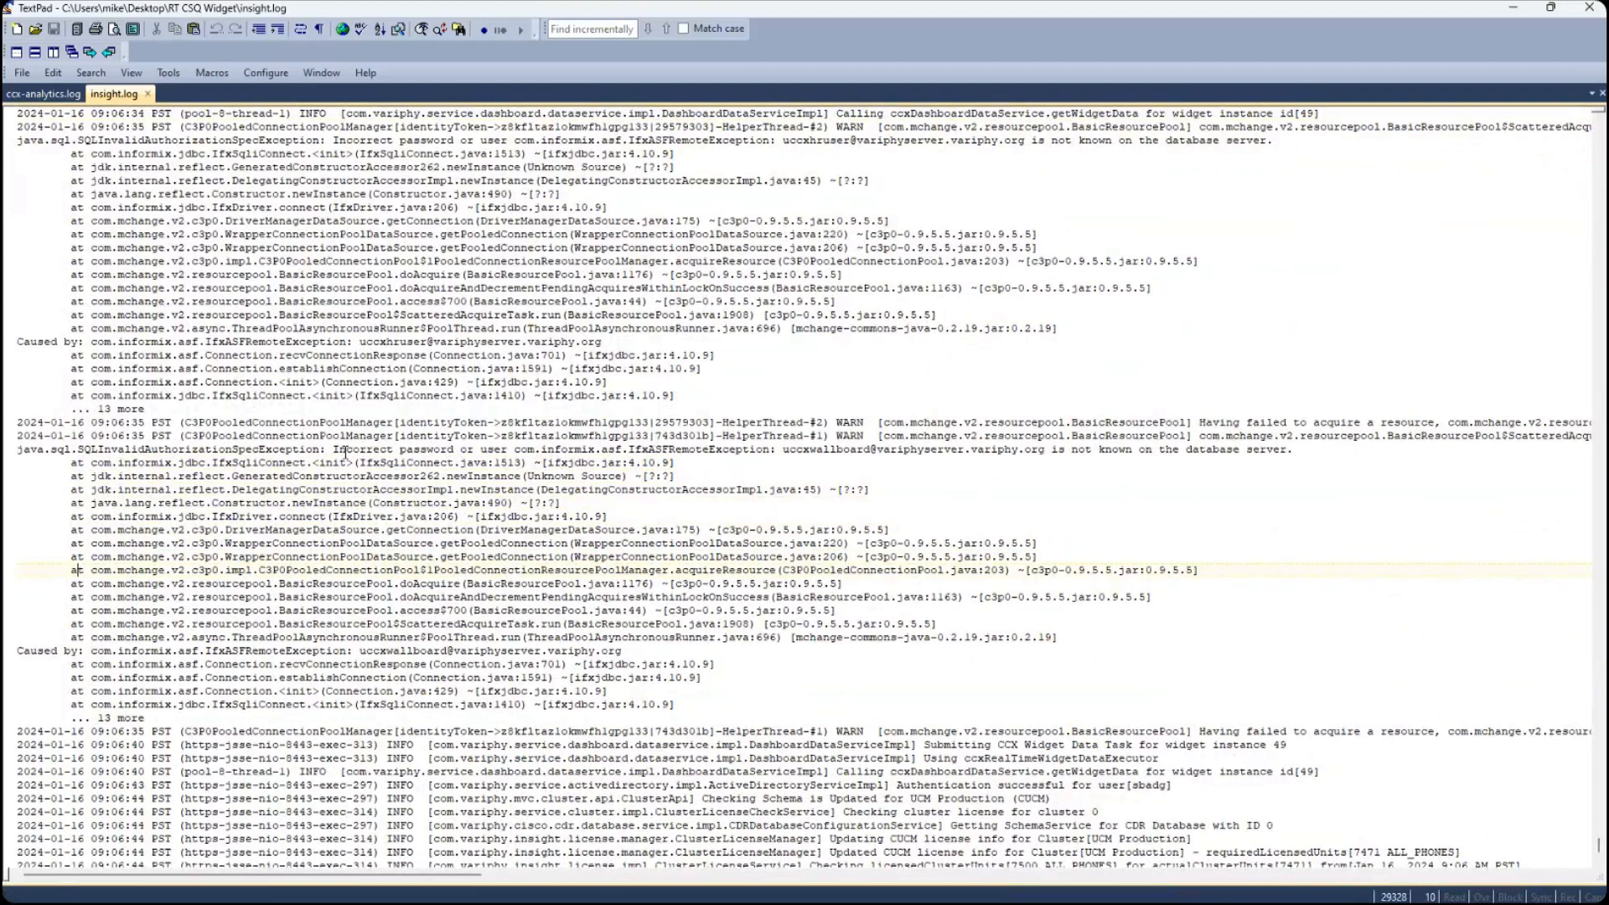
drag(334, 452, 1207, 452)
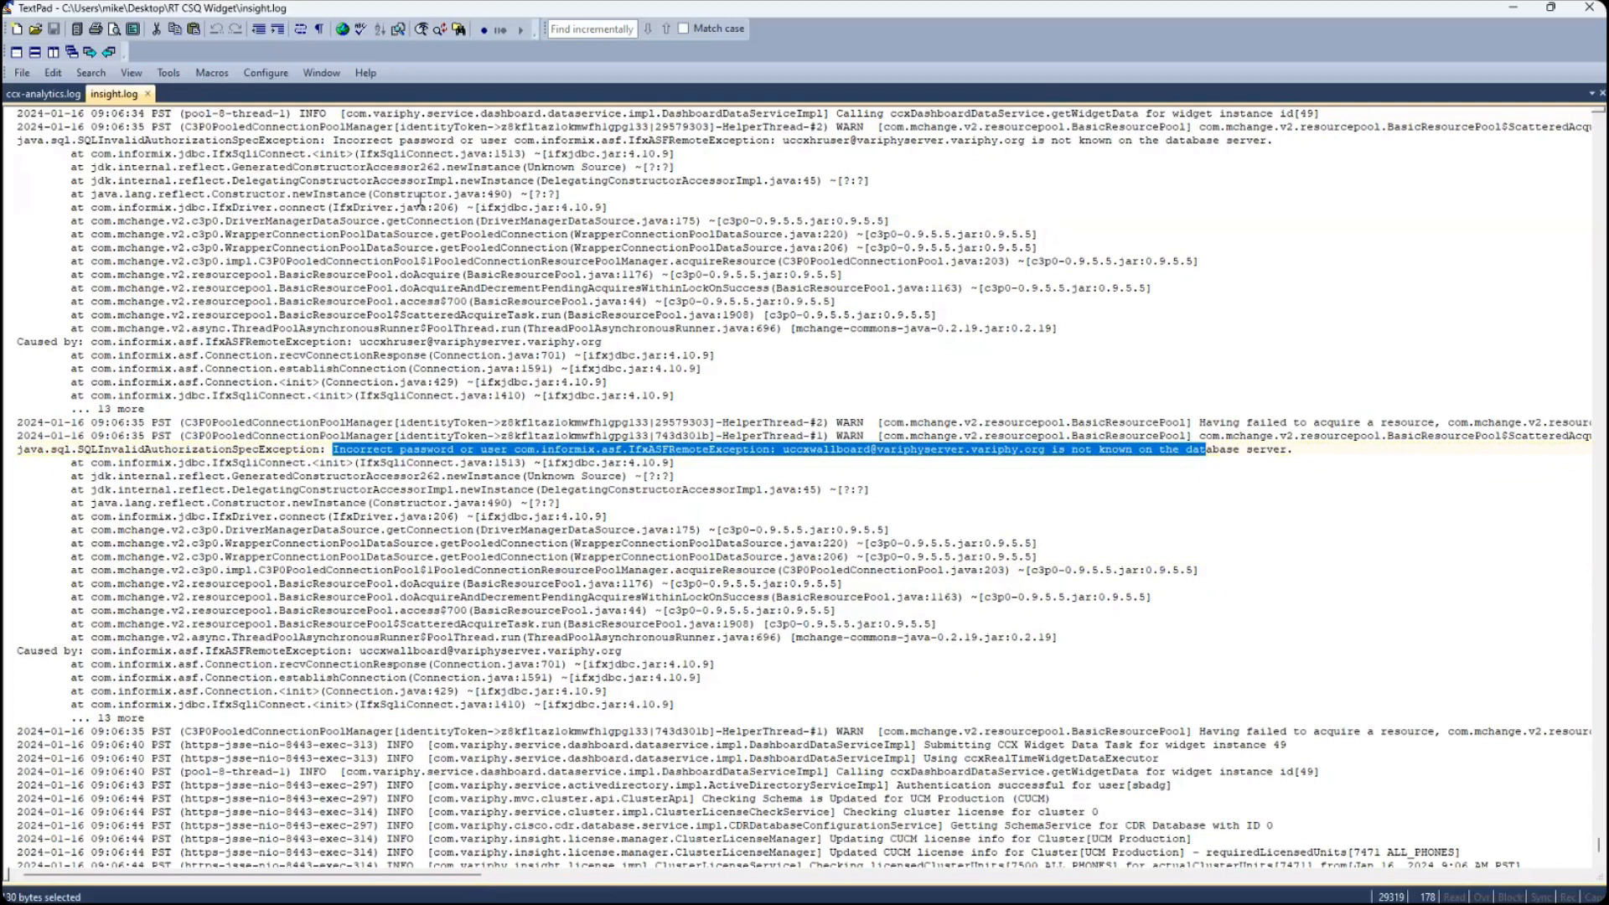
drag(421, 193, 543, 274)
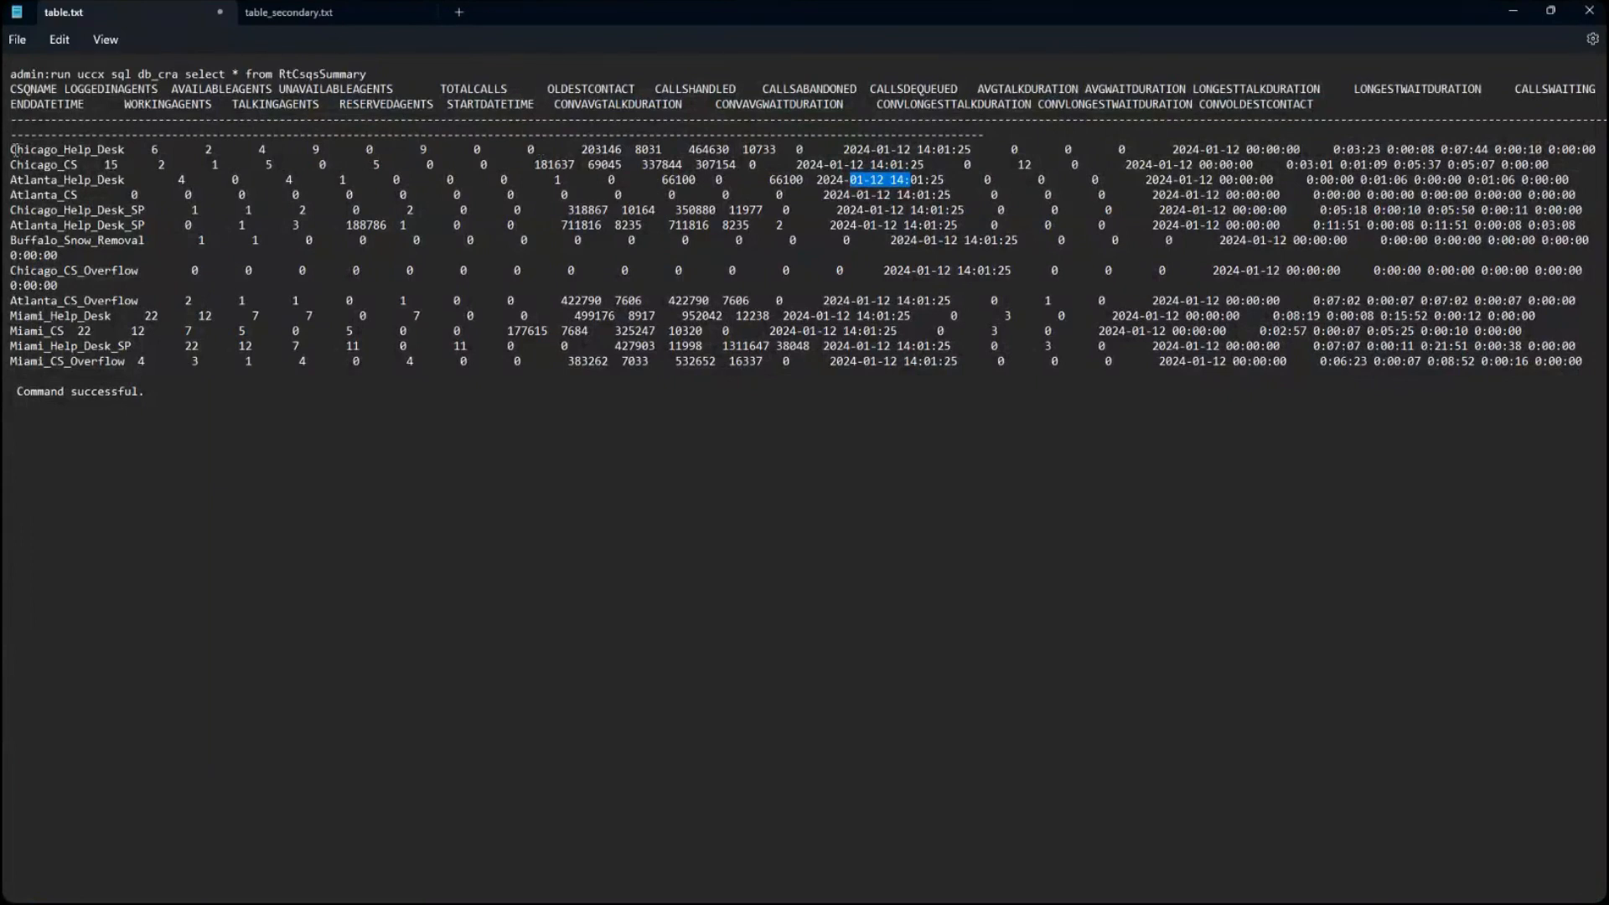
- Delete all CSQ data rows from the RtCsqsSummary output in Notepad's table.txt, and return to the Variphy Insight dashboard
drag(11, 149, 1588, 366)
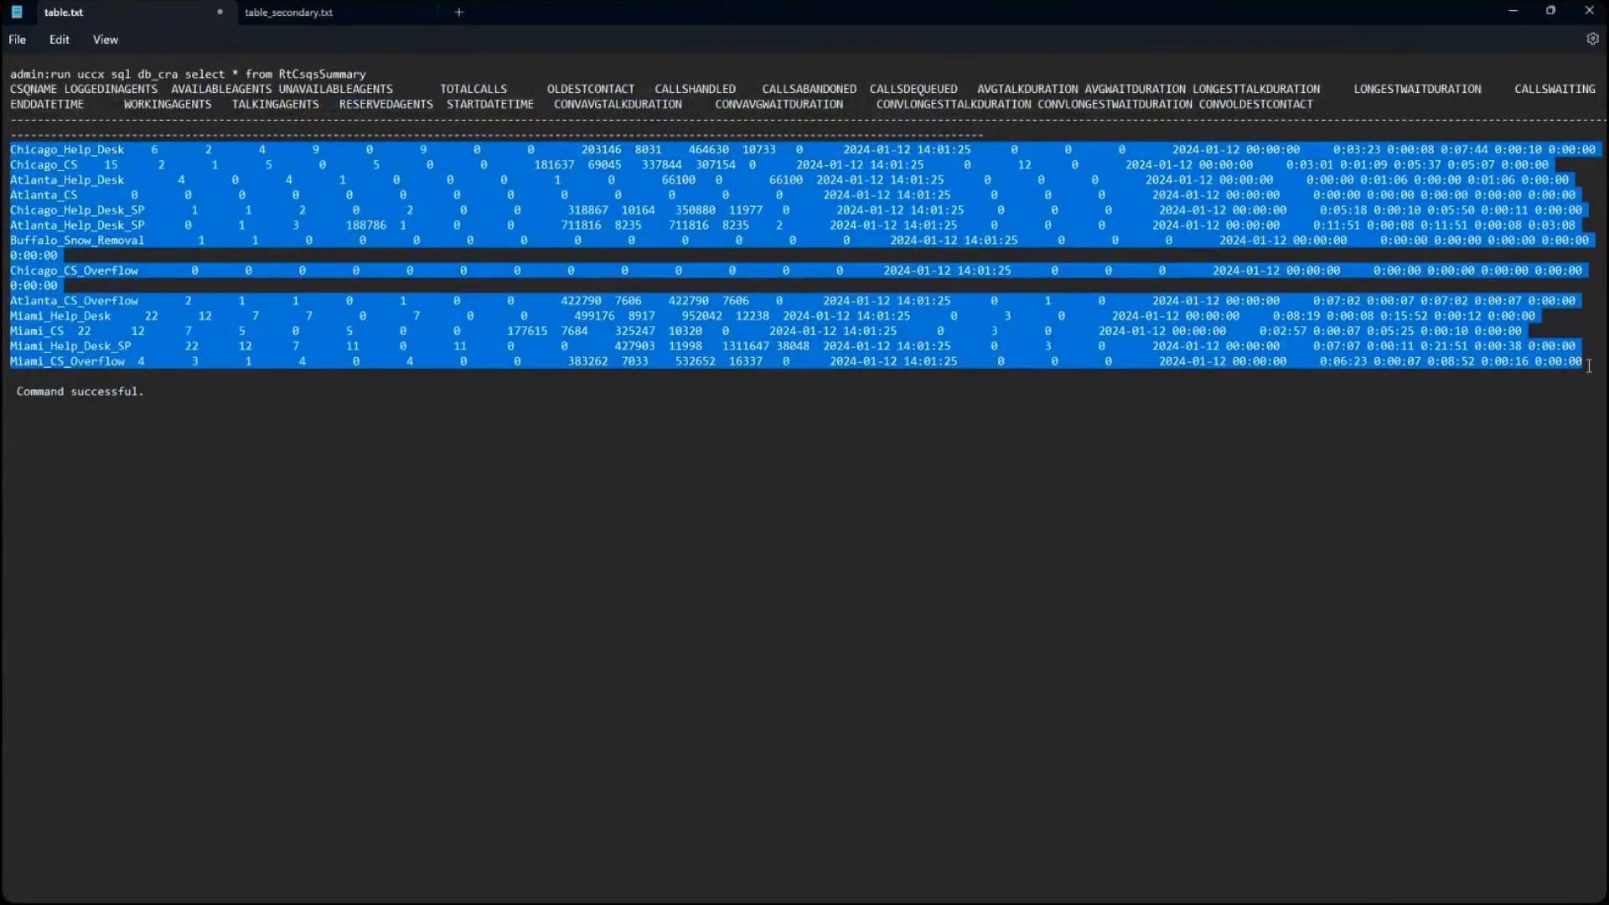
key(Delete)
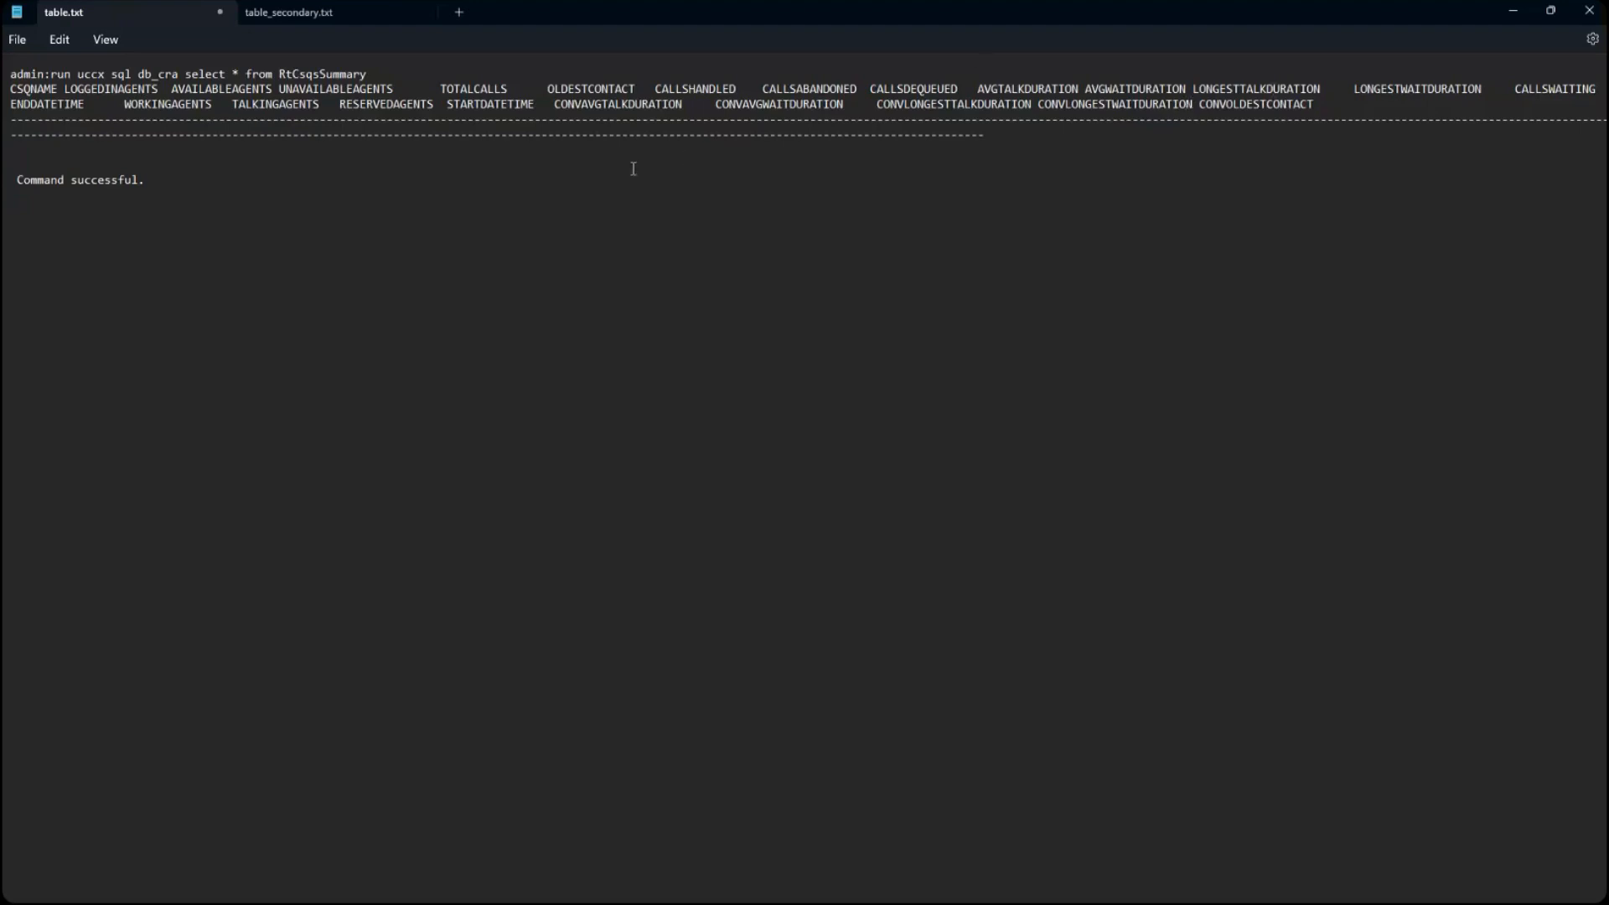
double_click(671, 138)
click(674, 152)
click(1513, 12)
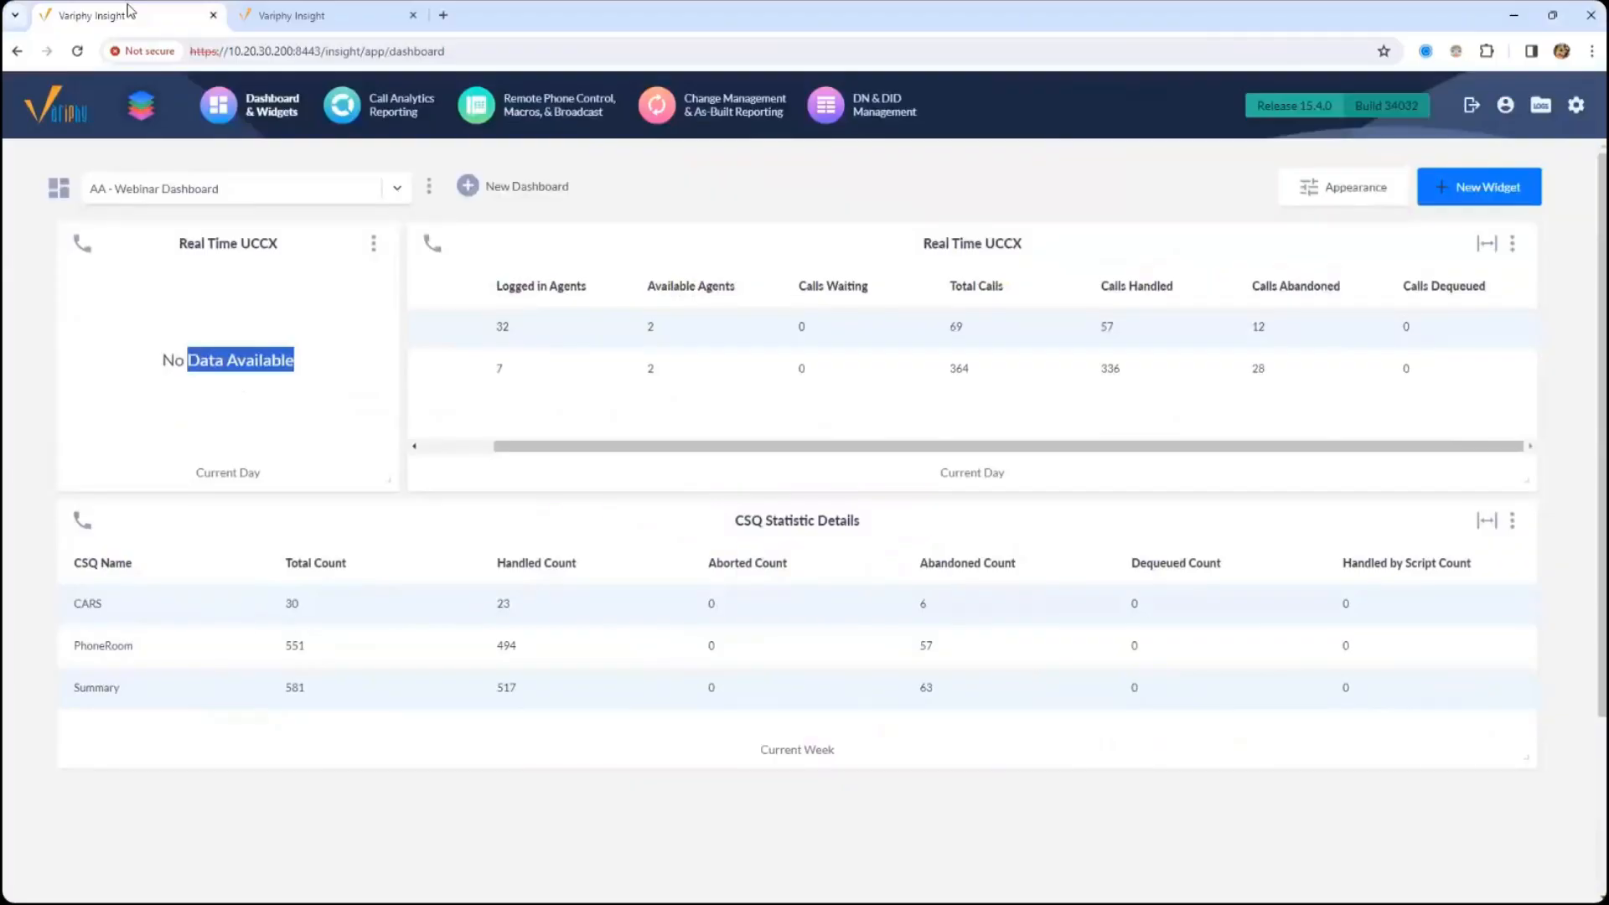